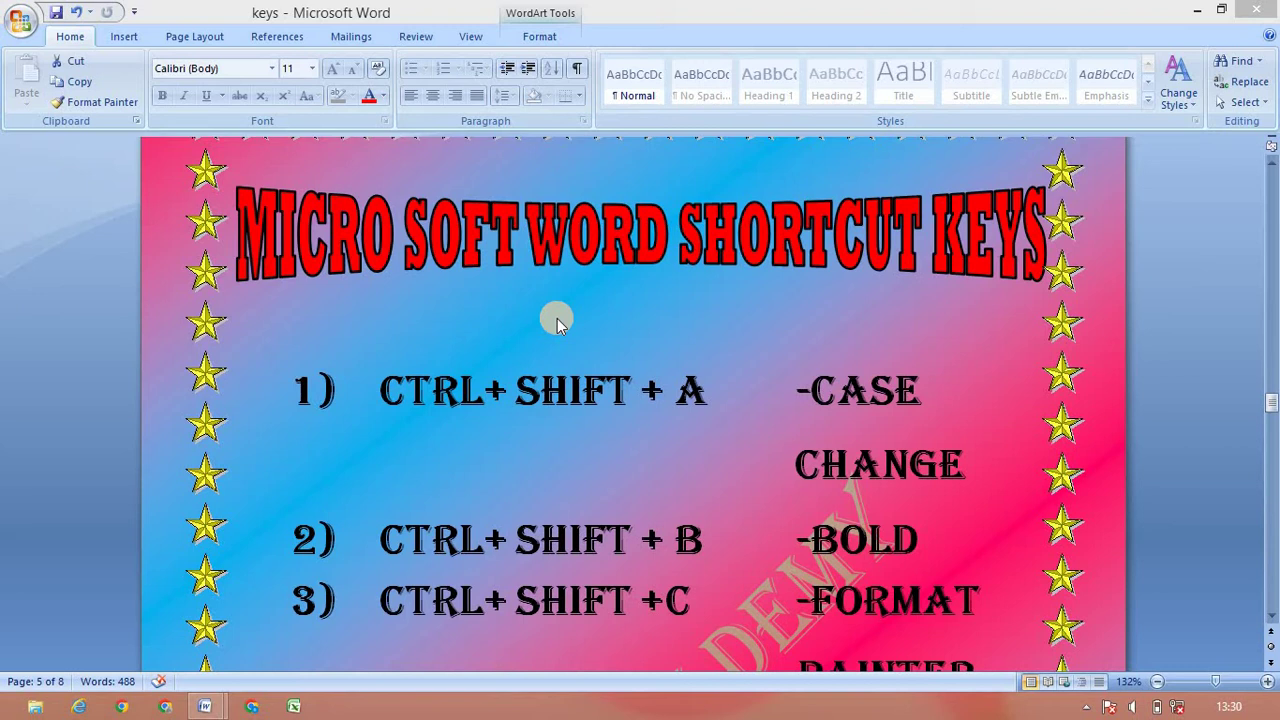
- Bring the blank Document1 to the front in place of the shortcut-keys document
{"action": "left_click", "coordinate": [528, 380]}
- Fill Document1 with =rand(34) sample text, 2,088 words, and scroll back up a page
{"action": "left_click", "coordinate": [296, 630]}
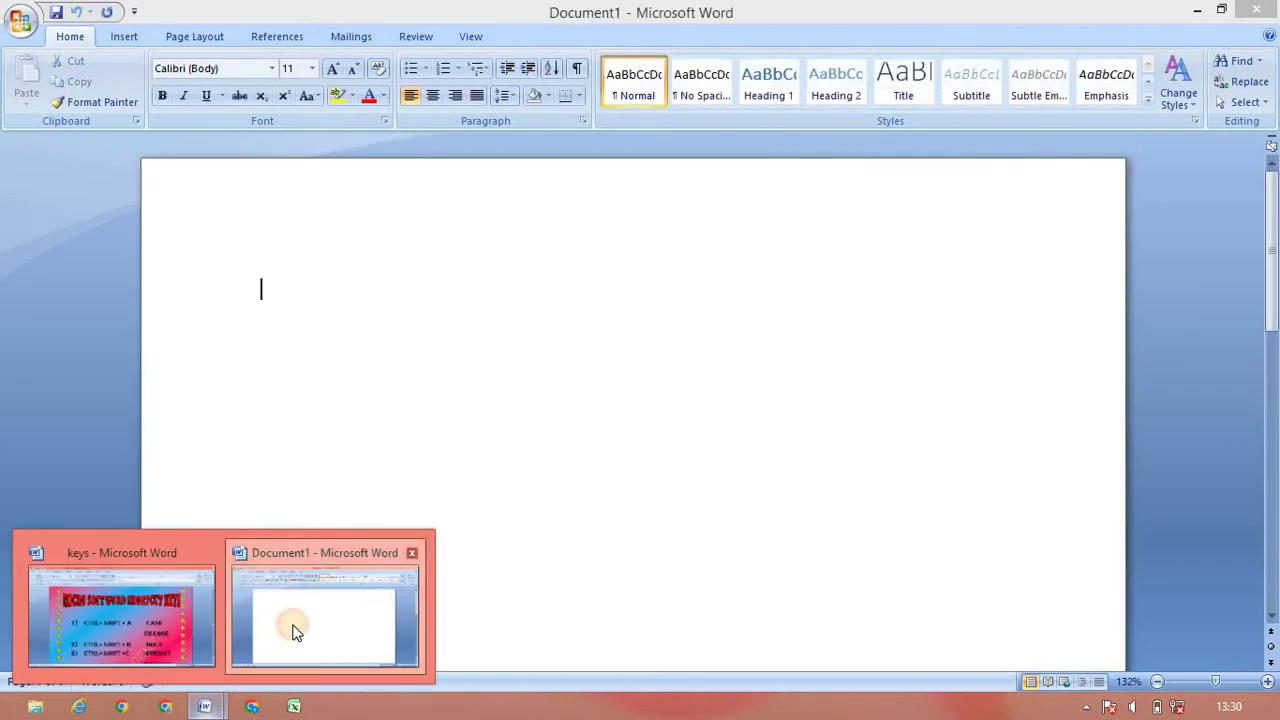
{"action": "type", "text": "="}
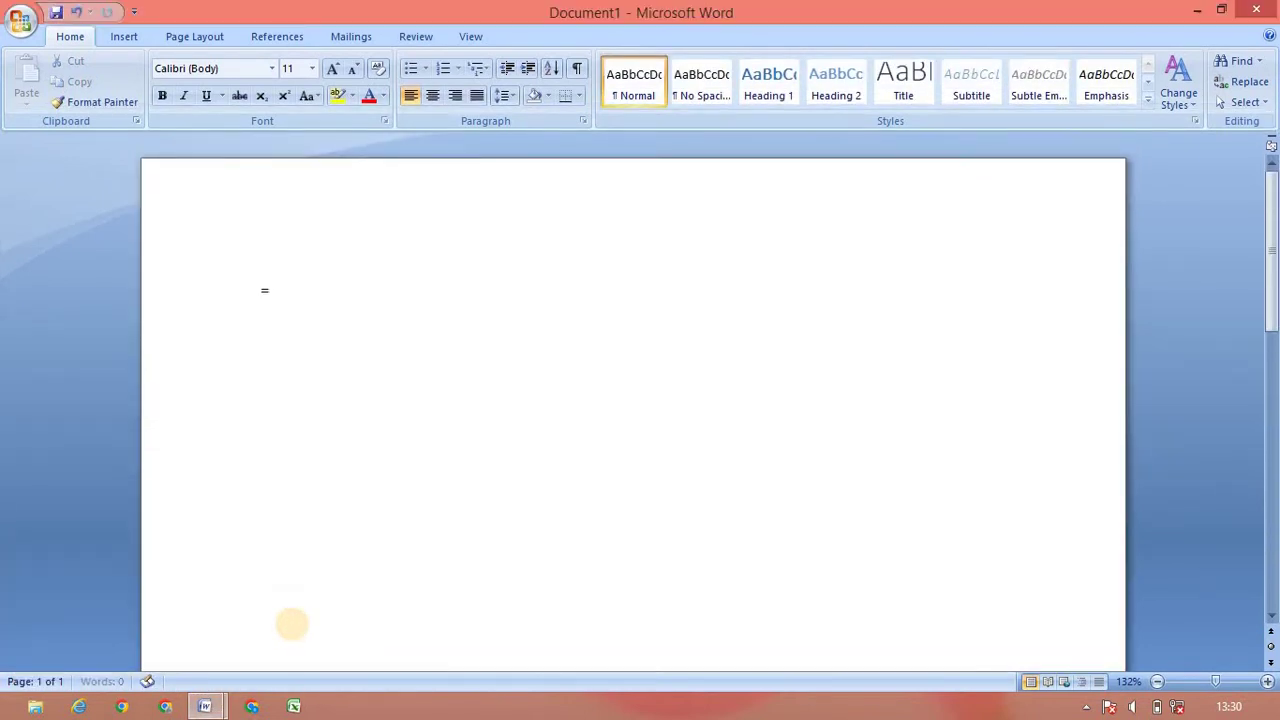
{"action": "type", "text": "ra"}
{"action": "type", "text": "nd"}
{"action": "type", "text": "(34"}
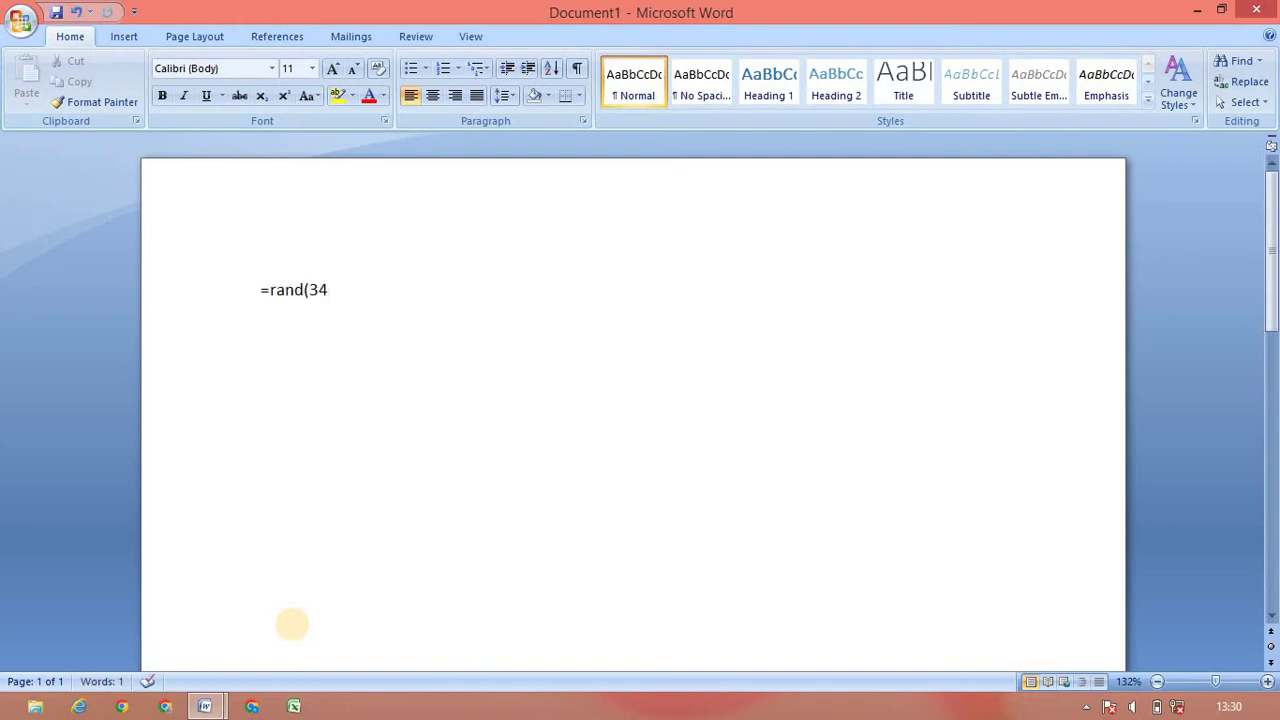
{"action": "type", "text": ")"}
{"action": "key", "text": "Return"}
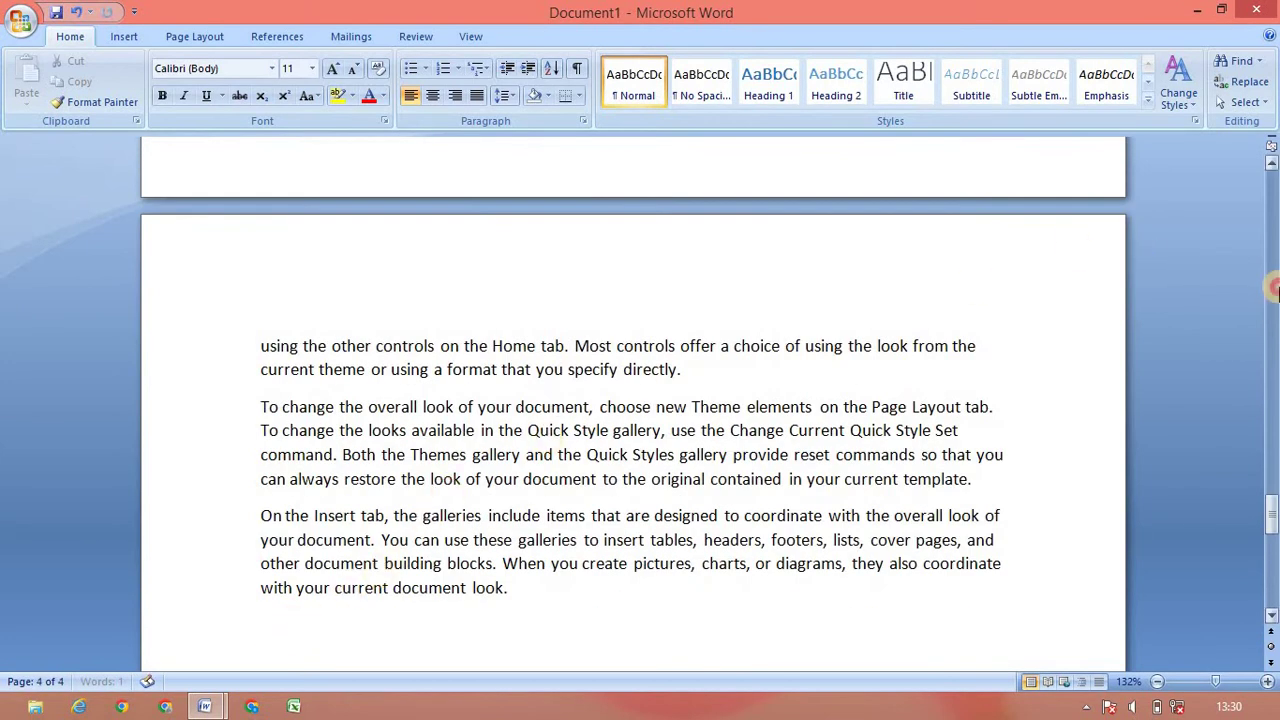
{"action": "left_click", "coordinate": [1276, 290]}
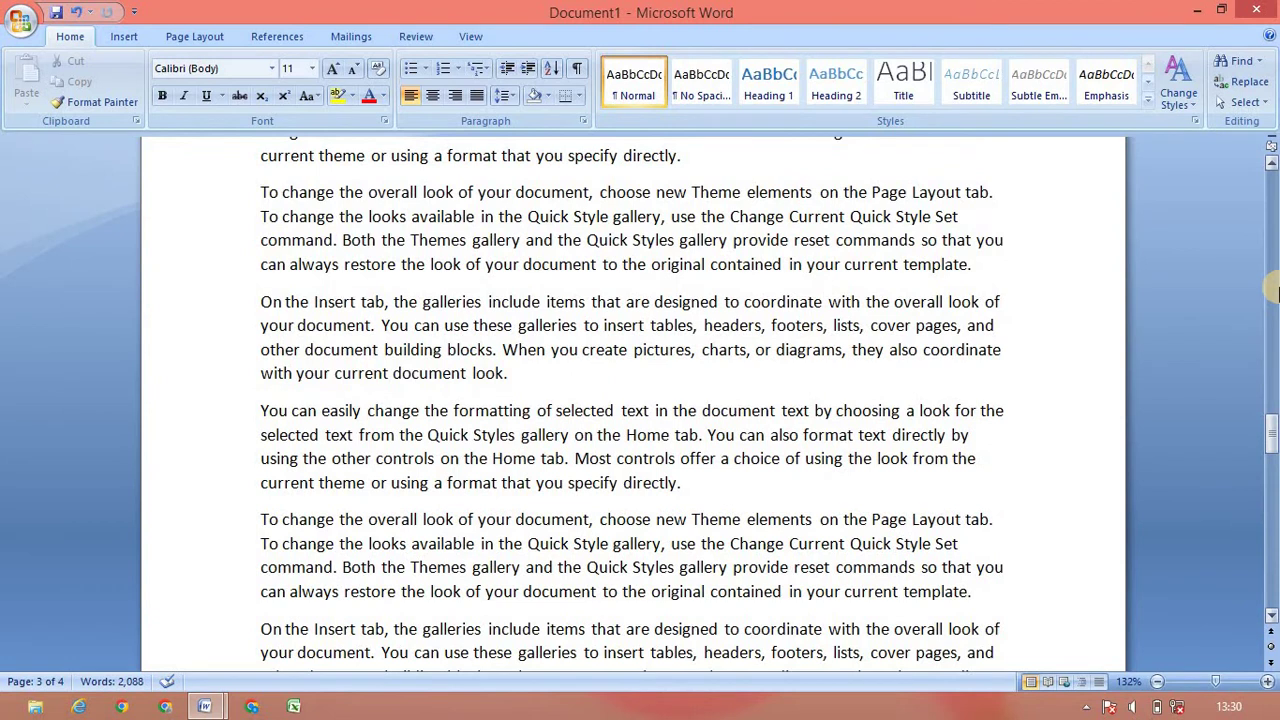
- Toggle the On the Insert tab paragraph to all caps and back, then return to the keys list
{"action": "triple_click", "coordinate": [720, 325]}
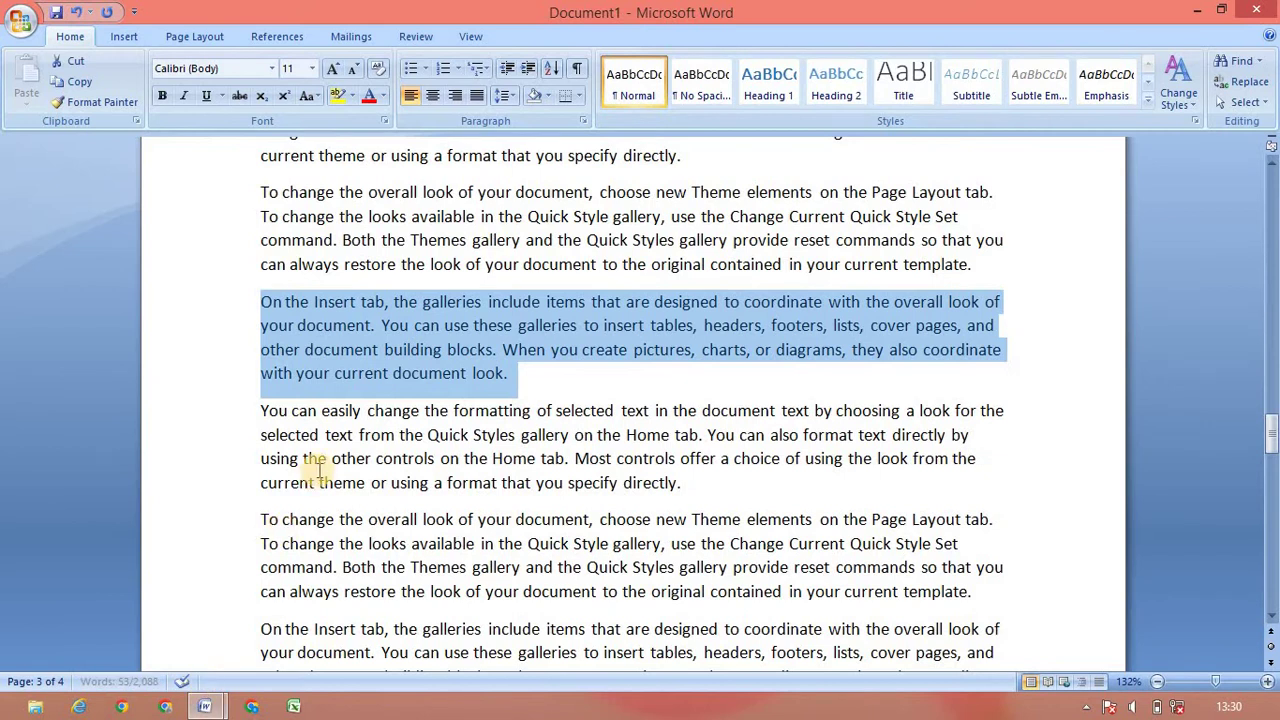
{"action": "key", "text": "shift+F3"}
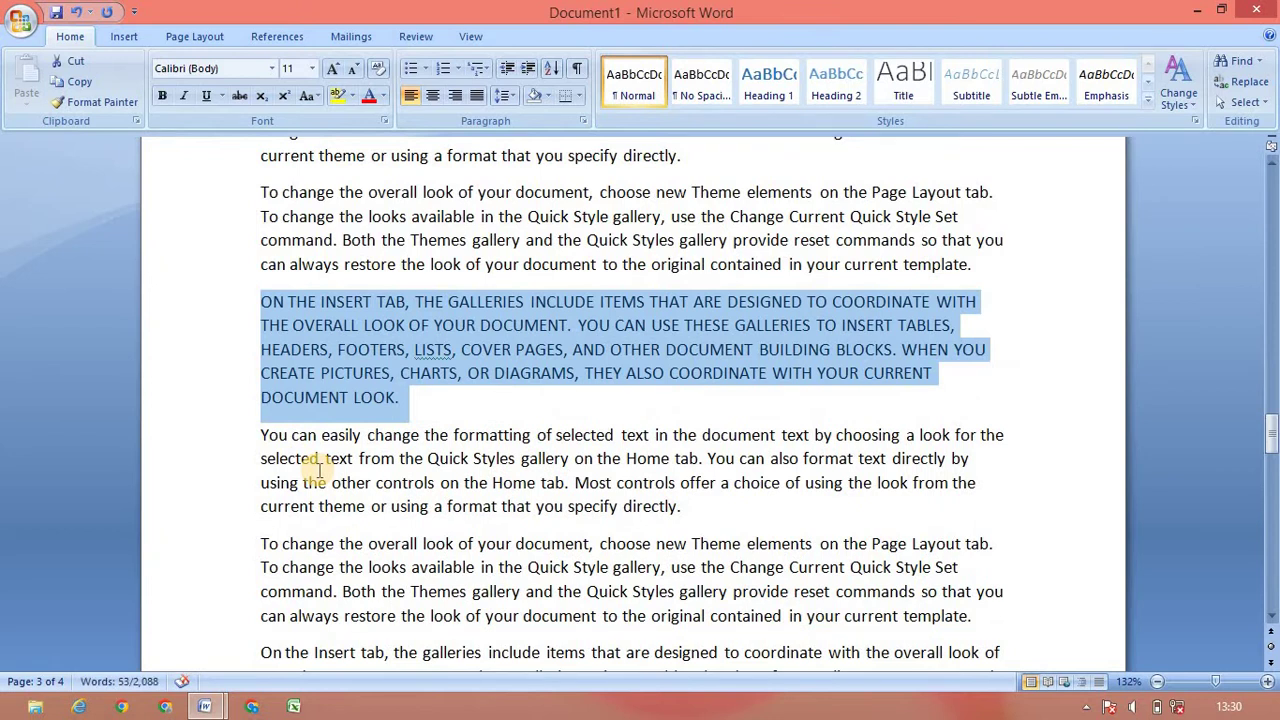
{"action": "key", "text": "shift+F3"}
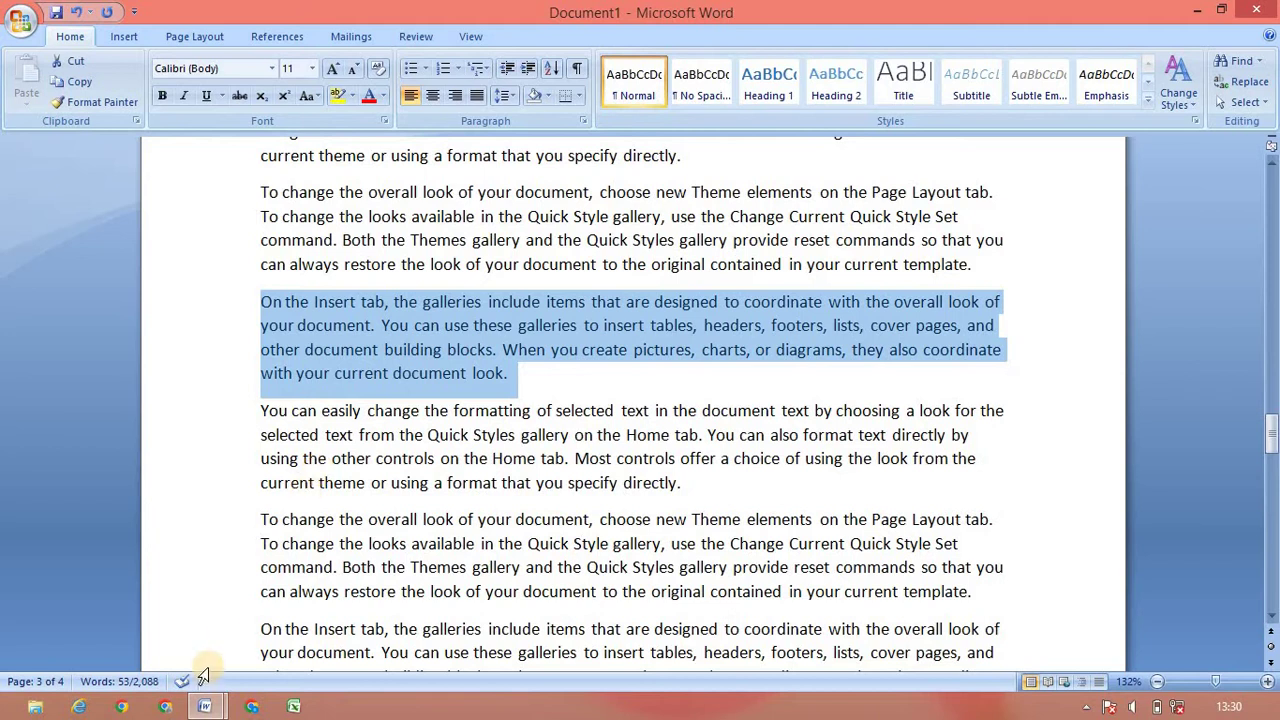
{"action": "key", "text": "alt+Tab"}
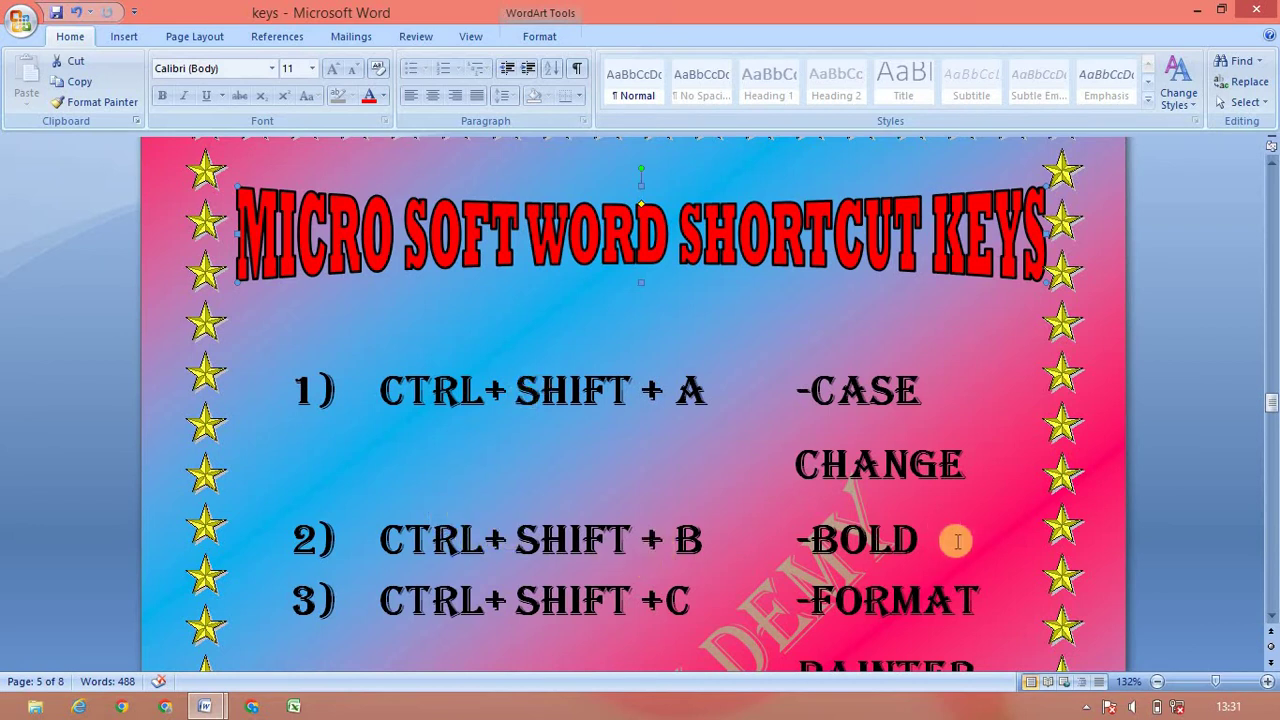
- Bold and then unbold the On the Insert tab paragraph, checking the next shortcut in the list
{"action": "key", "text": "alt+Tab"}
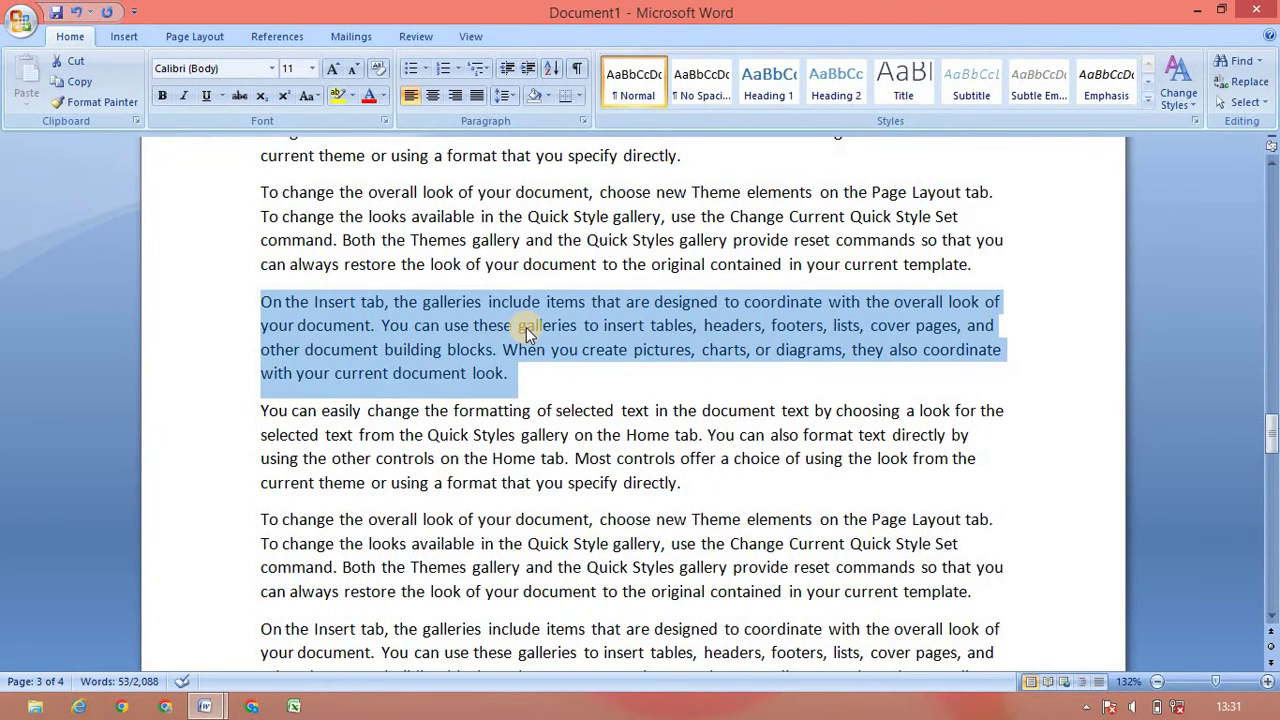
{"action": "key", "text": "ctrl+b"}
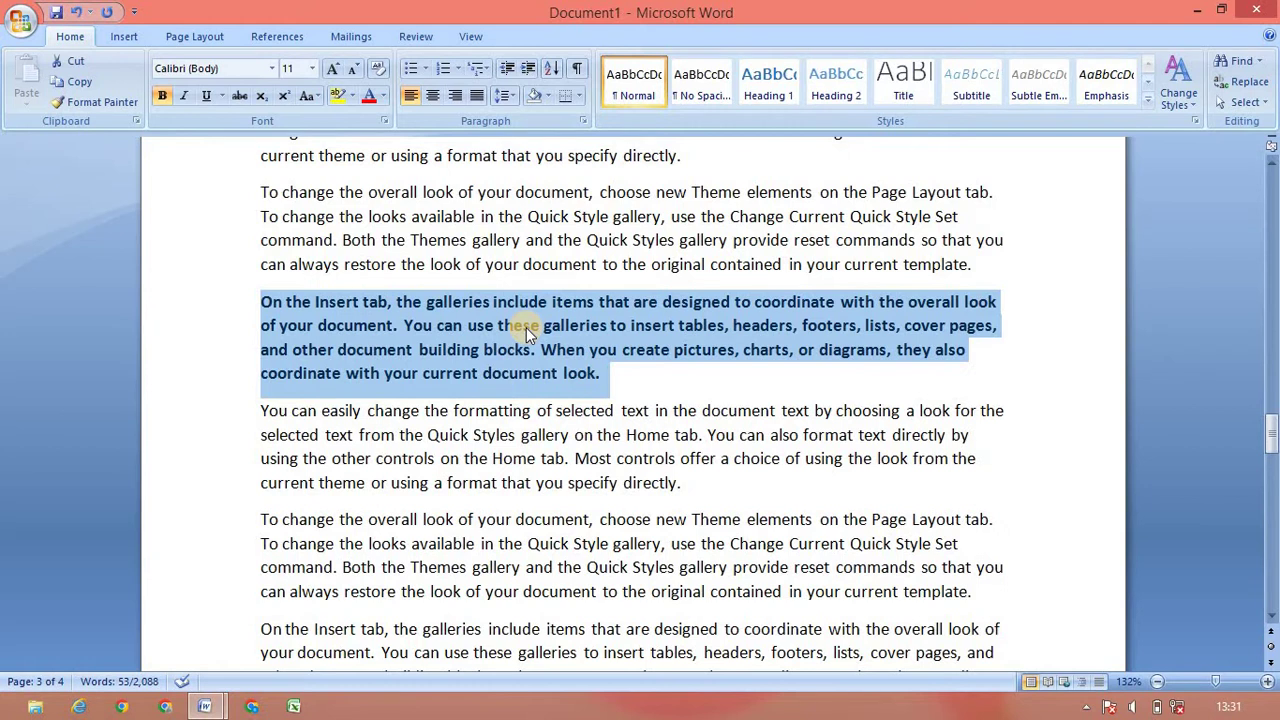
{"action": "key", "text": "ctrl+b"}
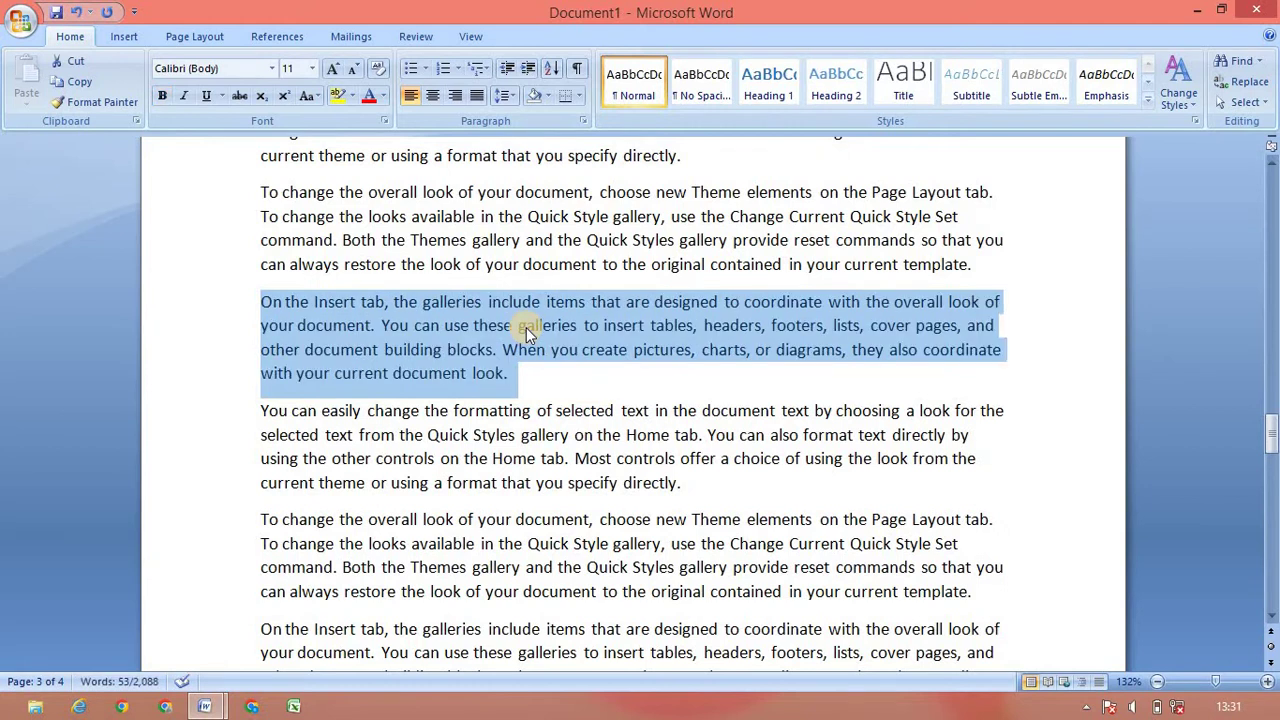
{"action": "key", "text": "alt+Tab"}
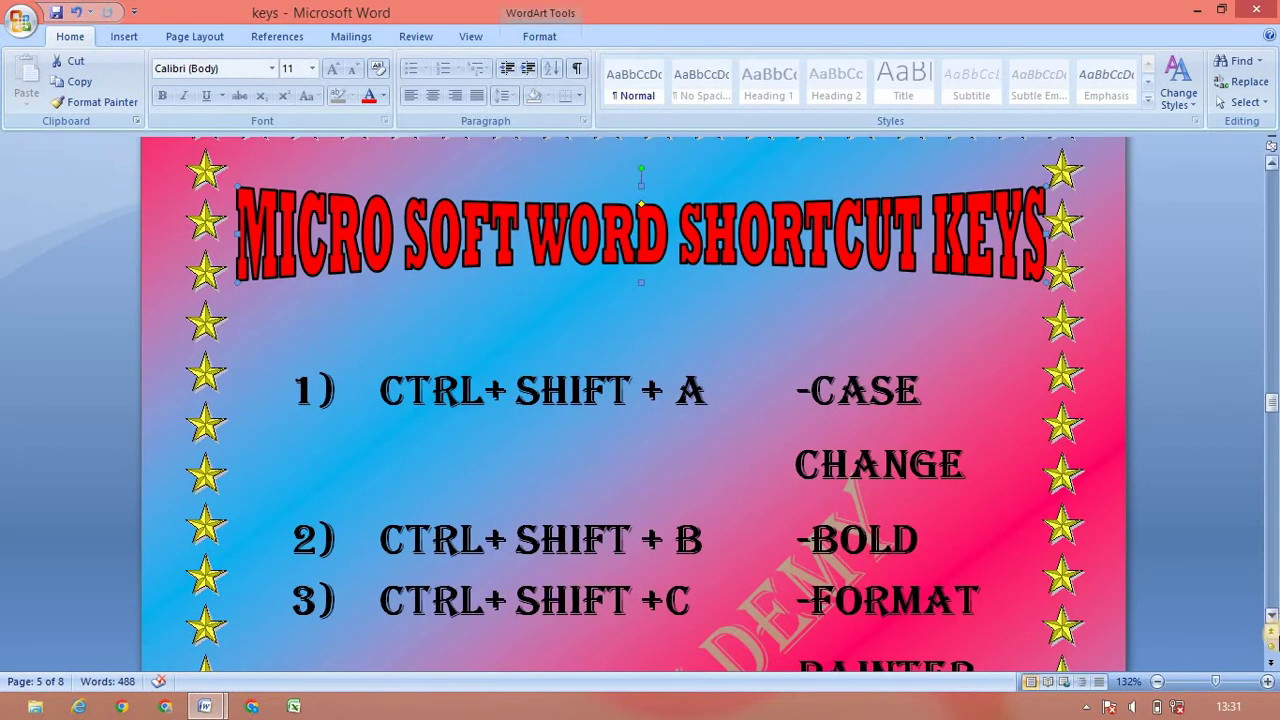
{"action": "scroll", "coordinate": [1273, 630], "scroll_direction": "down", "scroll_amount": 2}
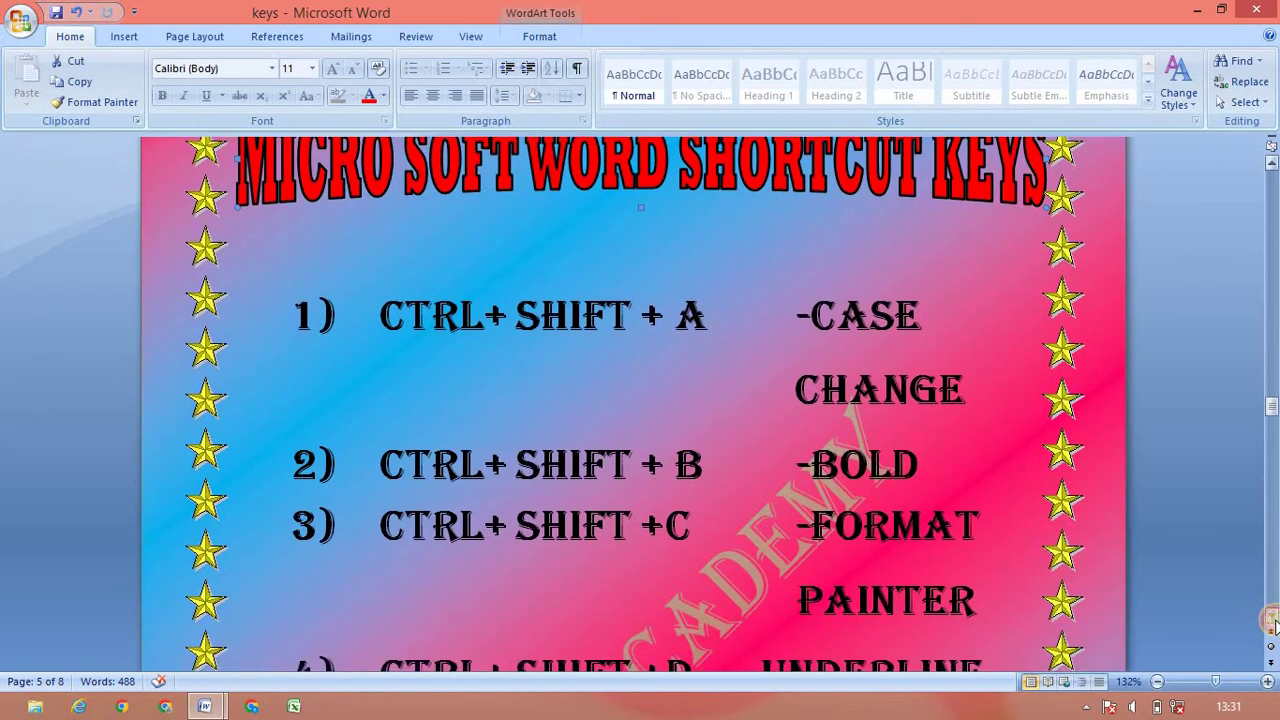
{"action": "scroll", "coordinate": [1273, 625], "scroll_direction": "down", "scroll_amount": 2}
{"action": "key", "text": "alt+Tab"}
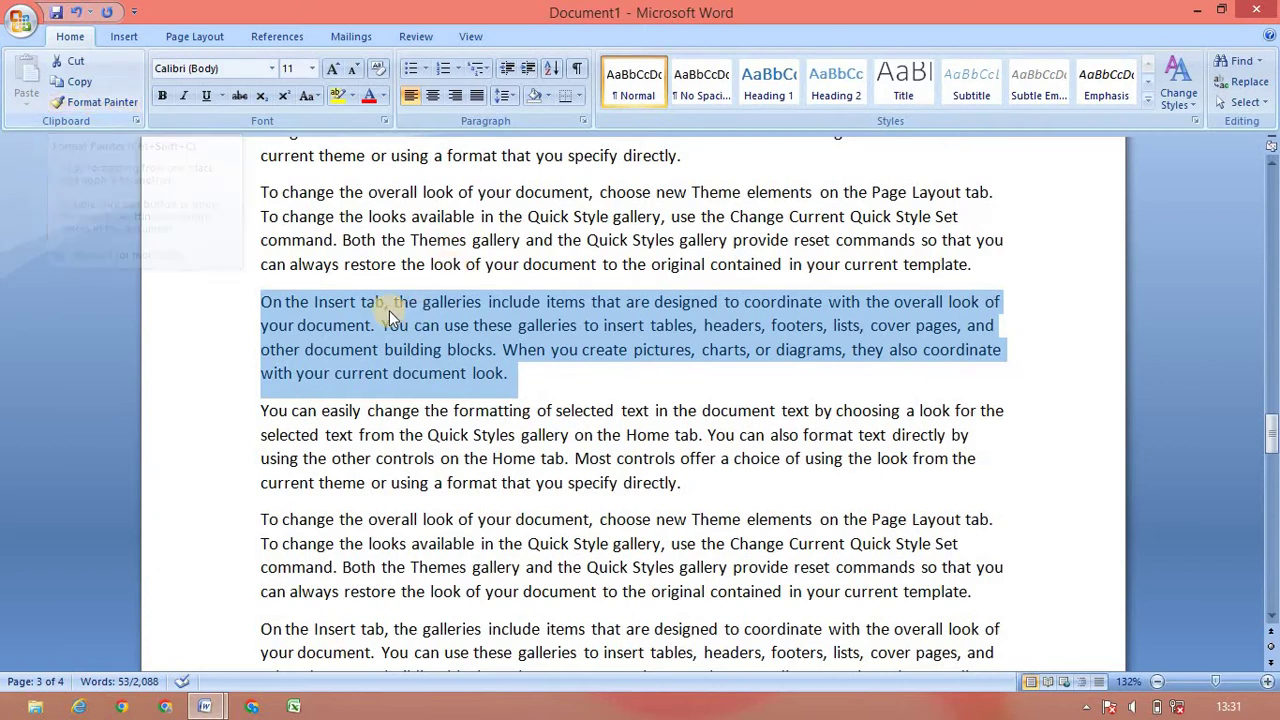
- Make the paragraph red Arial Black and drag 'coordinate' before 'building blocks'
{"action": "left_click", "coordinate": [367, 100]}
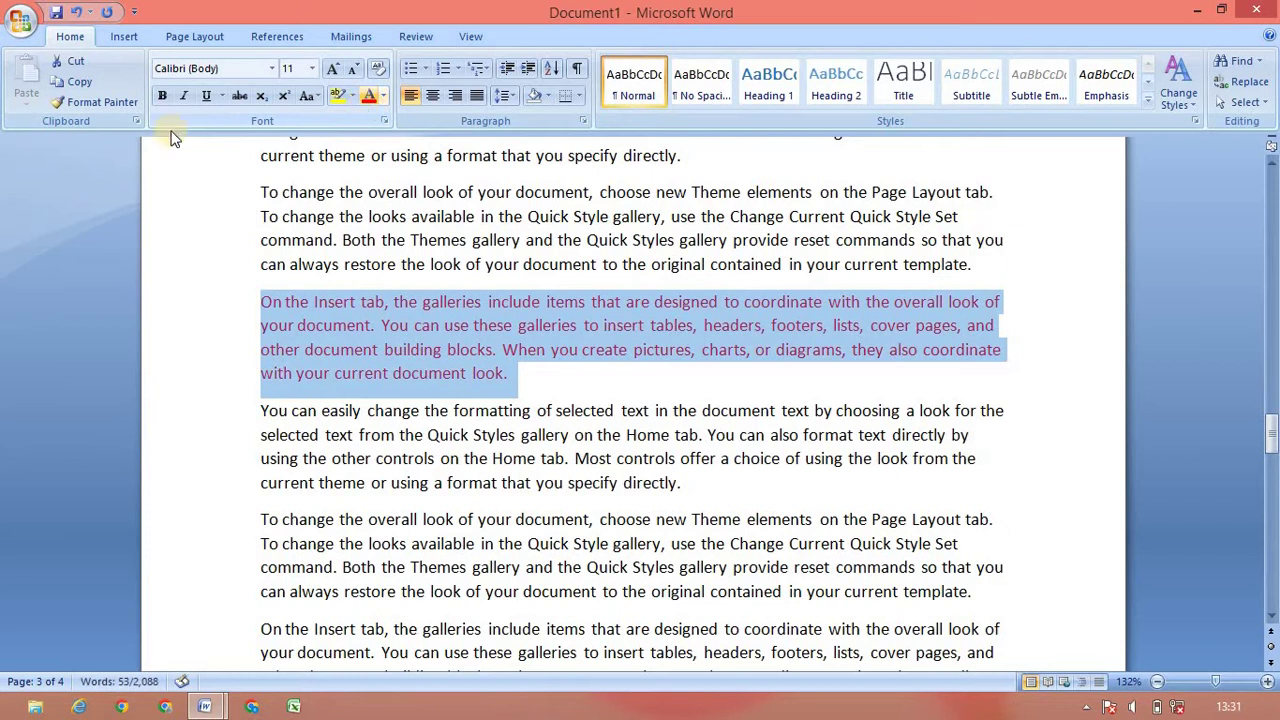
{"action": "left_click", "coordinate": [271, 68]}
{"action": "left_click", "coordinate": [250, 198]}
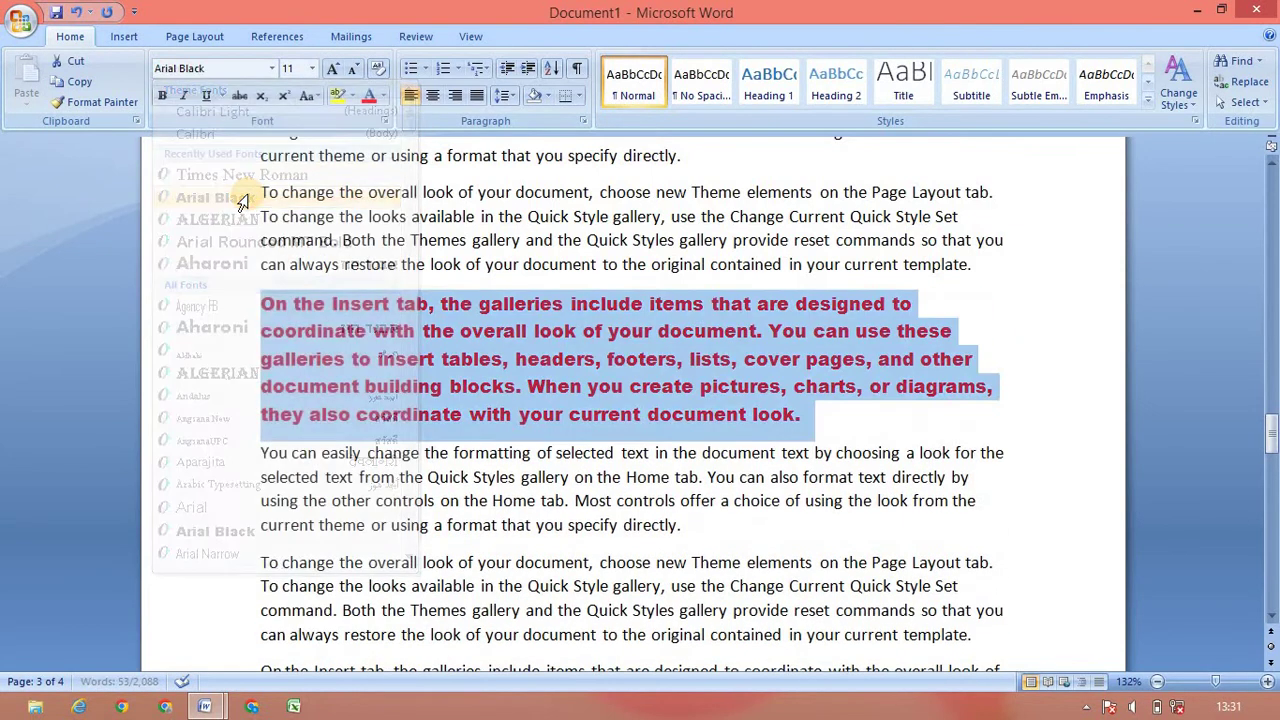
{"action": "double_click", "coordinate": [400, 415]}
{"action": "left_click_drag", "start_coordinate": [400, 415], "coordinate": [357, 394]}
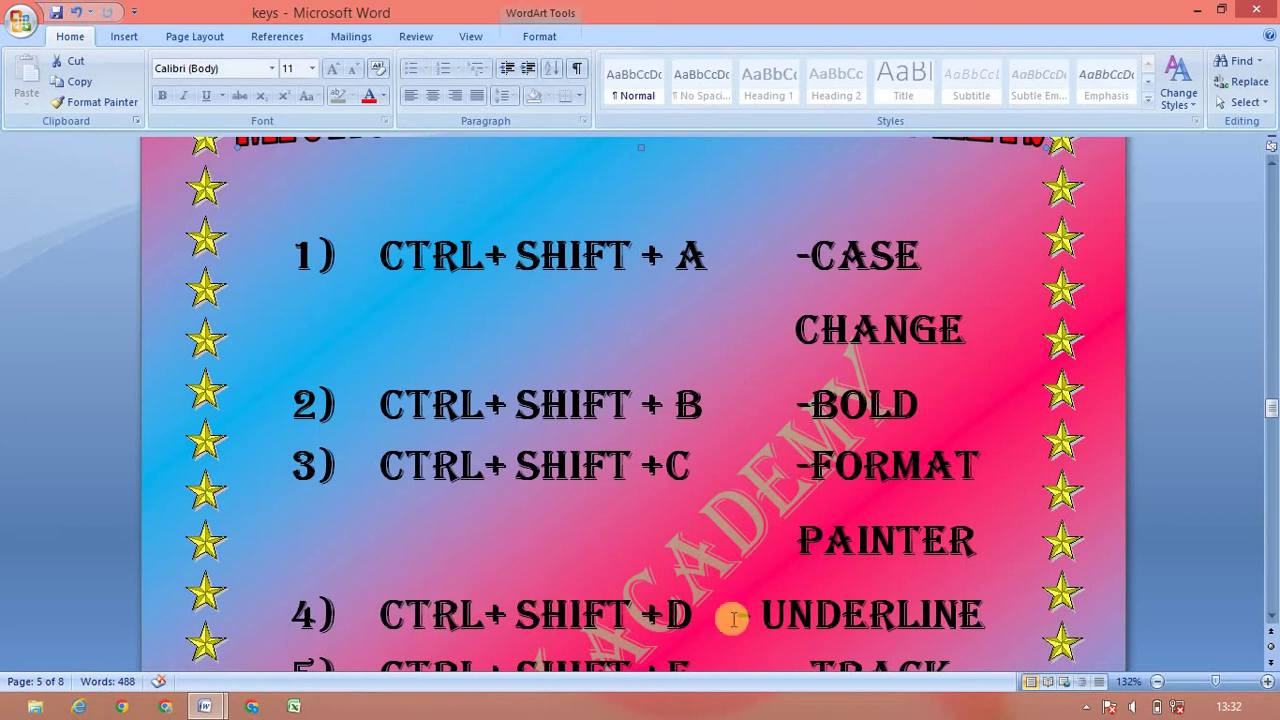
- Underline the word 'selected' and the line ending 'Page Layout tab.' in Document1
{"action": "key", "text": "alt+Tab"}
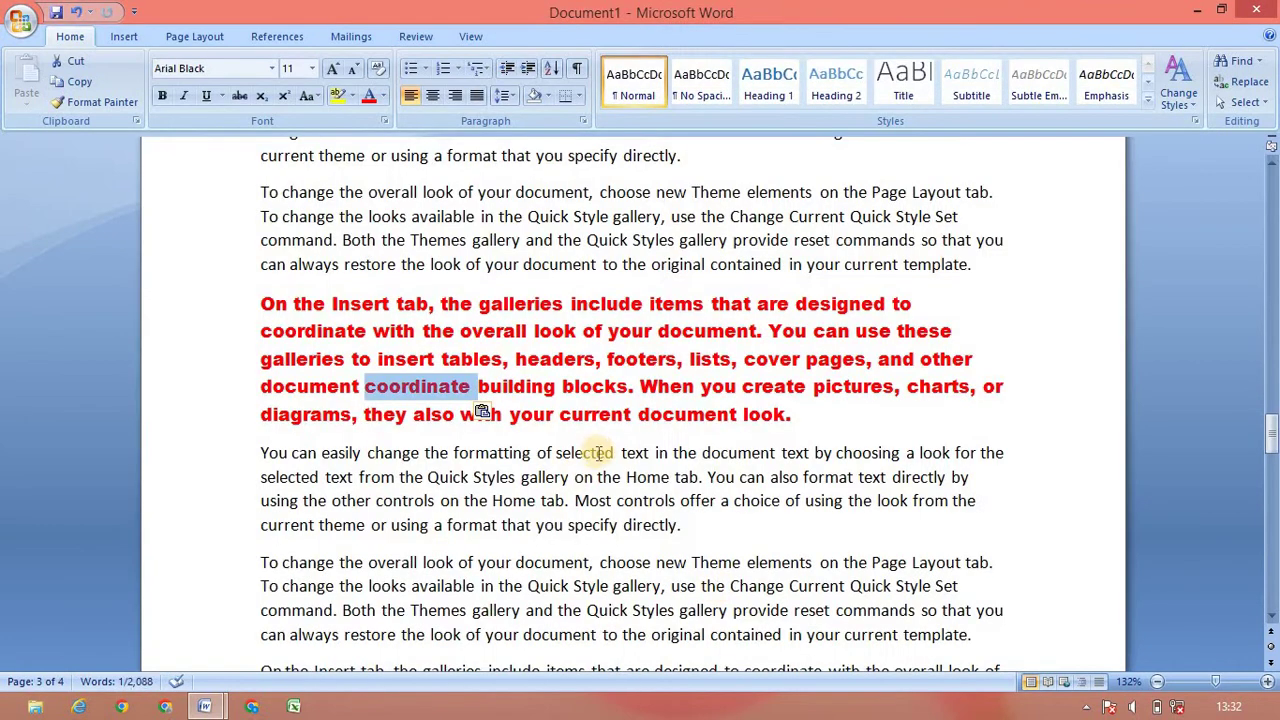
{"action": "double_click", "coordinate": [585, 452]}
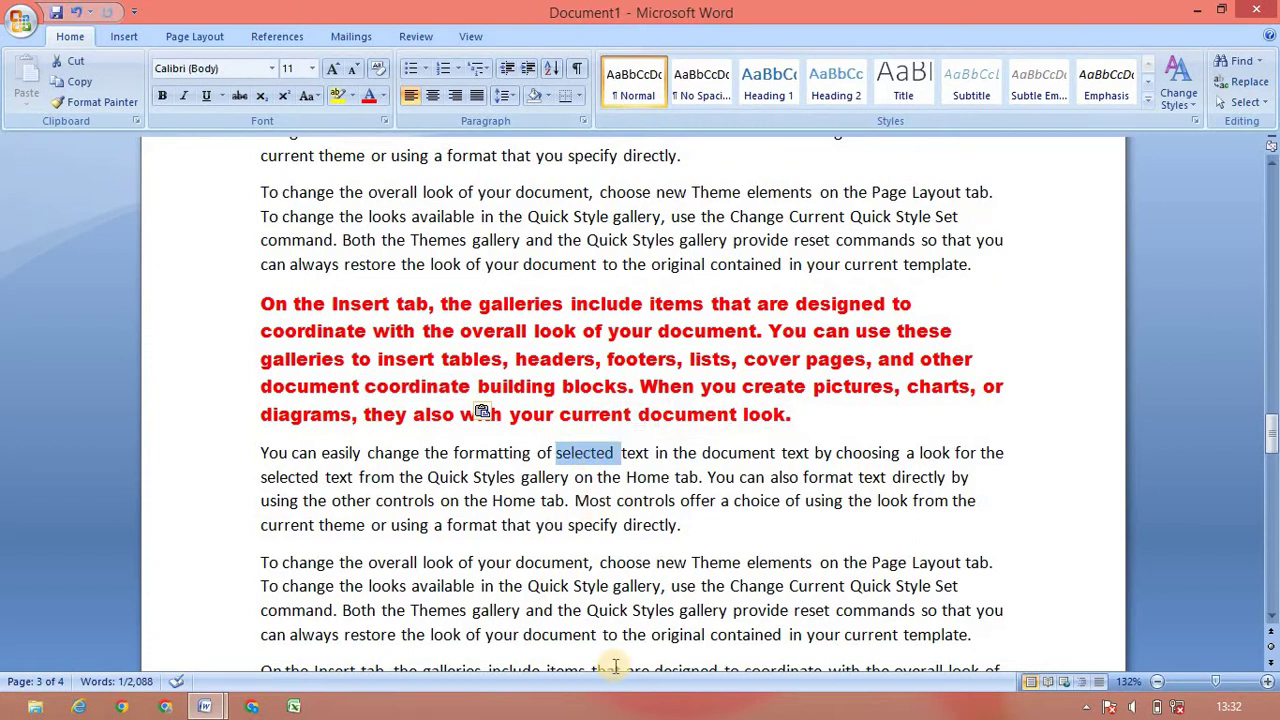
{"action": "key", "text": "ctrl+u"}
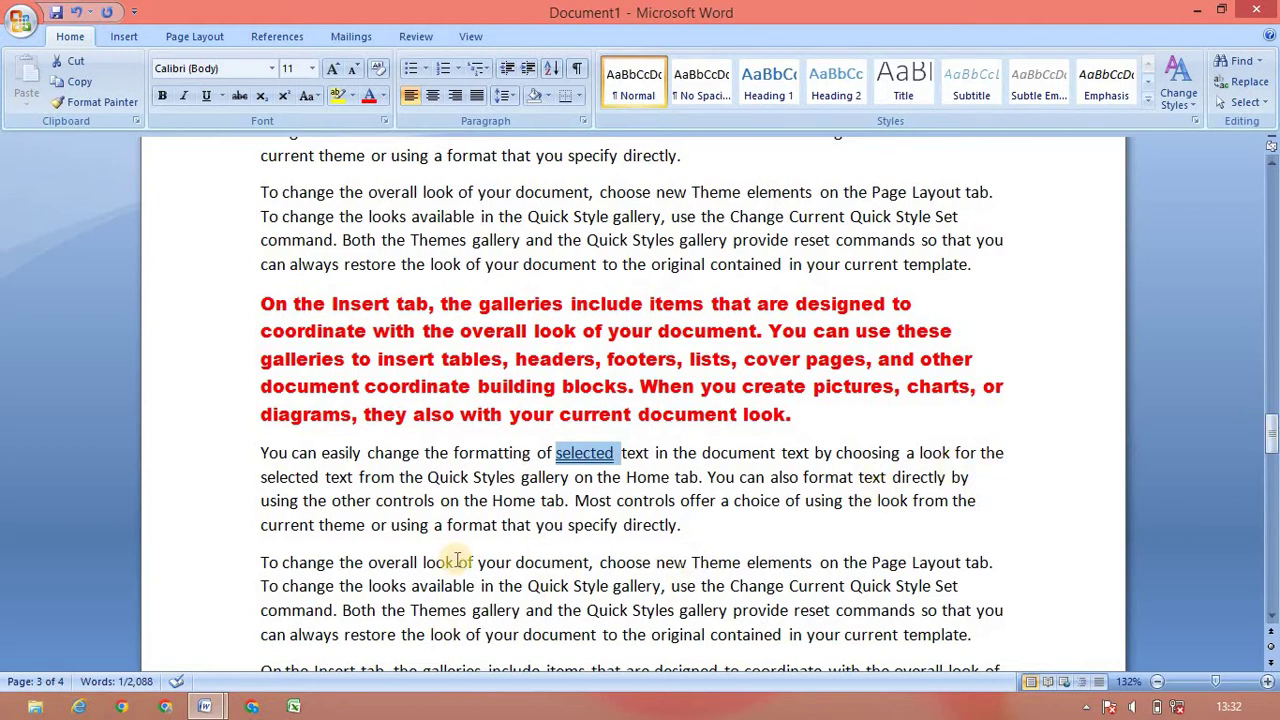
{"action": "left_click", "coordinate": [237, 568]}
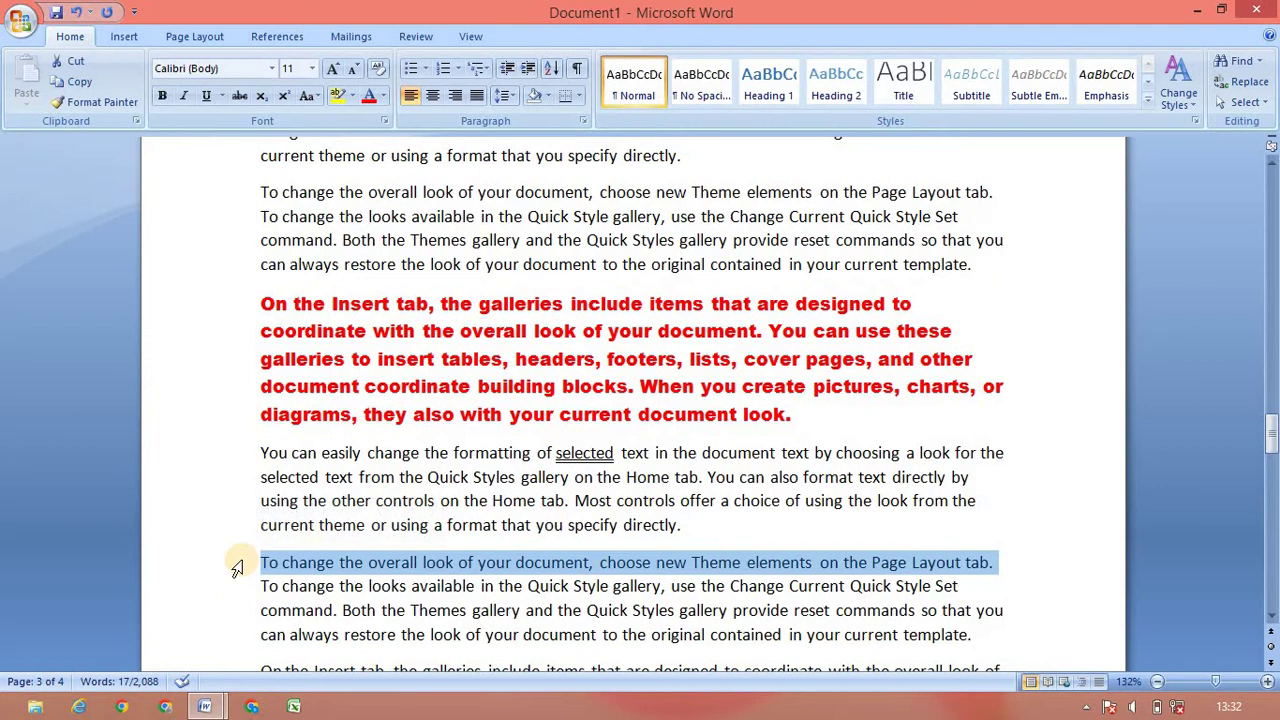
{"action": "key", "text": "ctrl+u"}
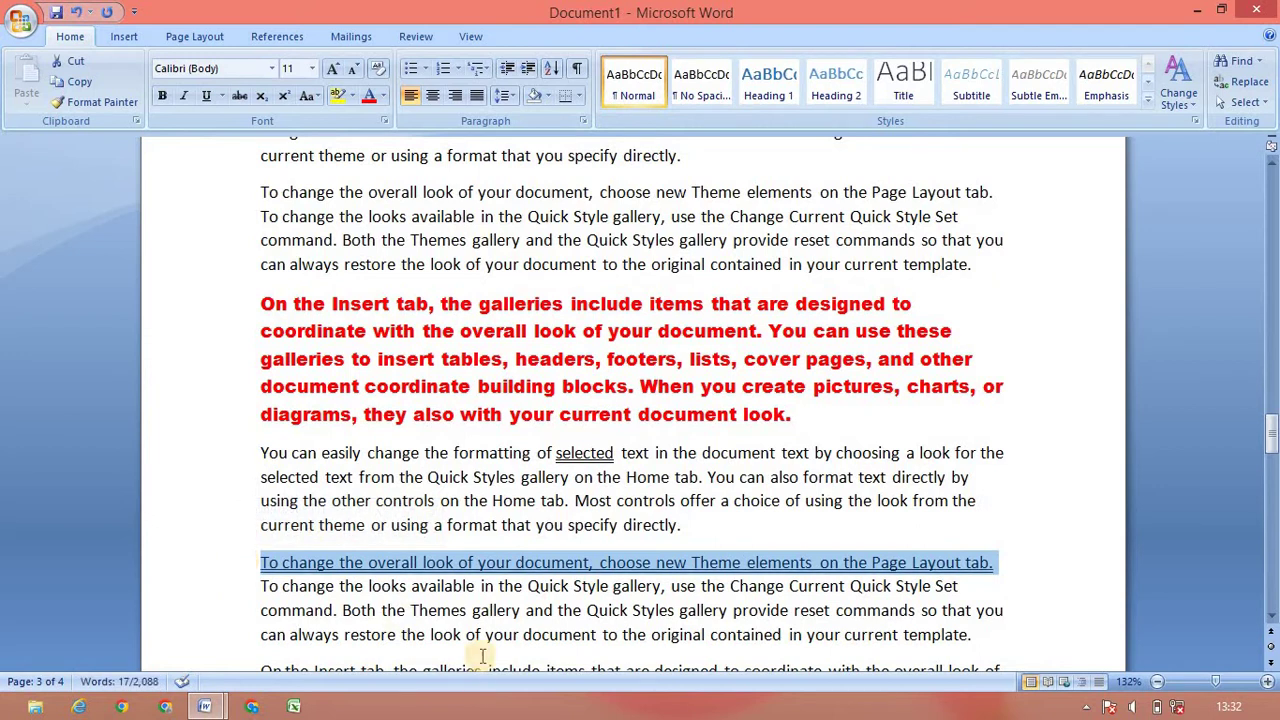
{"action": "left_click", "coordinate": [487, 590]}
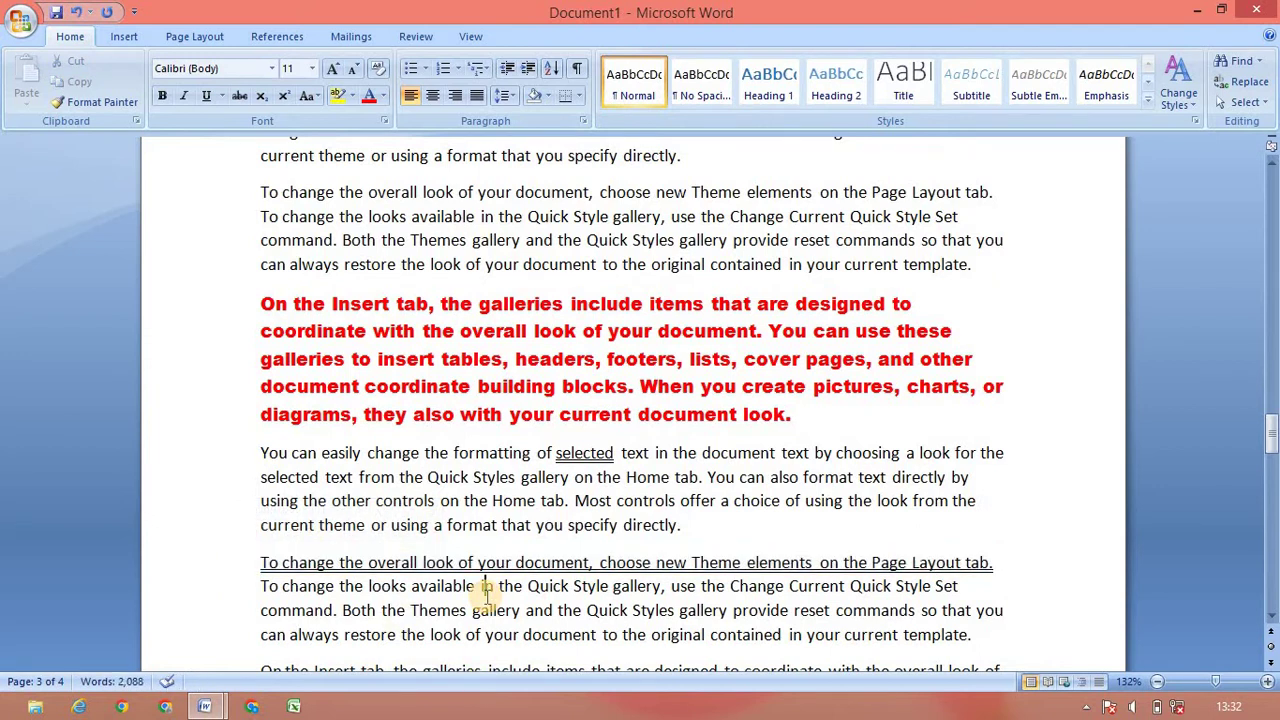
{"action": "key", "text": "alt+Tab"}
- Scroll the shortcut list down to the CTRL+SHIFT+E entry
{"action": "scroll", "coordinate": [1272, 614], "scroll_direction": "down", "scroll_amount": 4}
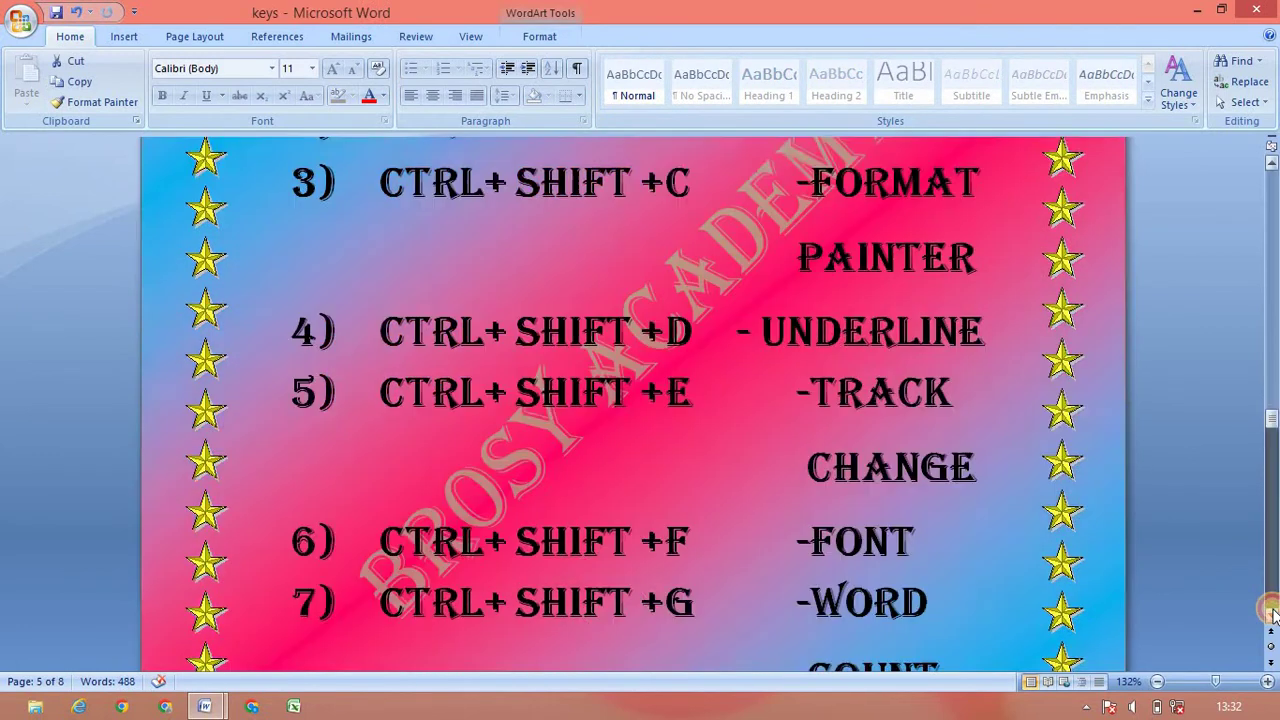
{"action": "scroll", "coordinate": [1272, 614], "scroll_direction": "down", "scroll_amount": 4}
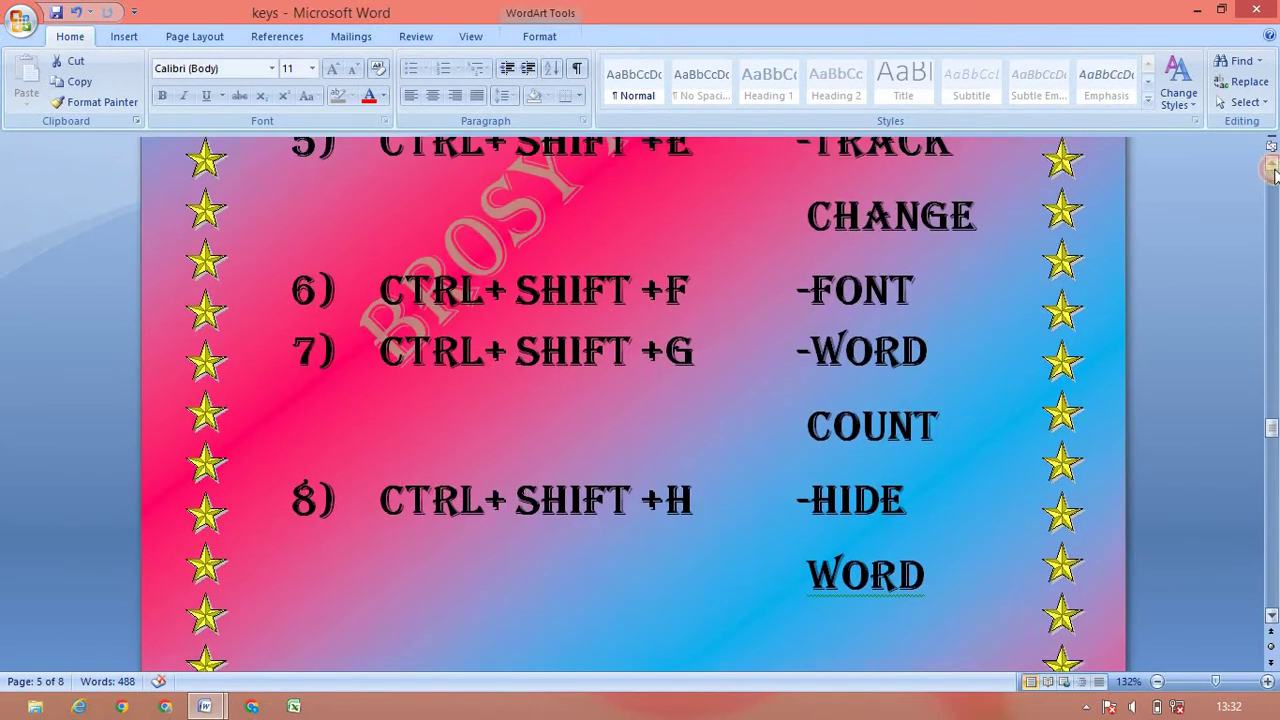
{"action": "left_click", "coordinate": [1273, 172]}
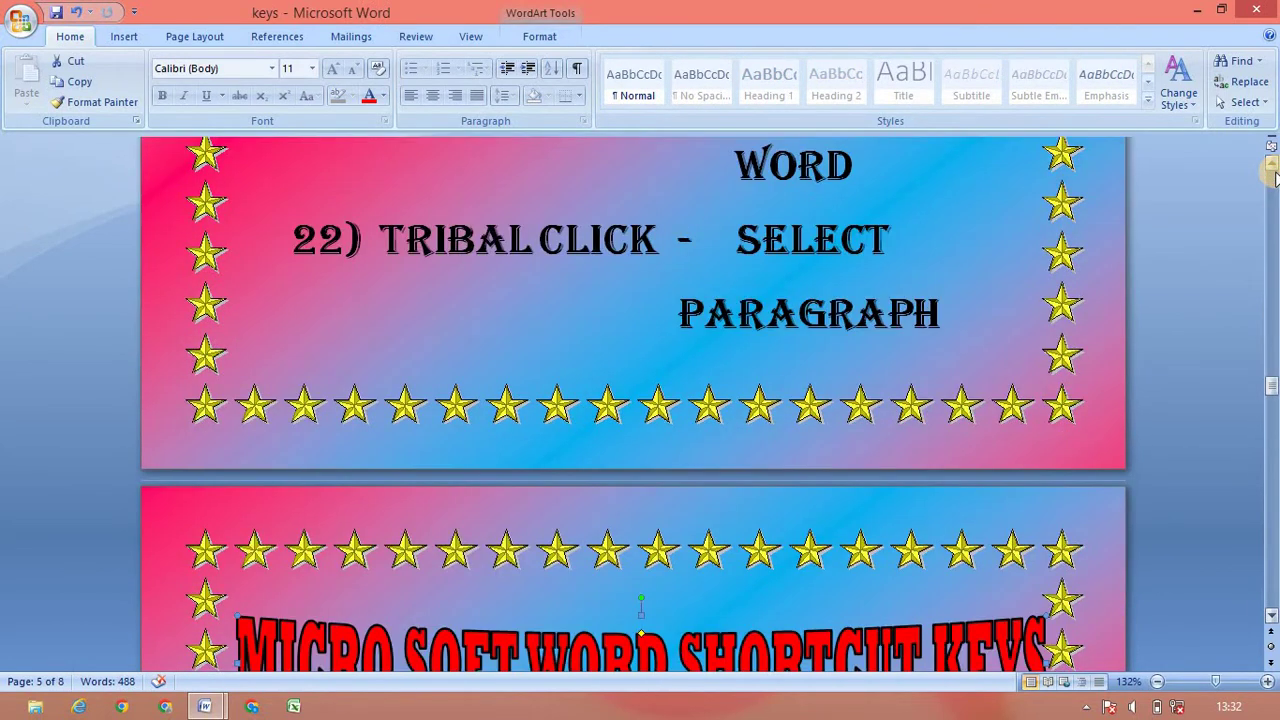
{"action": "left_click", "coordinate": [1268, 422]}
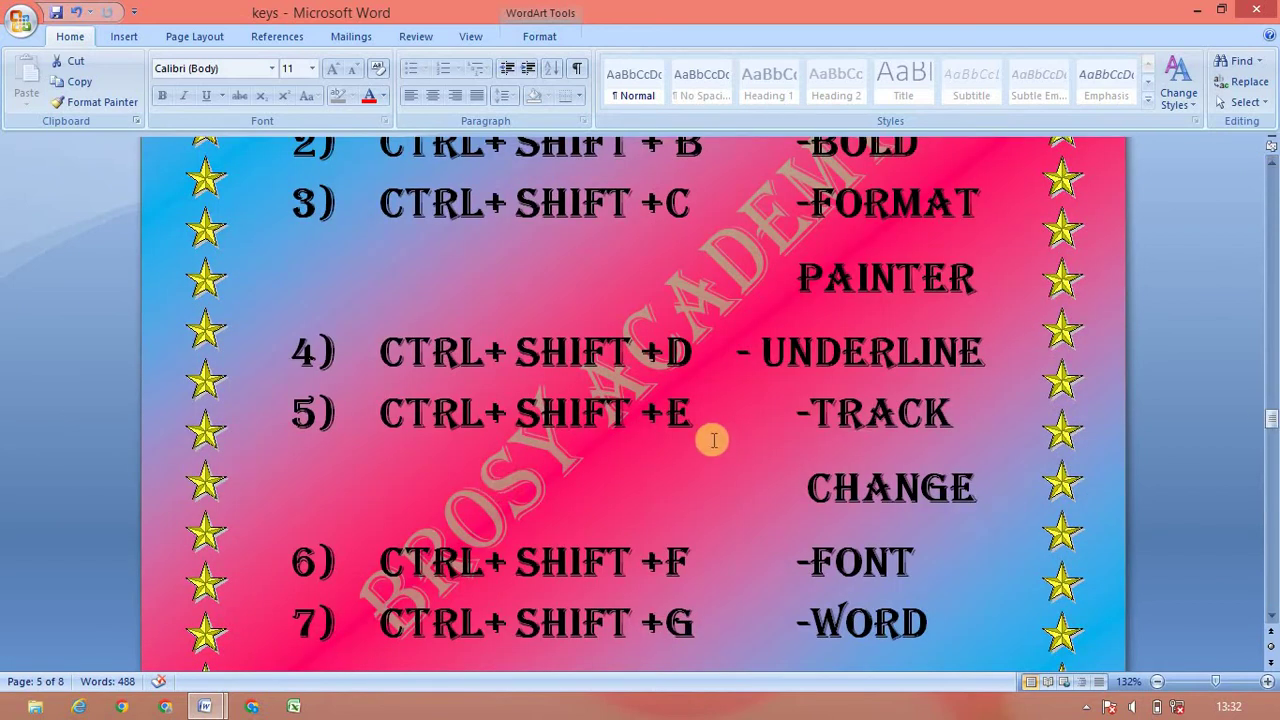
- Turn on Track Changes in Document1 from the Review tab
{"action": "key", "text": "alt+Tab"}
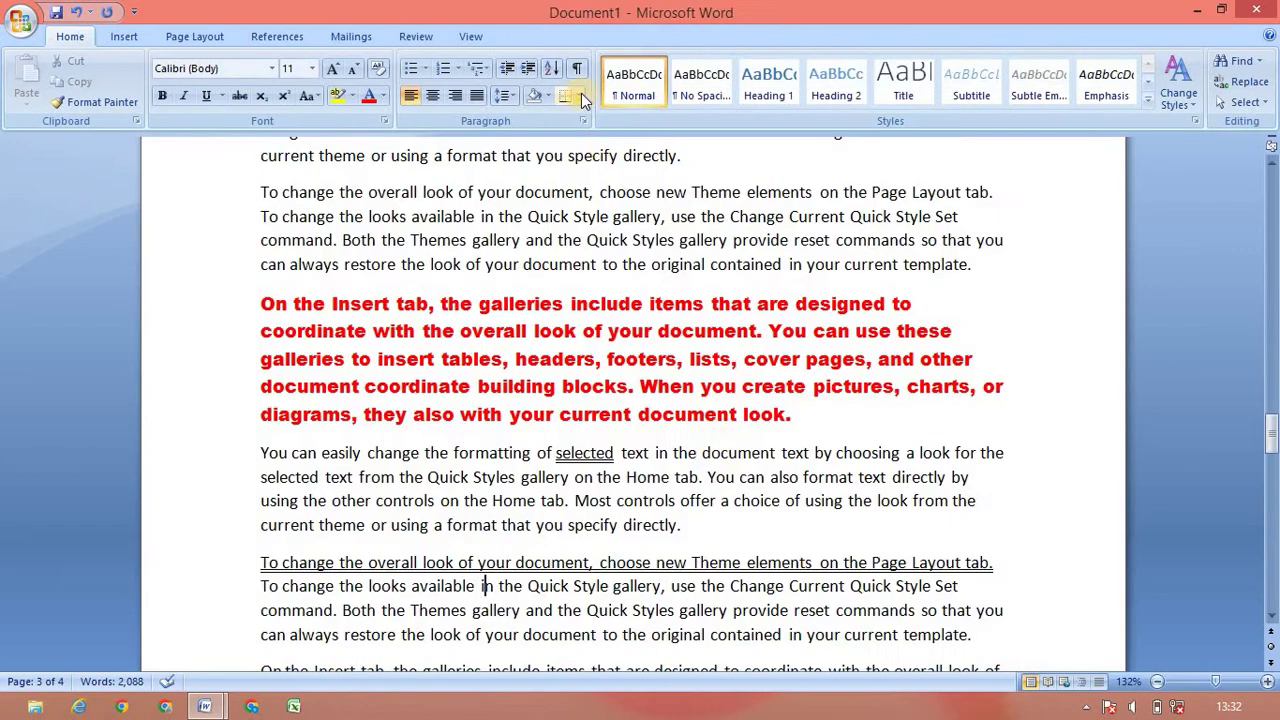
{"action": "left_click", "coordinate": [416, 38]}
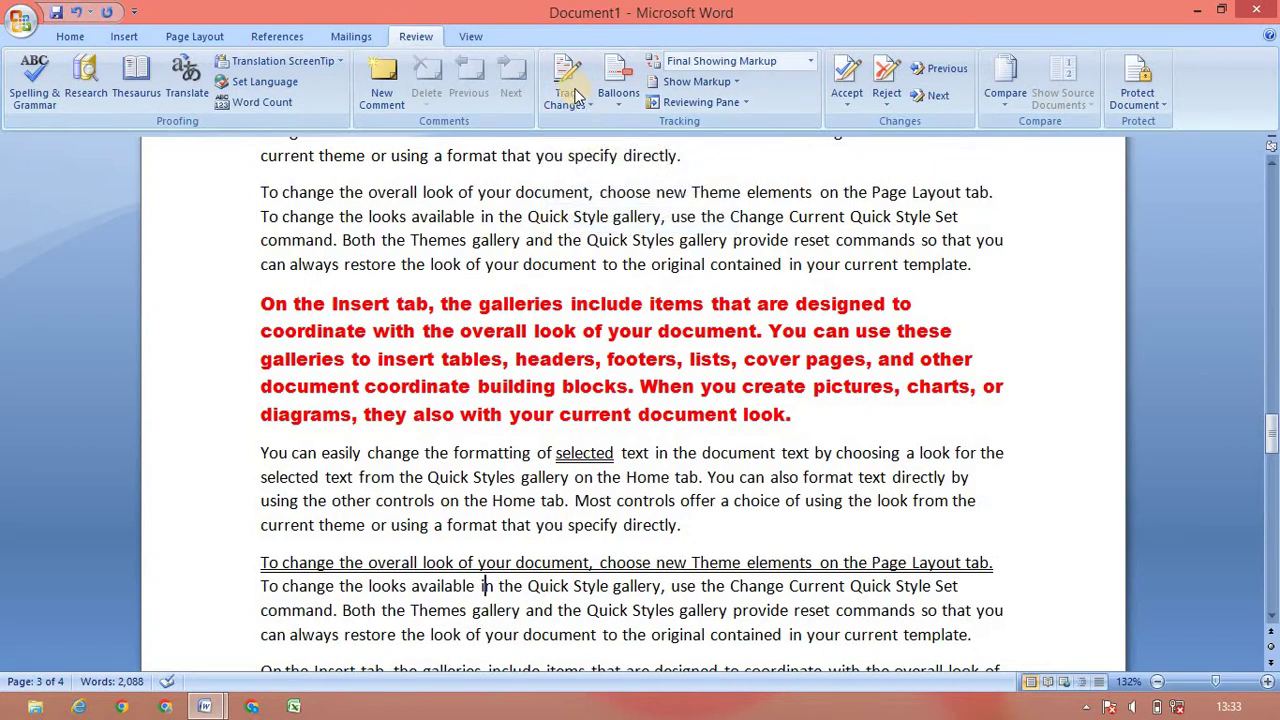
{"action": "left_click", "coordinate": [577, 90]}
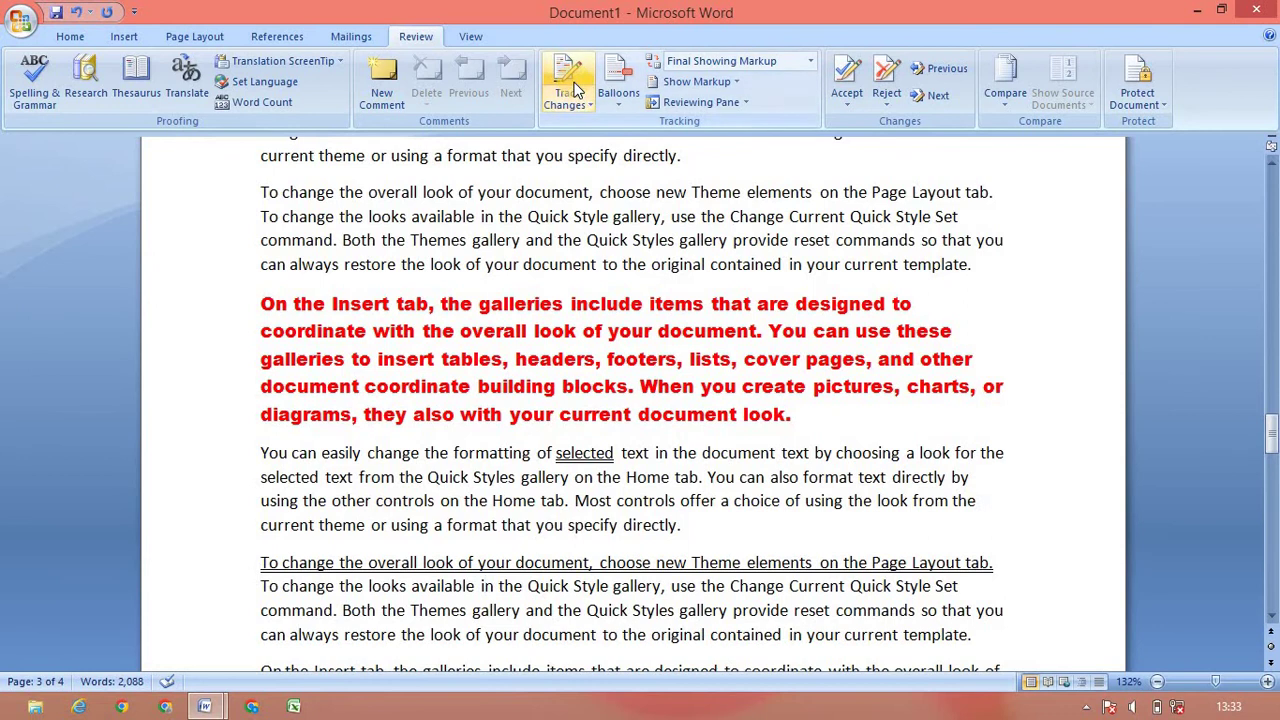
{"action": "left_click", "coordinate": [70, 36]}
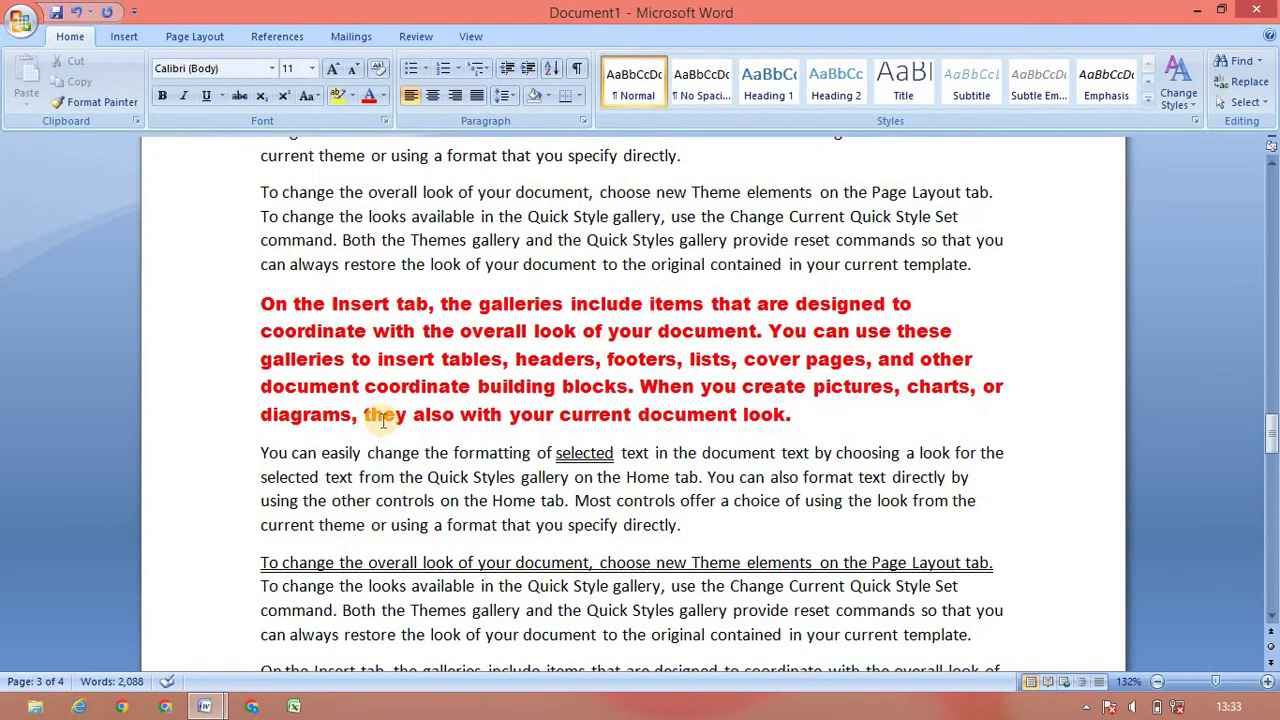
{"action": "left_click", "coordinate": [404, 37]}
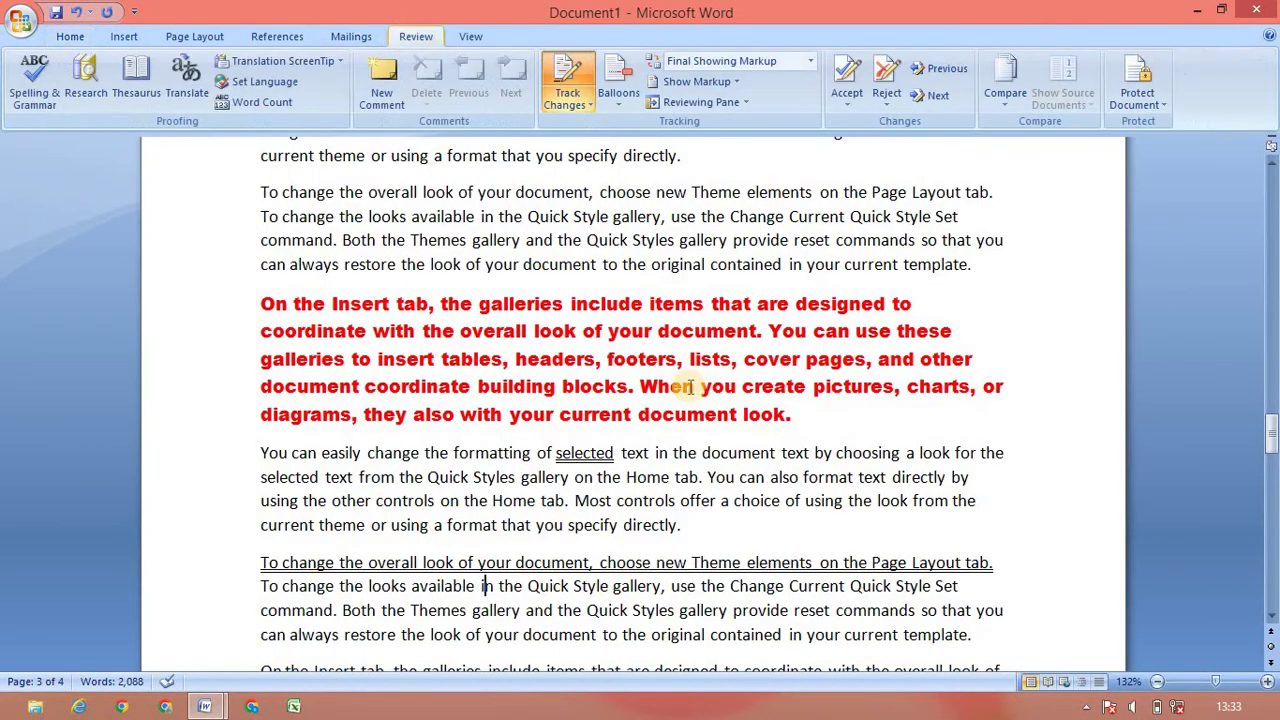
- Color the word 'document' red as a tracked change, then select 'Home' and cancel the Font dialog
{"action": "double_click", "coordinate": [710, 452]}
{"action": "left_click", "coordinate": [68, 38]}
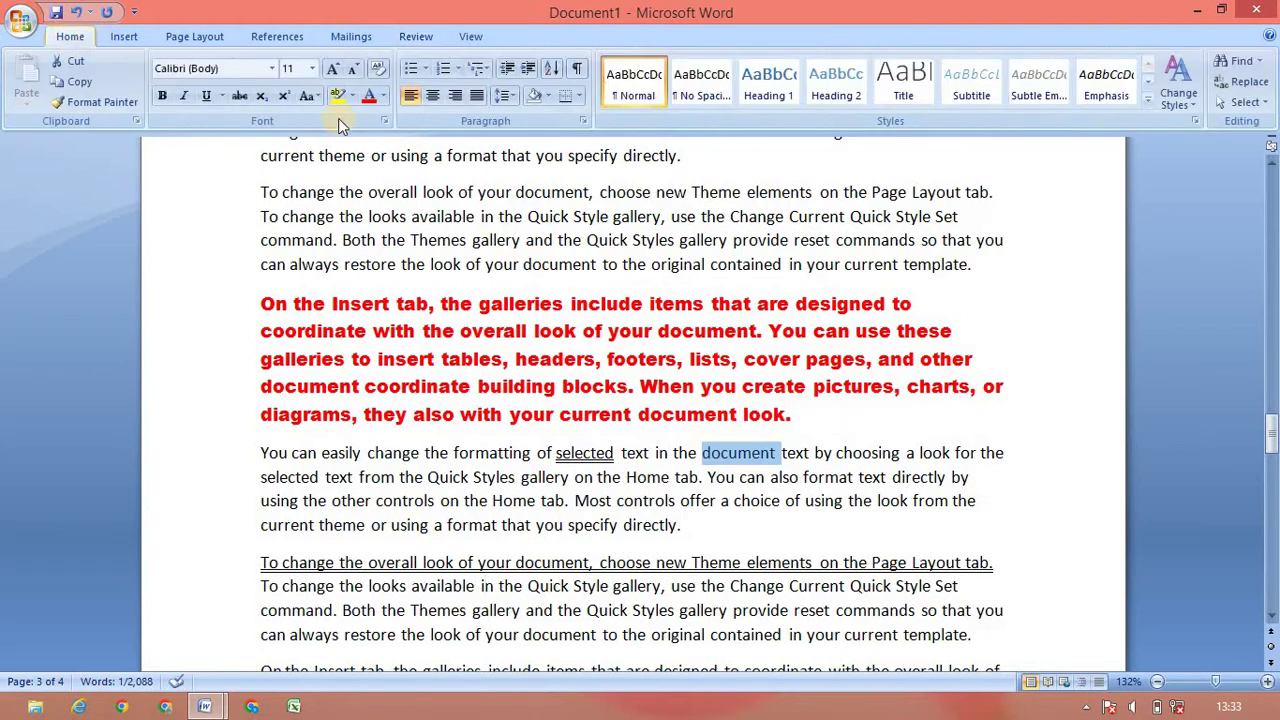
{"action": "left_click", "coordinate": [372, 96]}
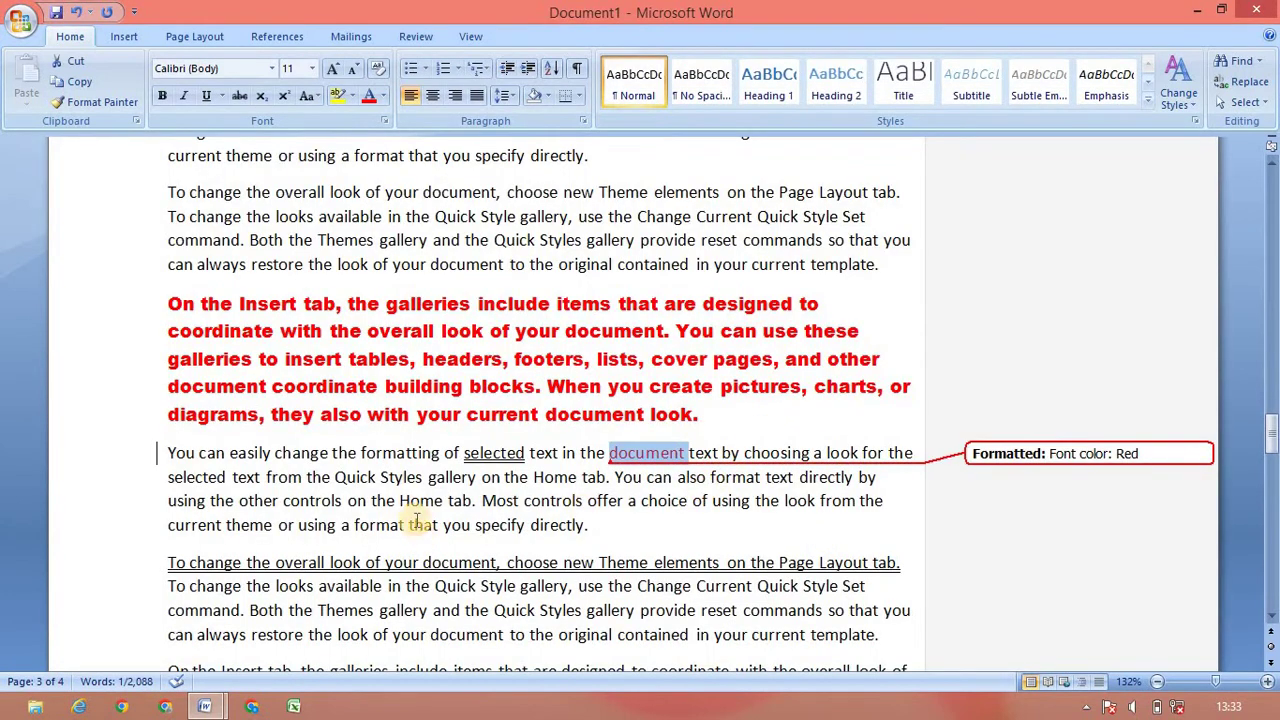
{"action": "double_click", "coordinate": [418, 501]}
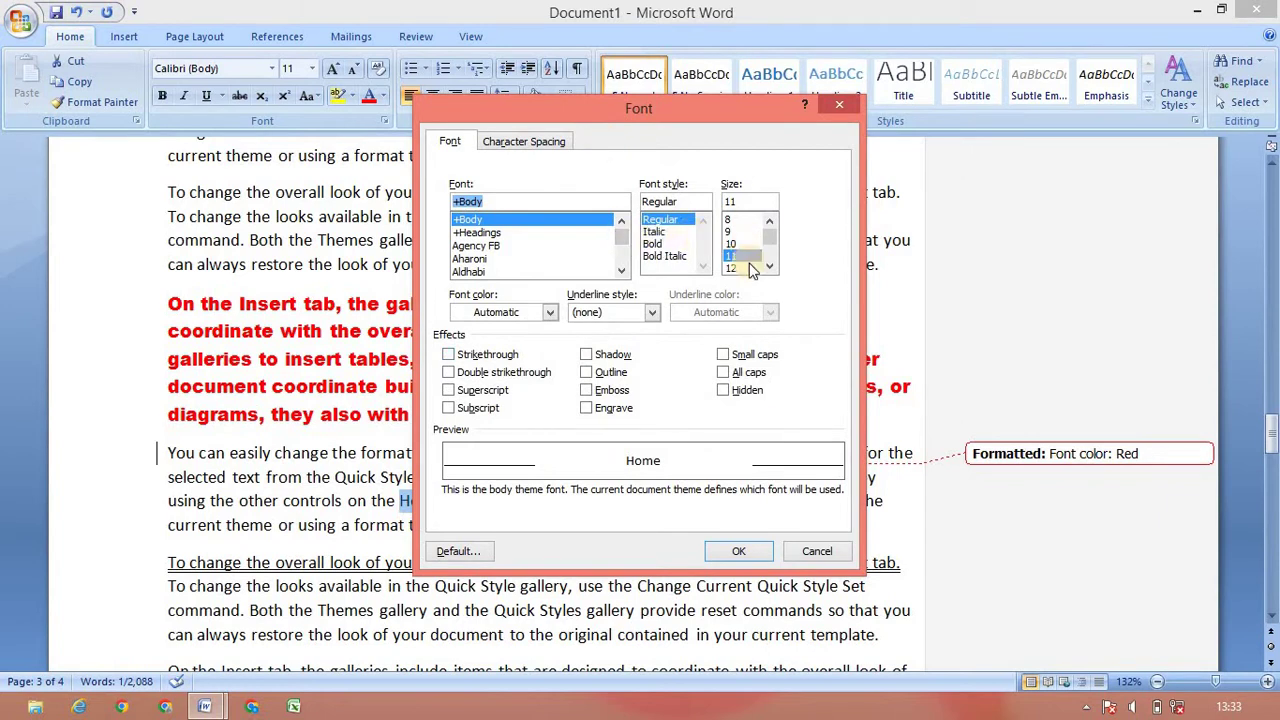
{"action": "left_click", "coordinate": [800, 556]}
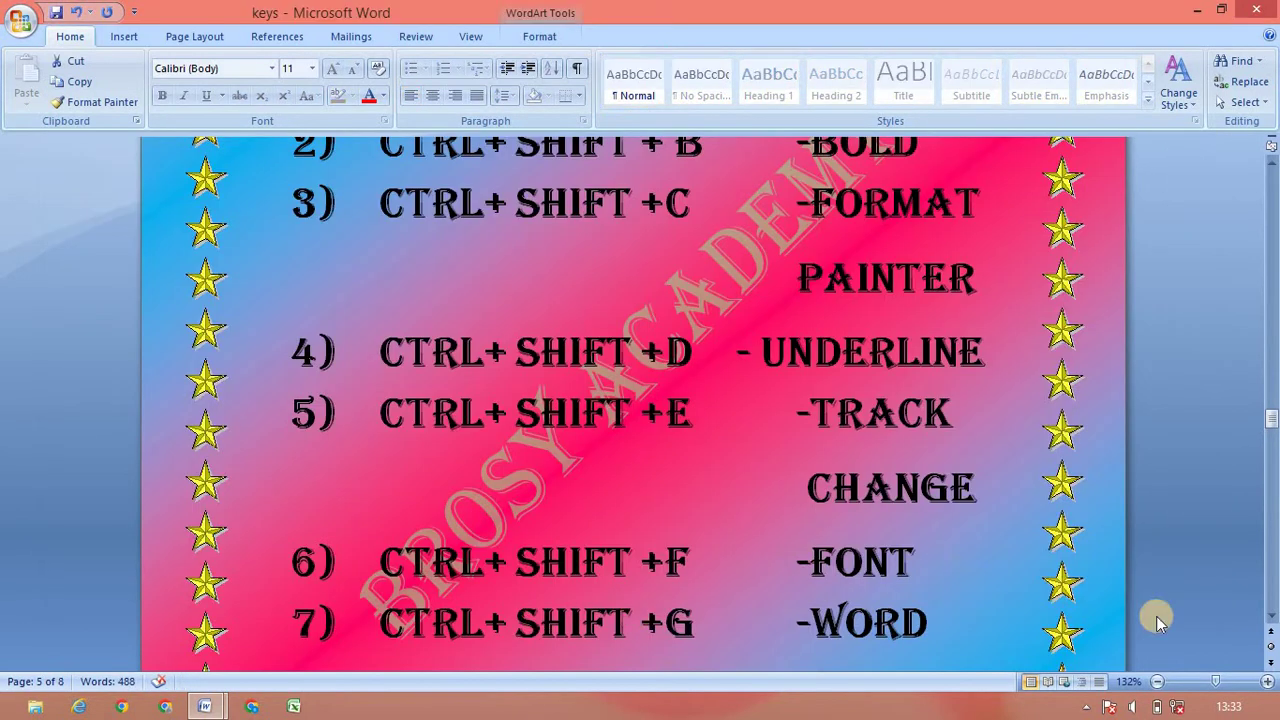
- Count the words in the 'To change the overall look' paragraph: 66 words
{"action": "left_click", "coordinate": [1271, 615]}
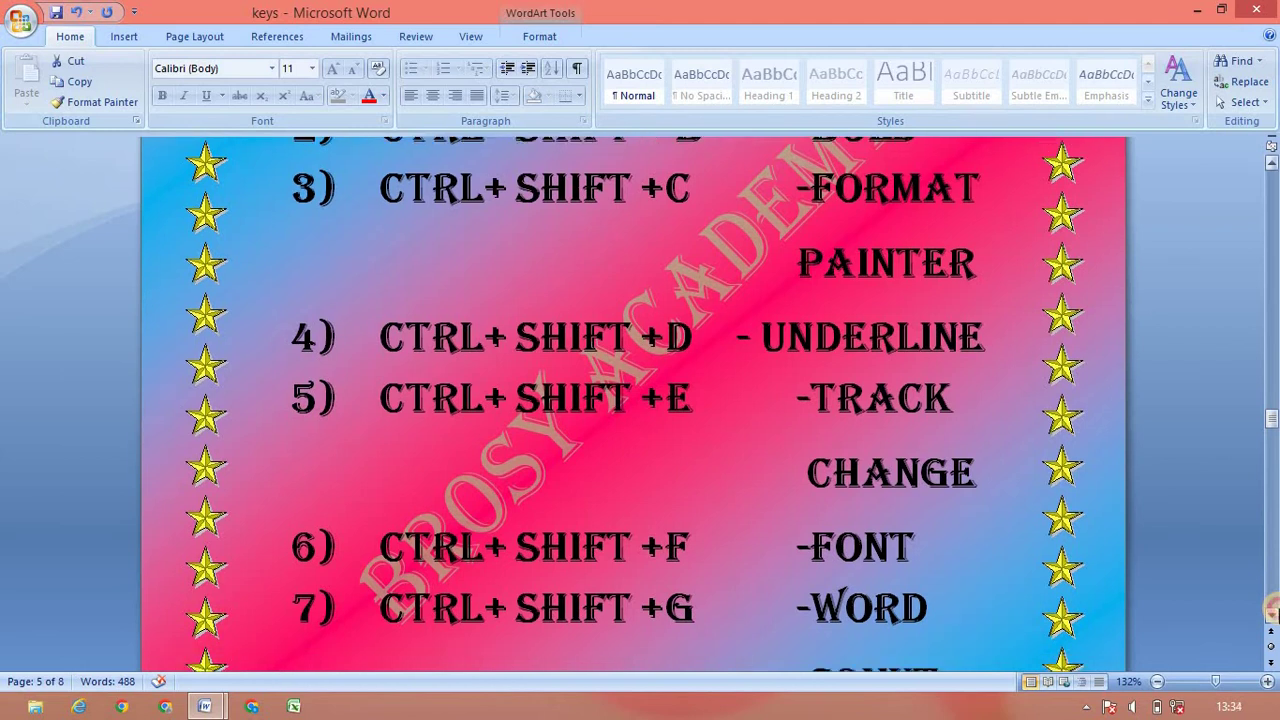
{"action": "left_click", "coordinate": [1271, 615]}
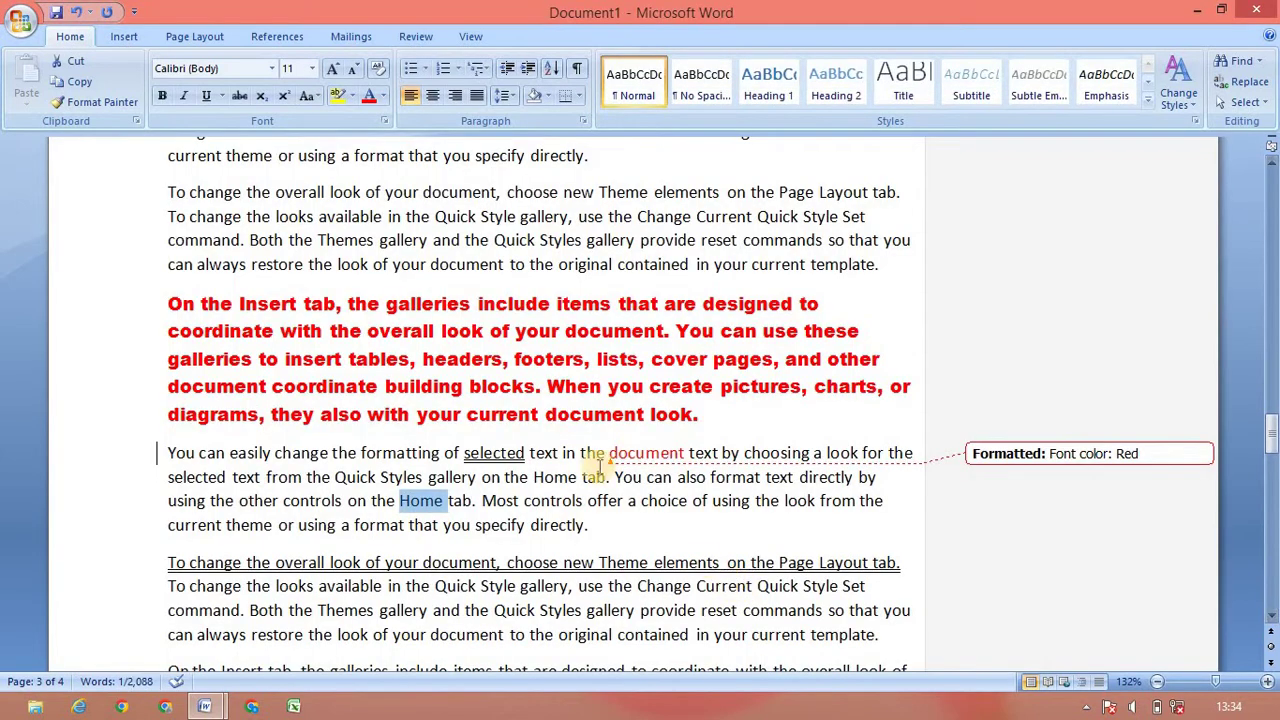
{"action": "triple_click", "coordinate": [530, 234]}
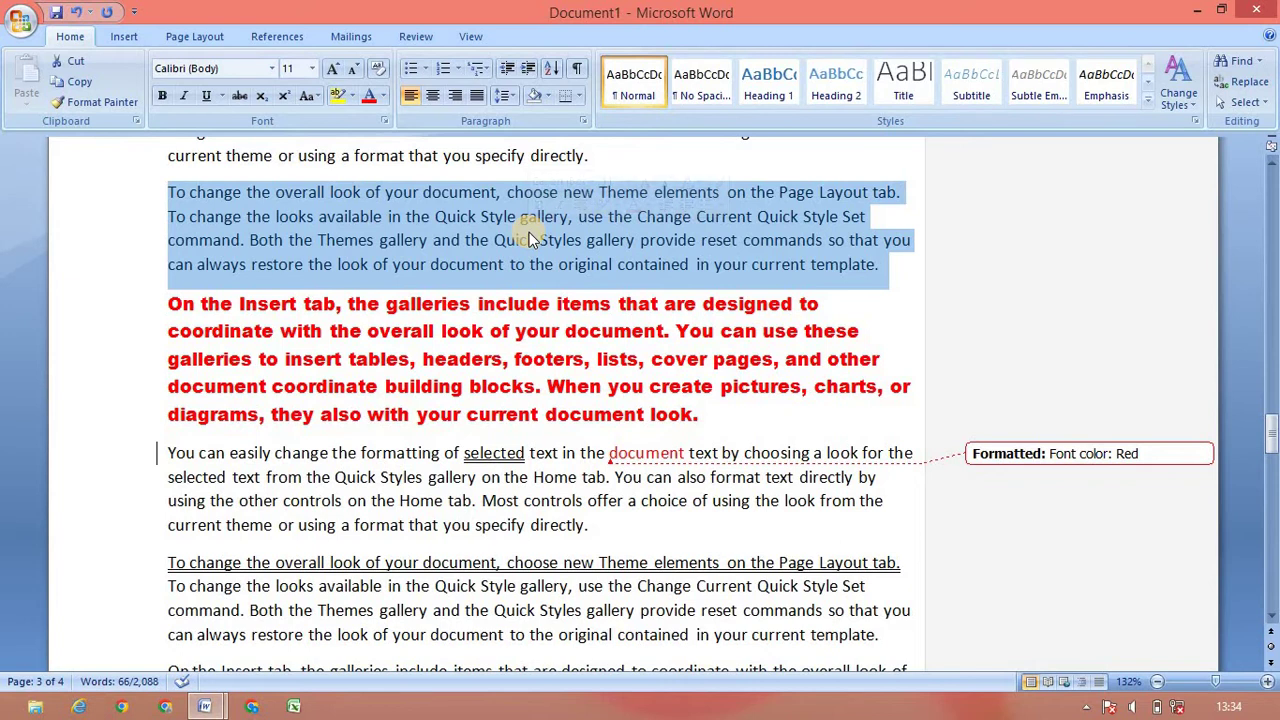
{"action": "key", "text": "ctrl+shift+g"}
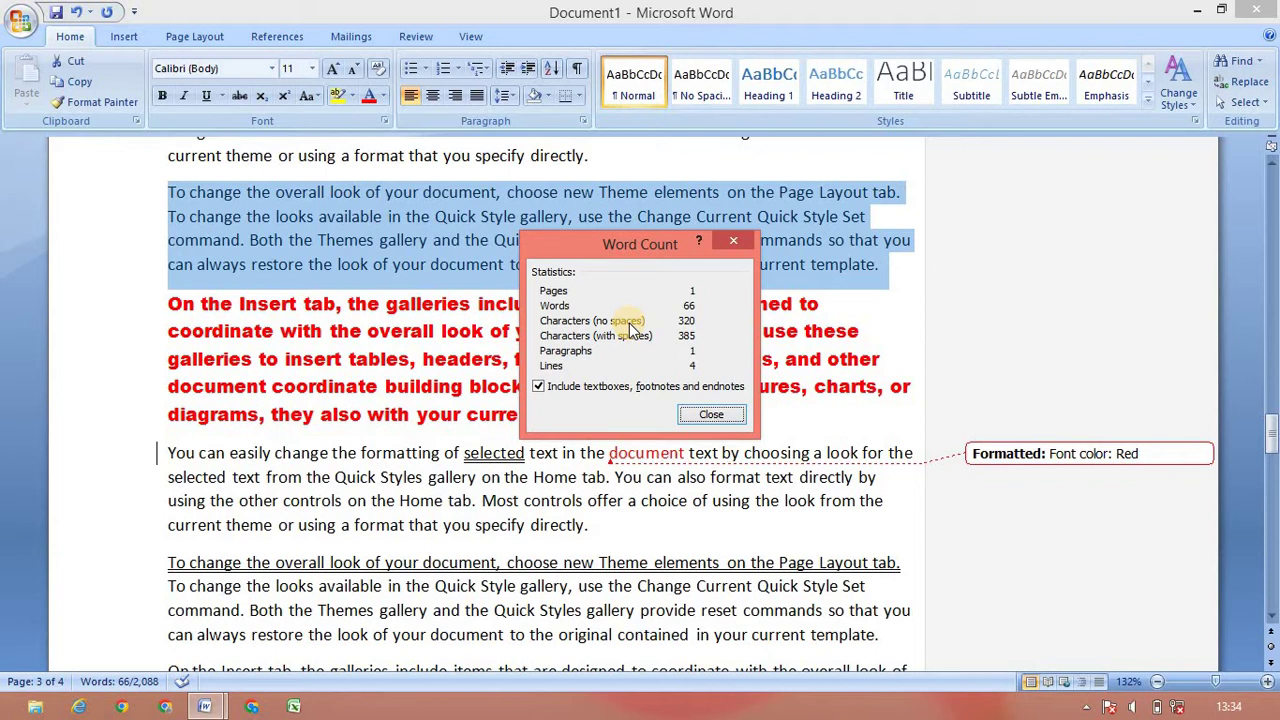
{"action": "left_click", "coordinate": [711, 414]}
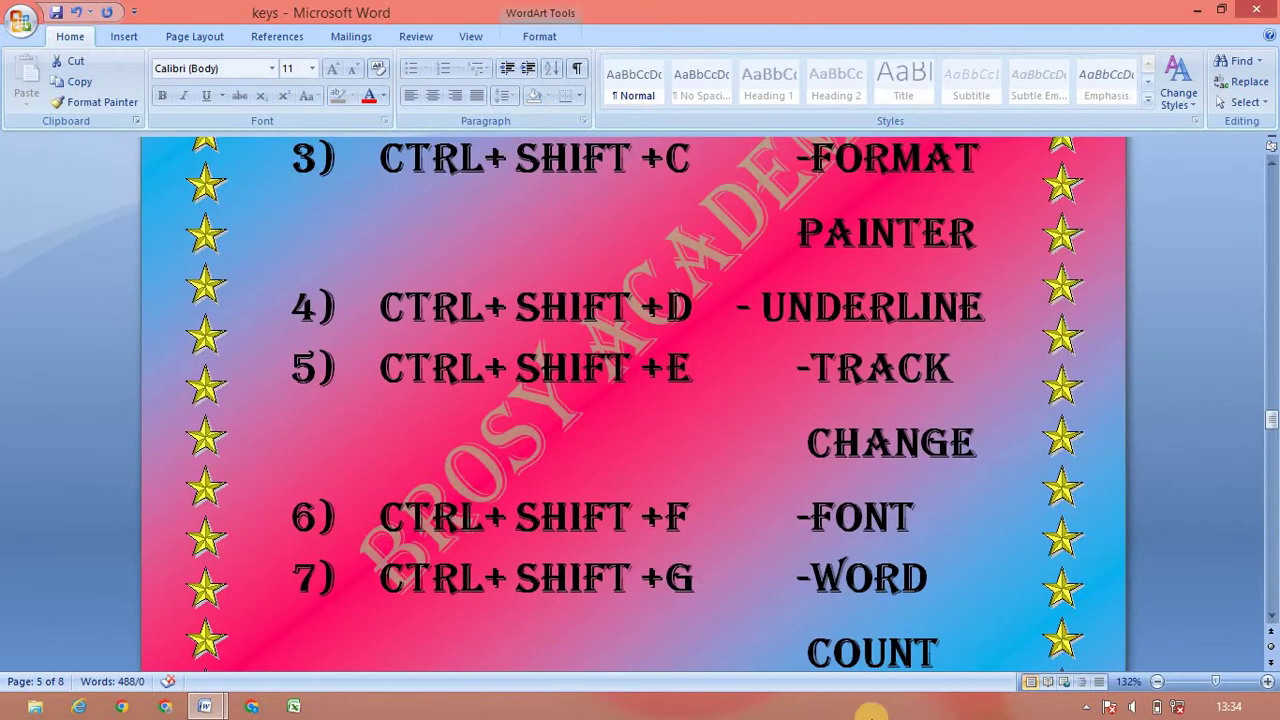
- Scroll the shortcut list down to entry 8, CTRL+SHIFT+H for Hide Word
{"action": "scroll", "coordinate": [1268, 614], "scroll_direction": "down", "scroll_amount": 1}
{"action": "scroll", "coordinate": [1268, 614], "scroll_direction": "down", "scroll_amount": 1}
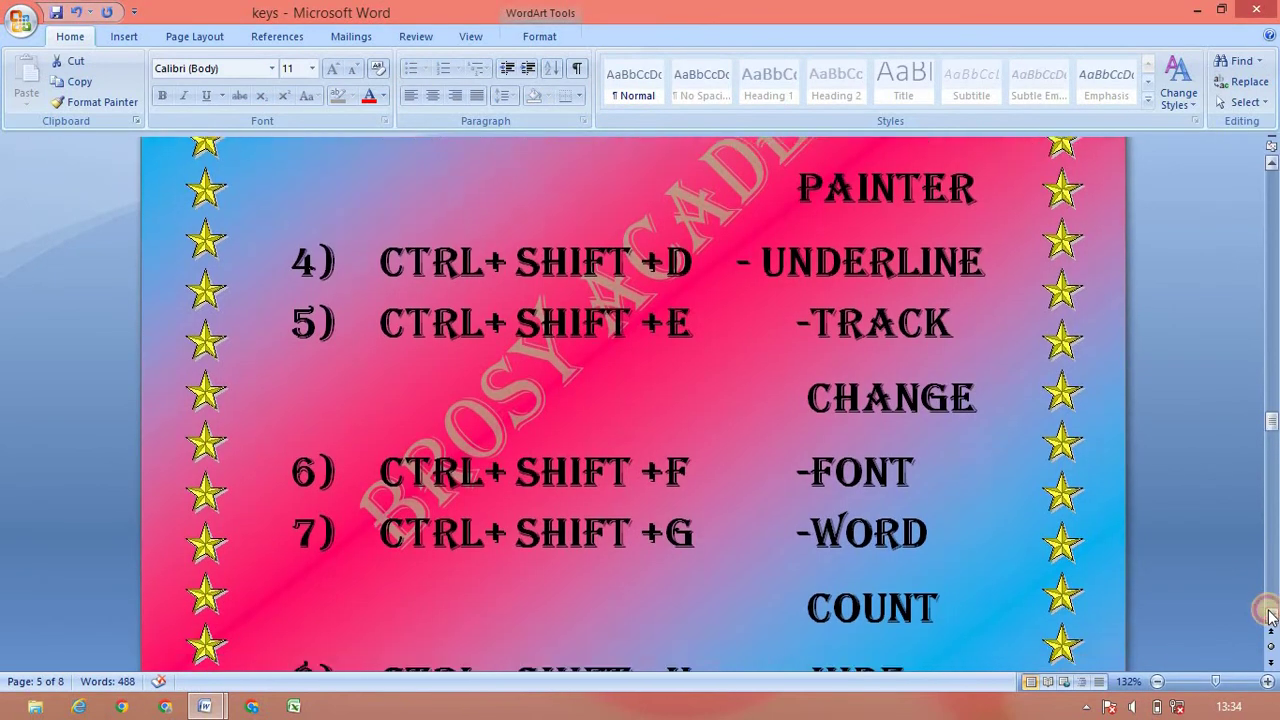
{"action": "scroll", "coordinate": [1268, 614], "scroll_direction": "down", "scroll_amount": 1}
{"action": "scroll", "coordinate": [1268, 614], "scroll_direction": "down", "scroll_amount": 3}
{"action": "scroll", "coordinate": [1268, 614], "scroll_direction": "down", "scroll_amount": 4}
- Scroll the keys list a little further and return to the sample-text document
{"action": "scroll", "coordinate": [1268, 614], "scroll_direction": "down", "scroll_amount": 1}
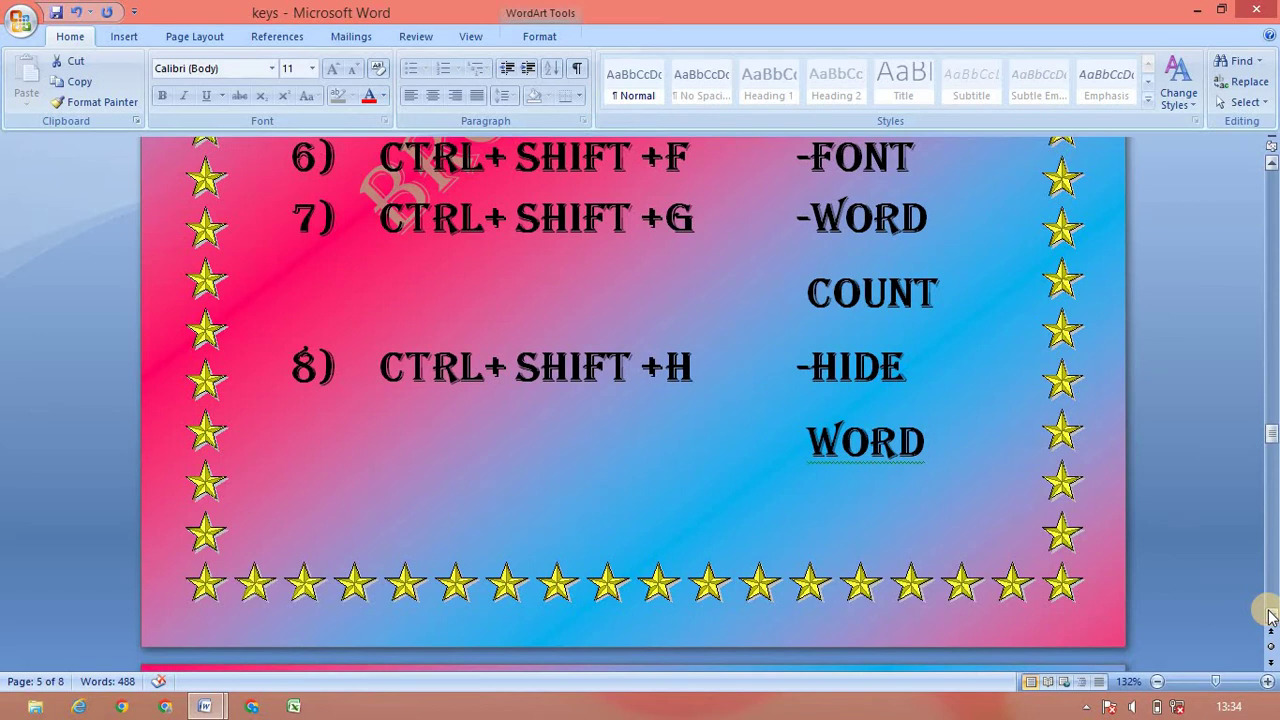
{"action": "key", "text": "alt+Tab"}
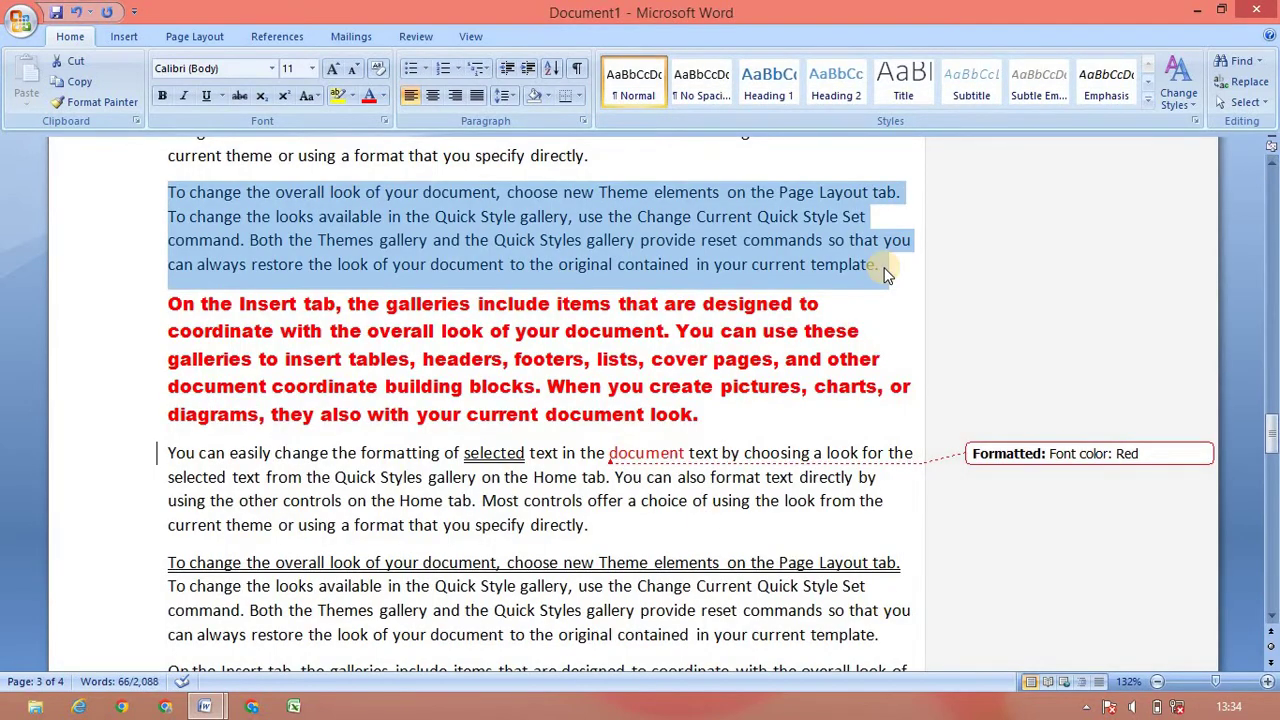
- Hide the word 'Styles' with Ctrl+Shift+H and show the Review tab's tracked change
{"action": "double_click", "coordinate": [561, 243]}
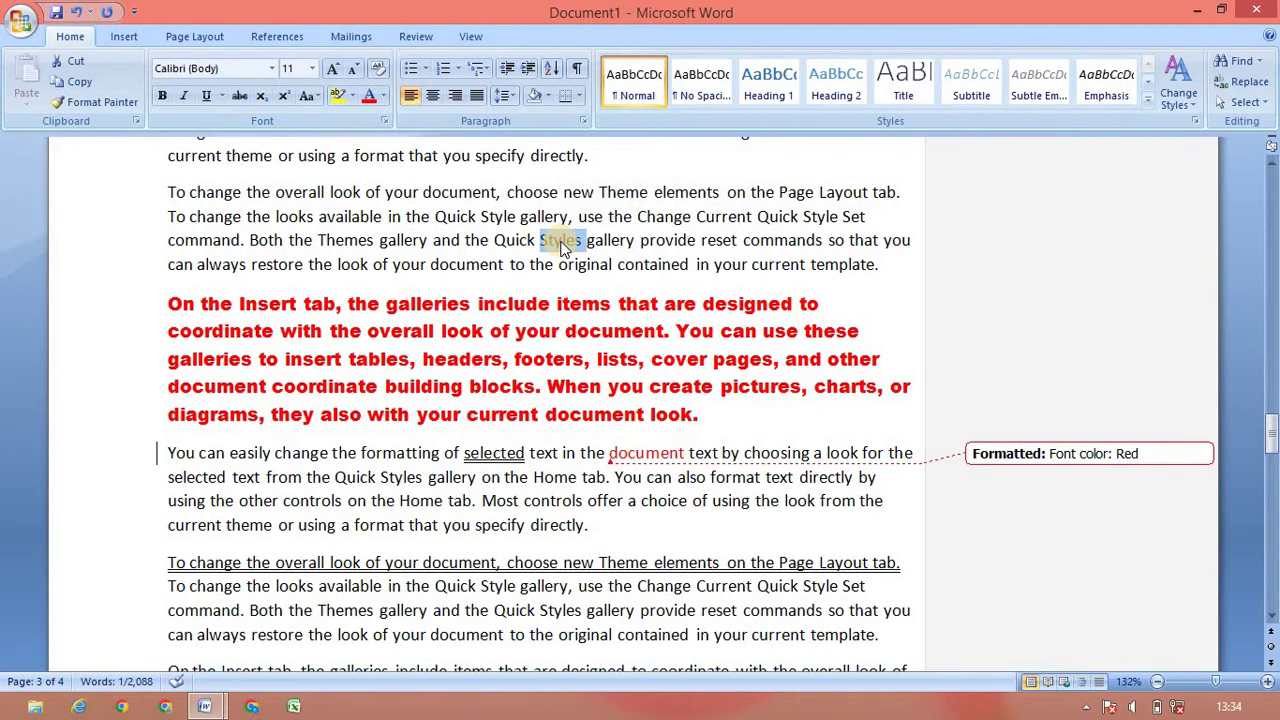
{"action": "key", "text": "ctrl+shift+h"}
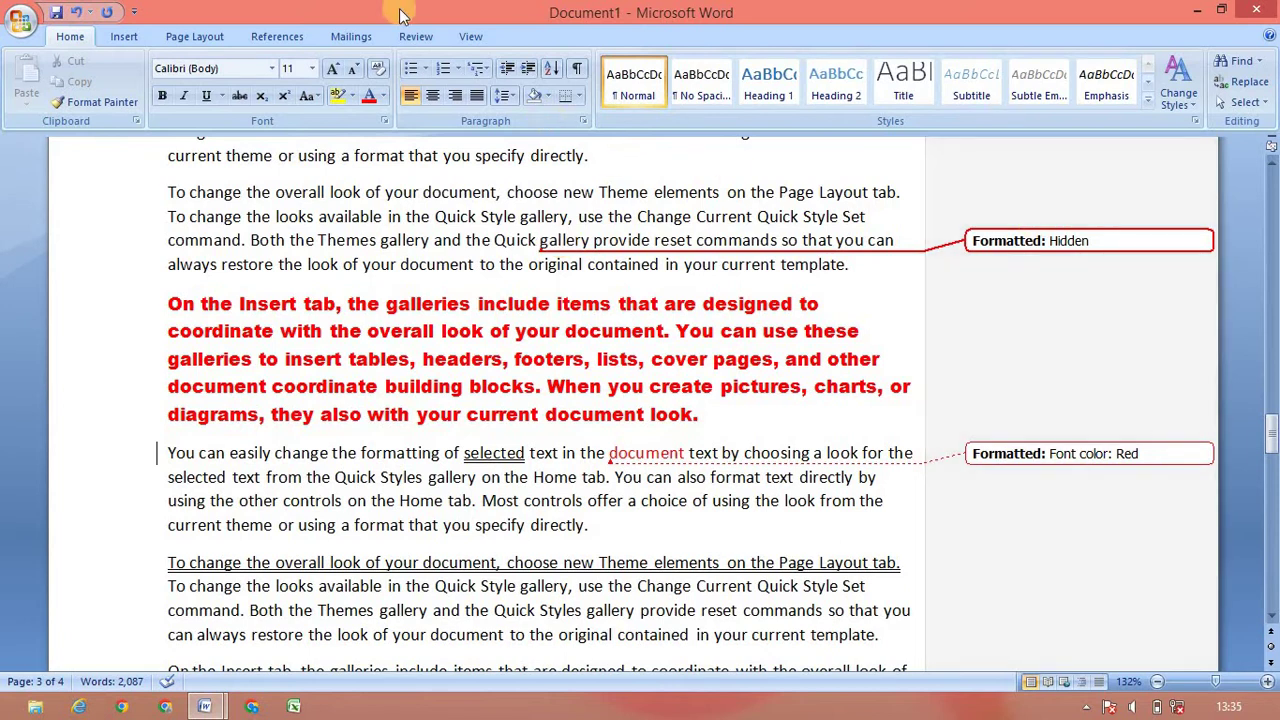
{"action": "left_click", "coordinate": [416, 37]}
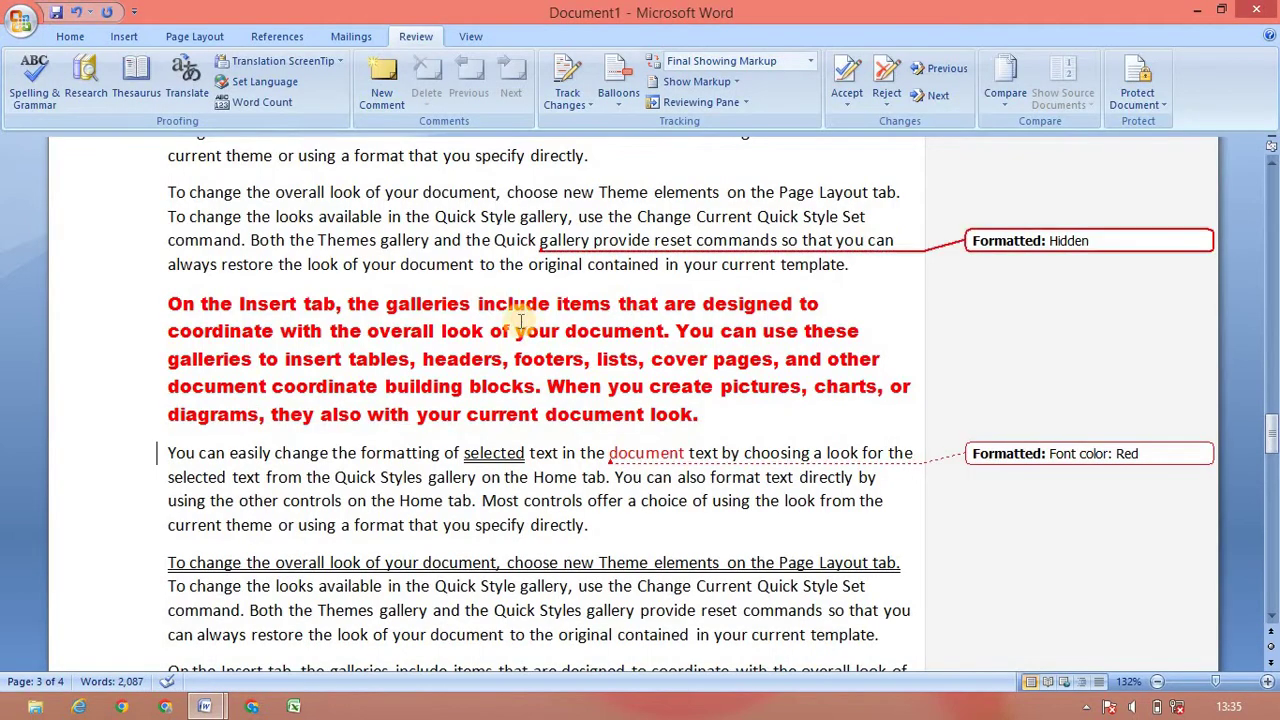
- Italicize the word 'document' in the first line of the top paragraph
{"action": "double_click", "coordinate": [480, 194]}
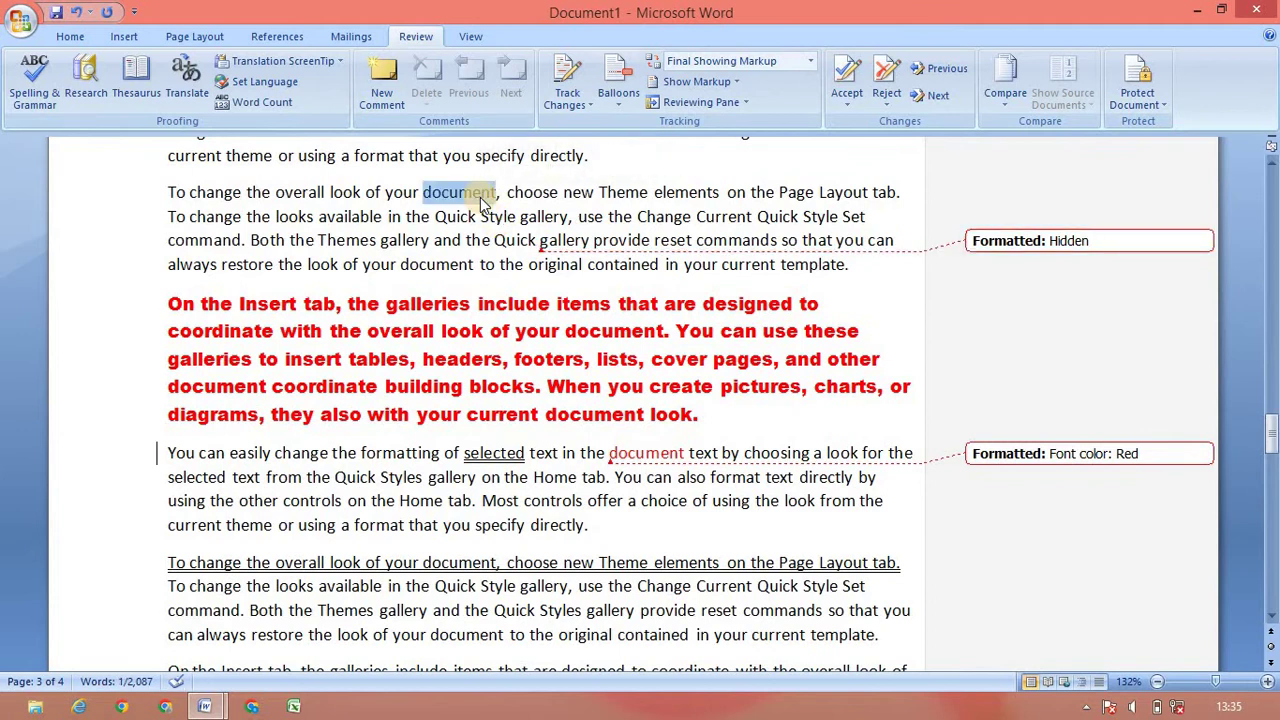
{"action": "key", "text": "ctrl+i"}
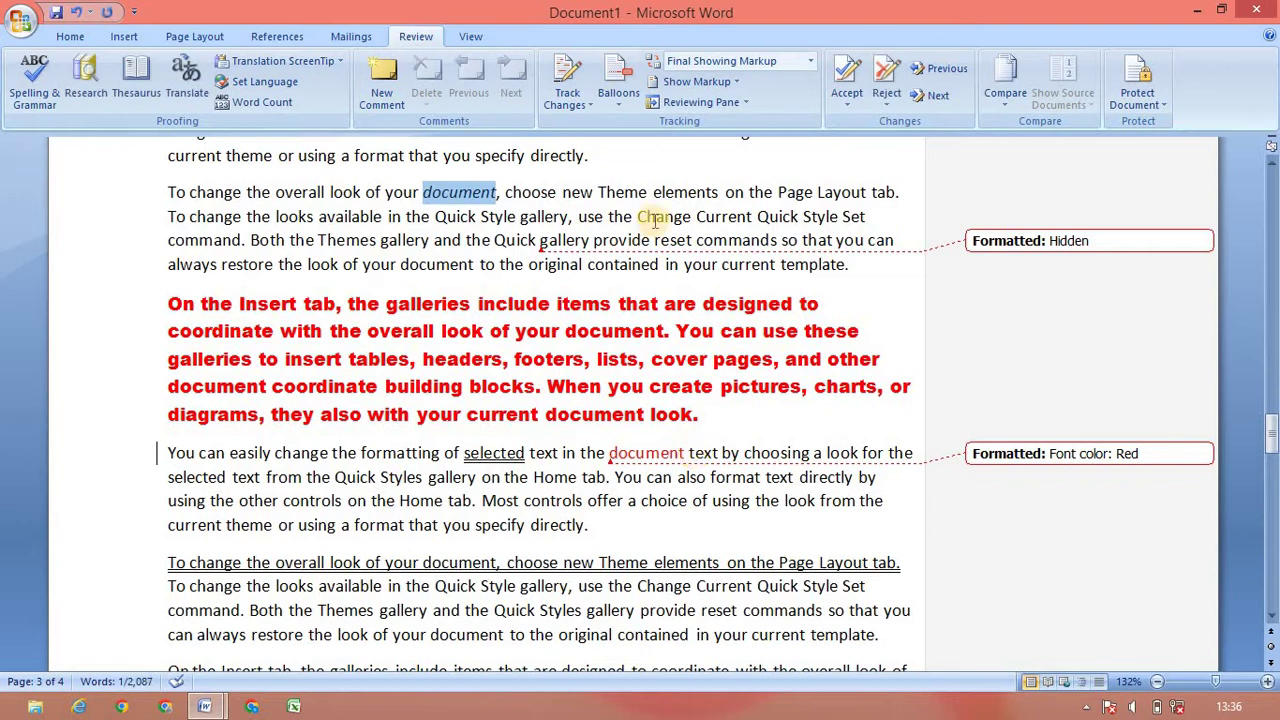
- Justify the top paragraph to both margins
{"action": "left_click", "coordinate": [140, 272]}
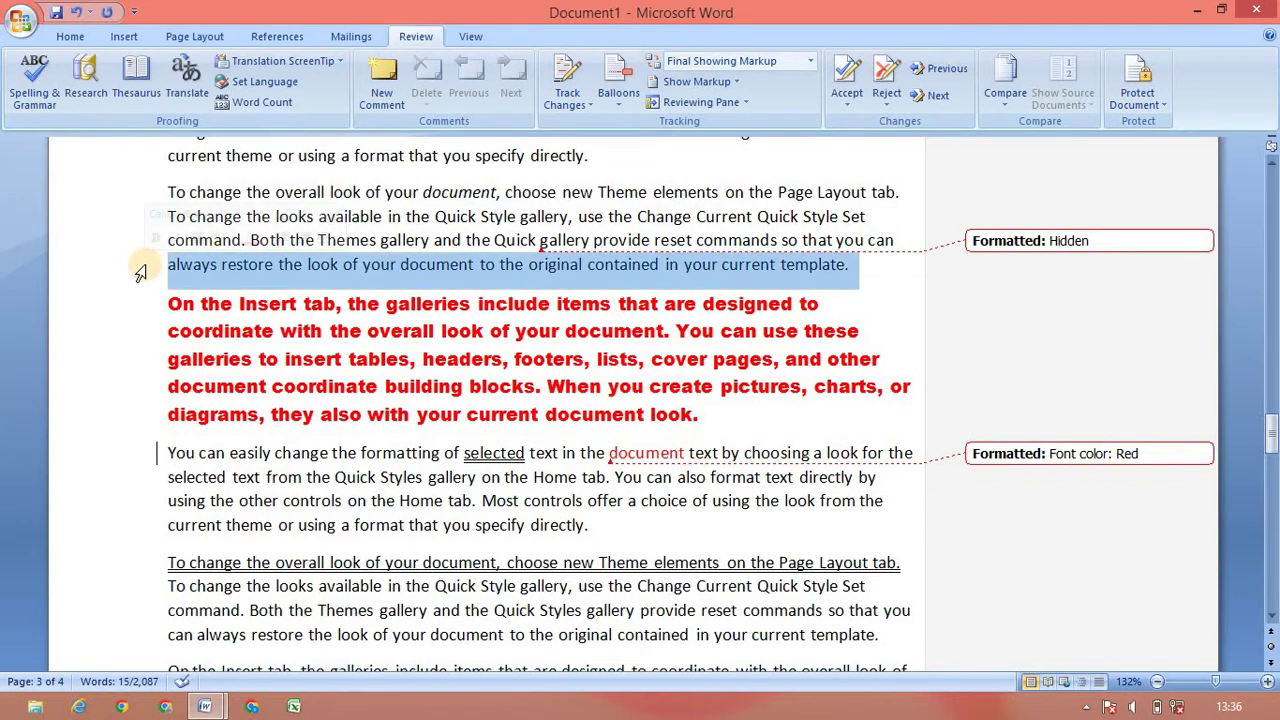
{"action": "left_click", "coordinate": [140, 272]}
{"action": "key", "text": "ctrl+j"}
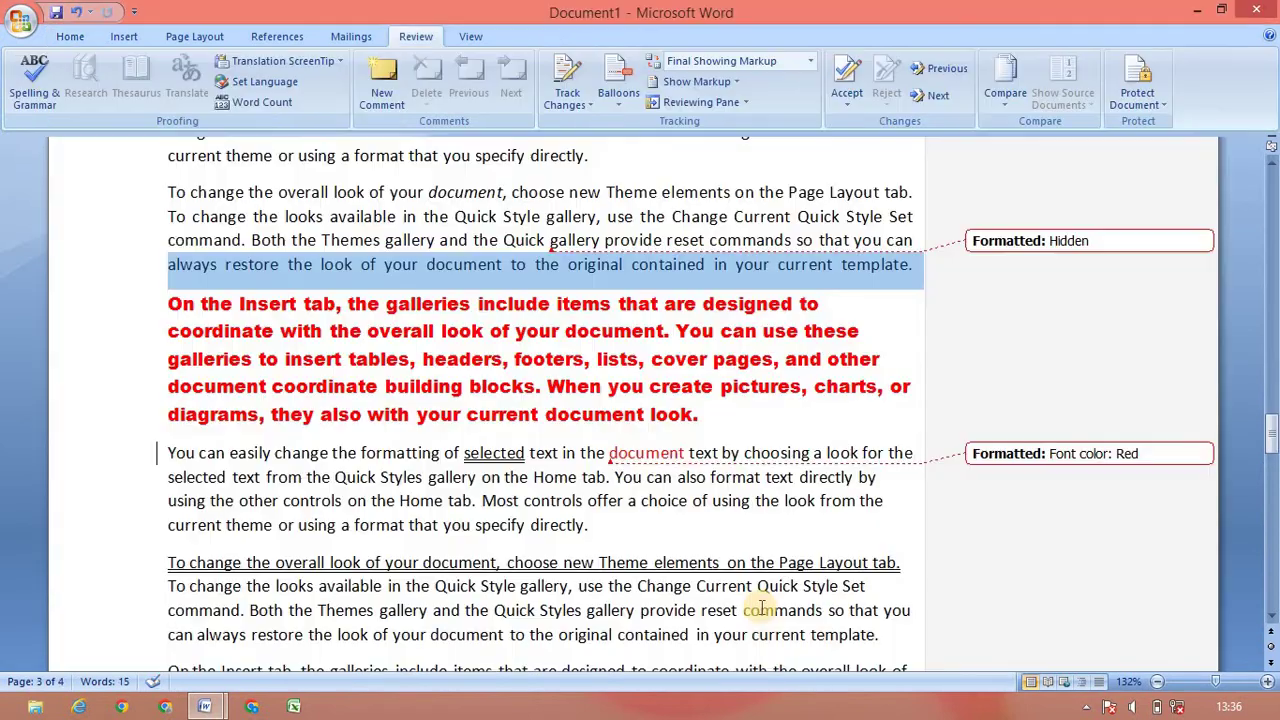
- Switch the word 'Home' to capitals, then undo it back to normal case
{"action": "double_click", "coordinate": [549, 477]}
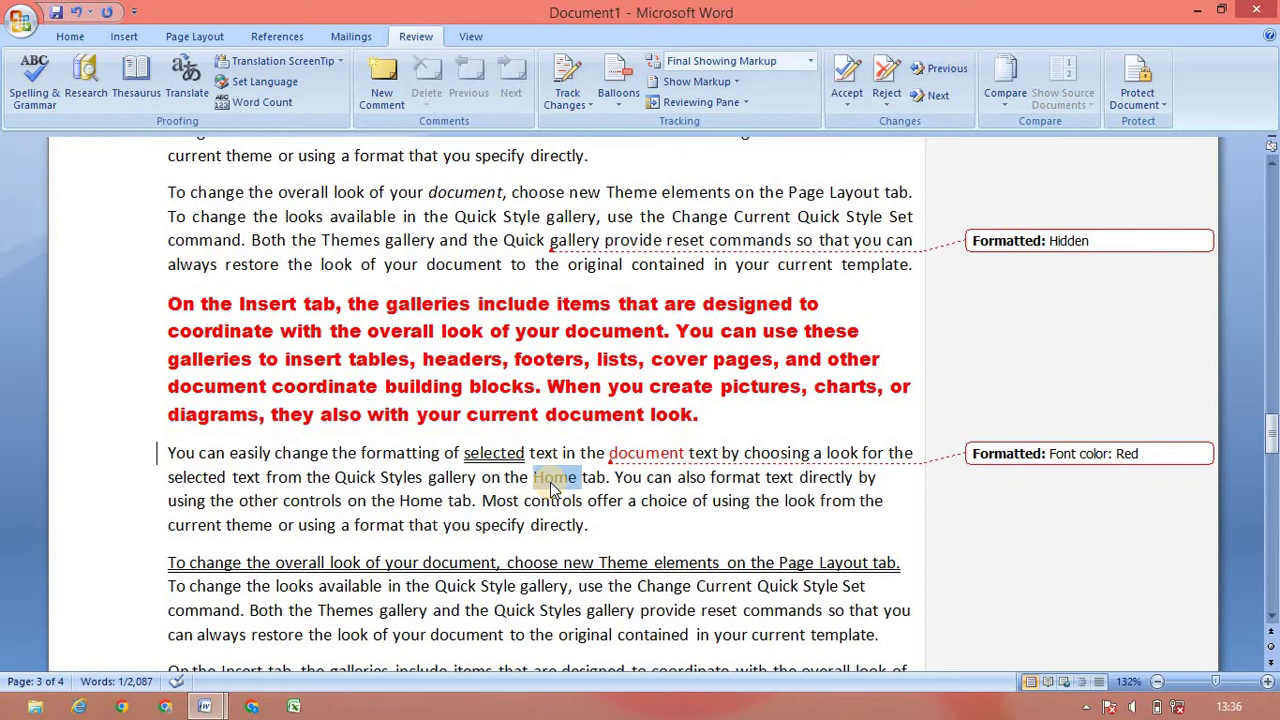
{"action": "key", "text": "shift+F3"}
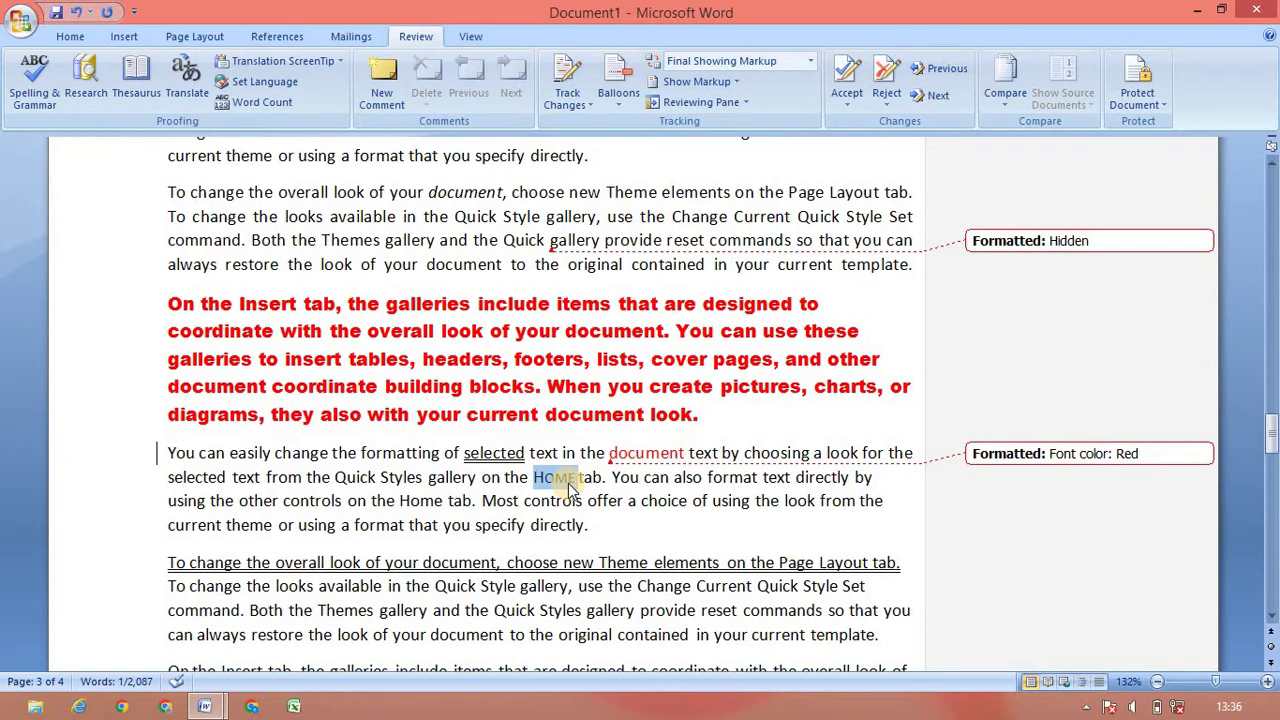
{"action": "key", "text": "ctrl+z"}
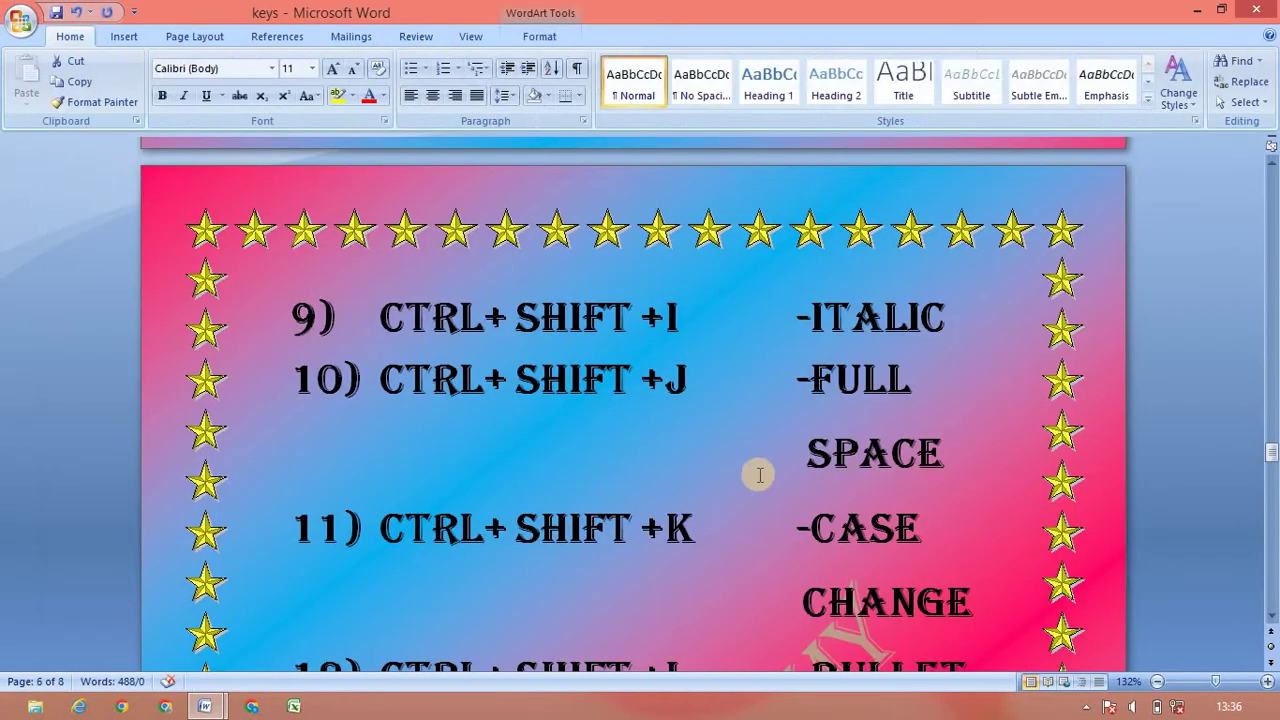
- Scroll the shortcut list down to items 12 and 13, then return to Document1
{"action": "left_click", "coordinate": [1272, 617]}
{"action": "left_click", "coordinate": [1272, 617]}
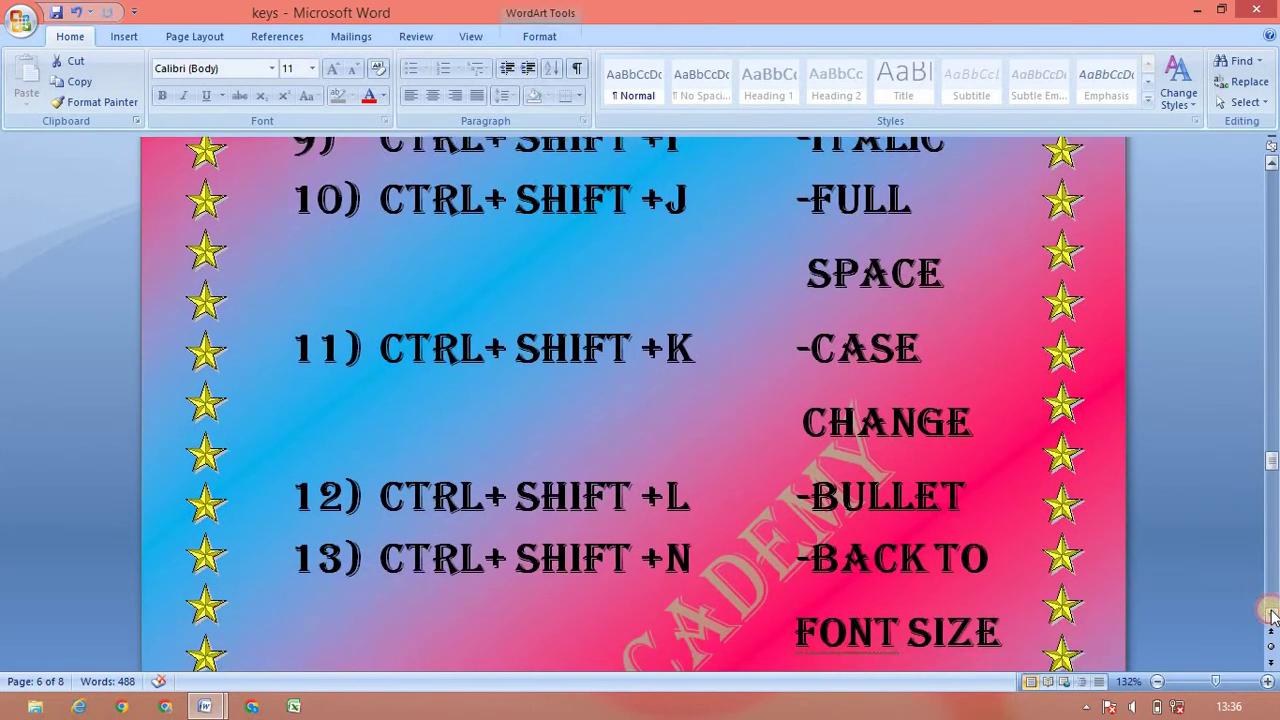
{"action": "key", "text": "alt+Tab"}
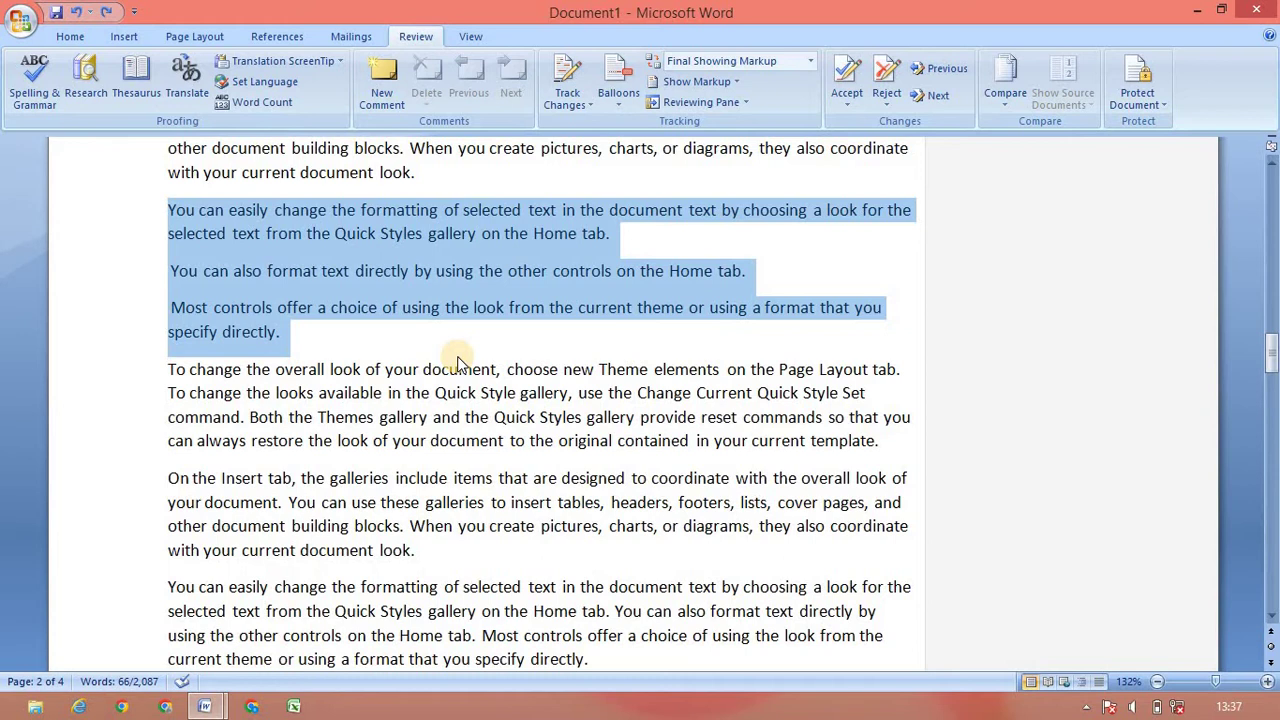
- Turn the three 'You can easily change the formatting' sentences into a bulleted list
{"action": "key", "text": "ctrl+shift+l"}
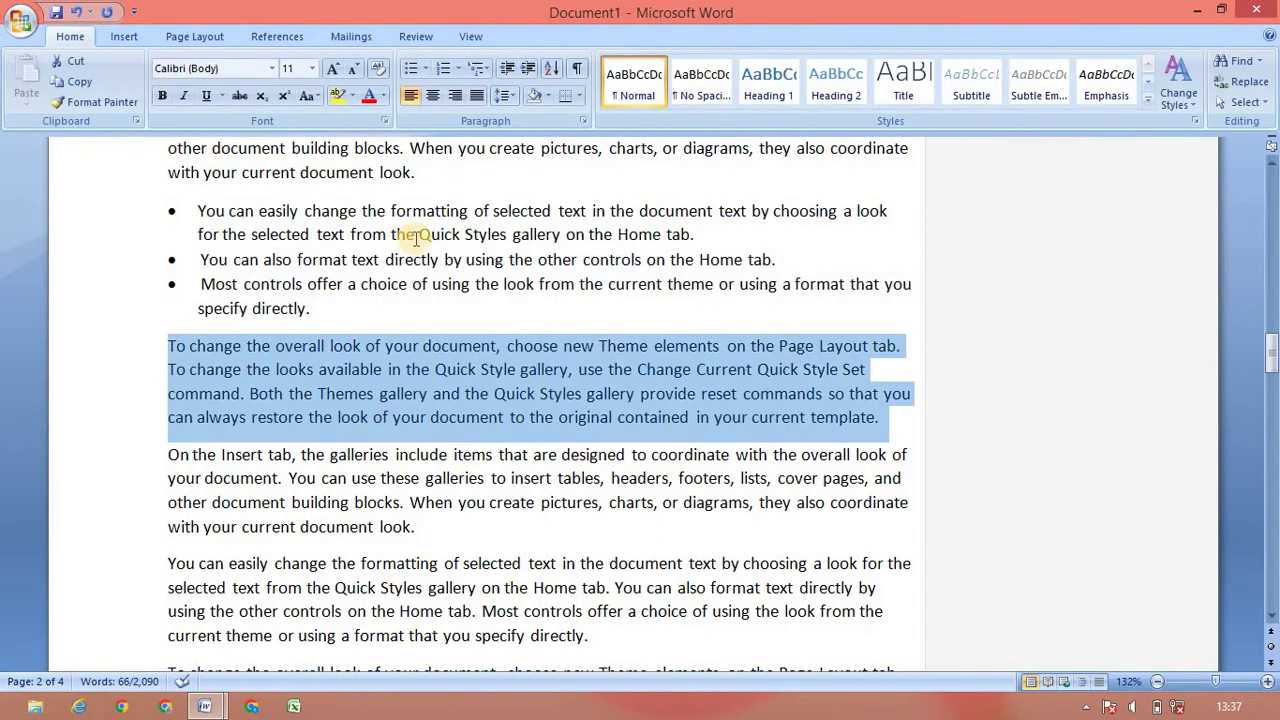
- Grow the 'To change the overall look' paragraph to 18 pt, then reset it to 11 pt
{"action": "left_click", "coordinate": [336, 68]}
{"action": "left_click", "coordinate": [338, 68]}
{"action": "left_click", "coordinate": [340, 68]}
{"action": "left_click", "coordinate": [340, 68]}
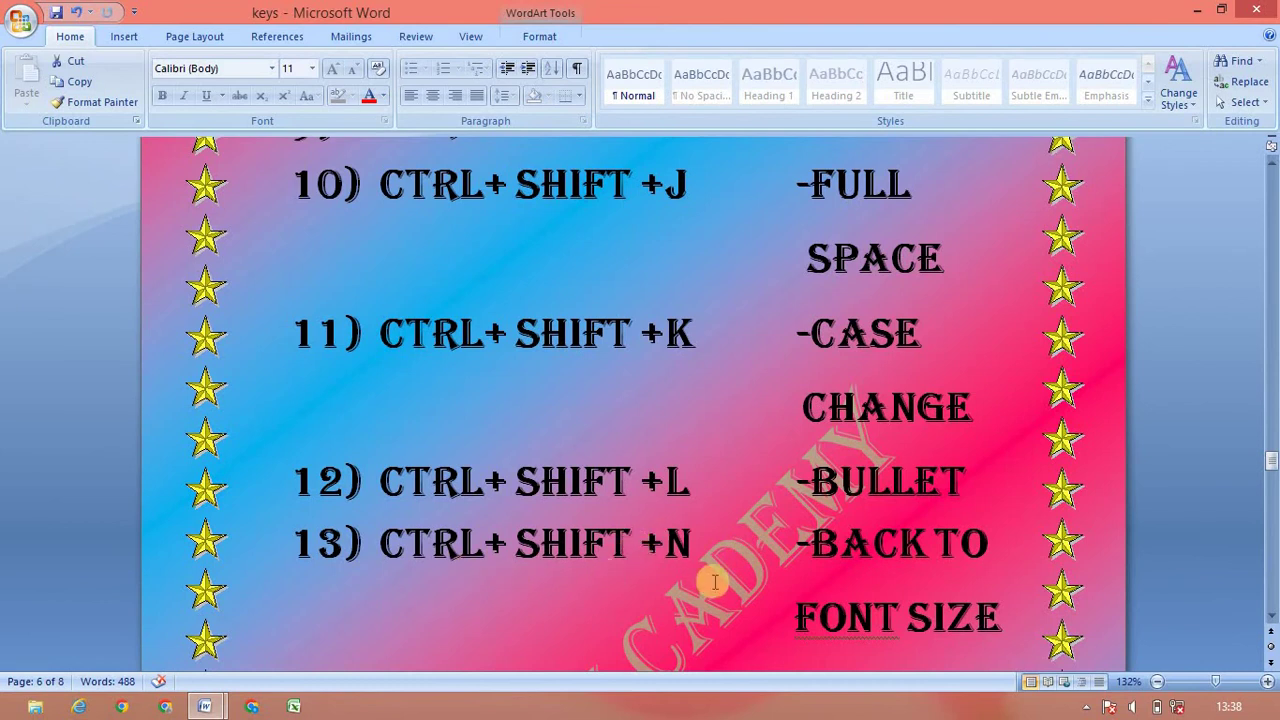
{"action": "key", "text": "alt+Tab"}
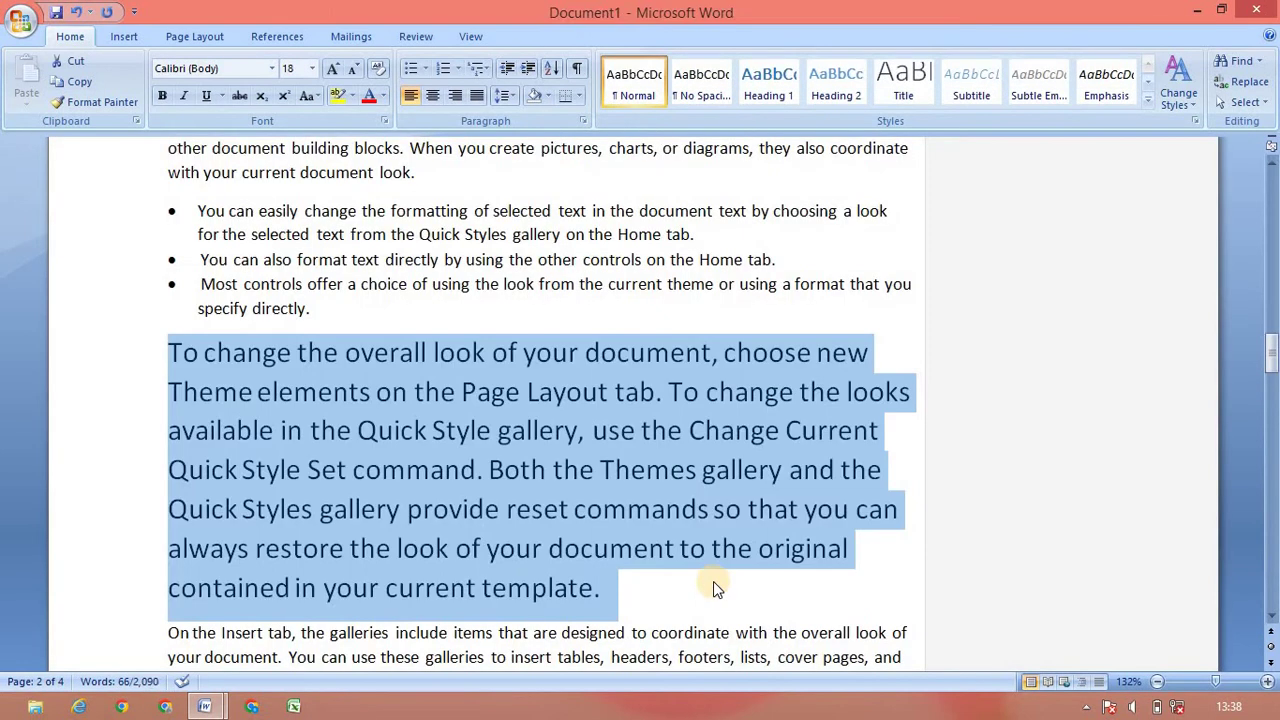
{"action": "key", "text": "ctrl+space"}
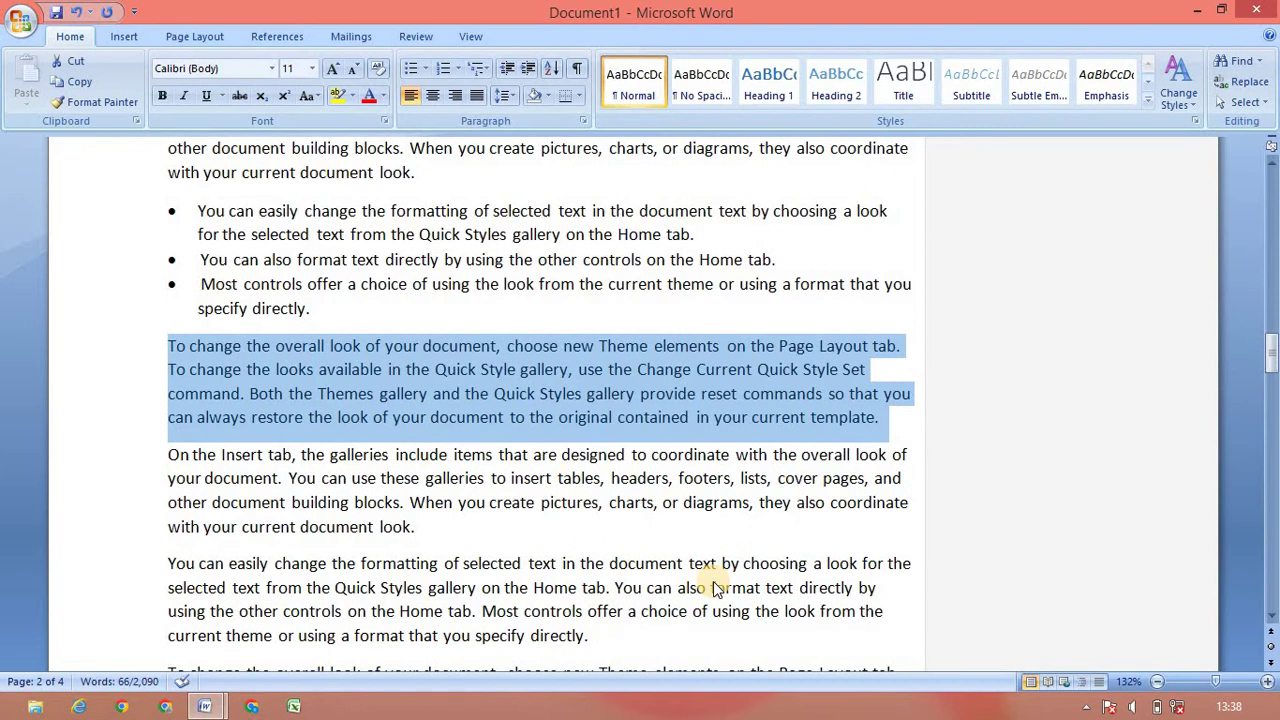
- Scroll the shortcut list further down to reach item 14
{"action": "key", "text": "alt+Tab"}
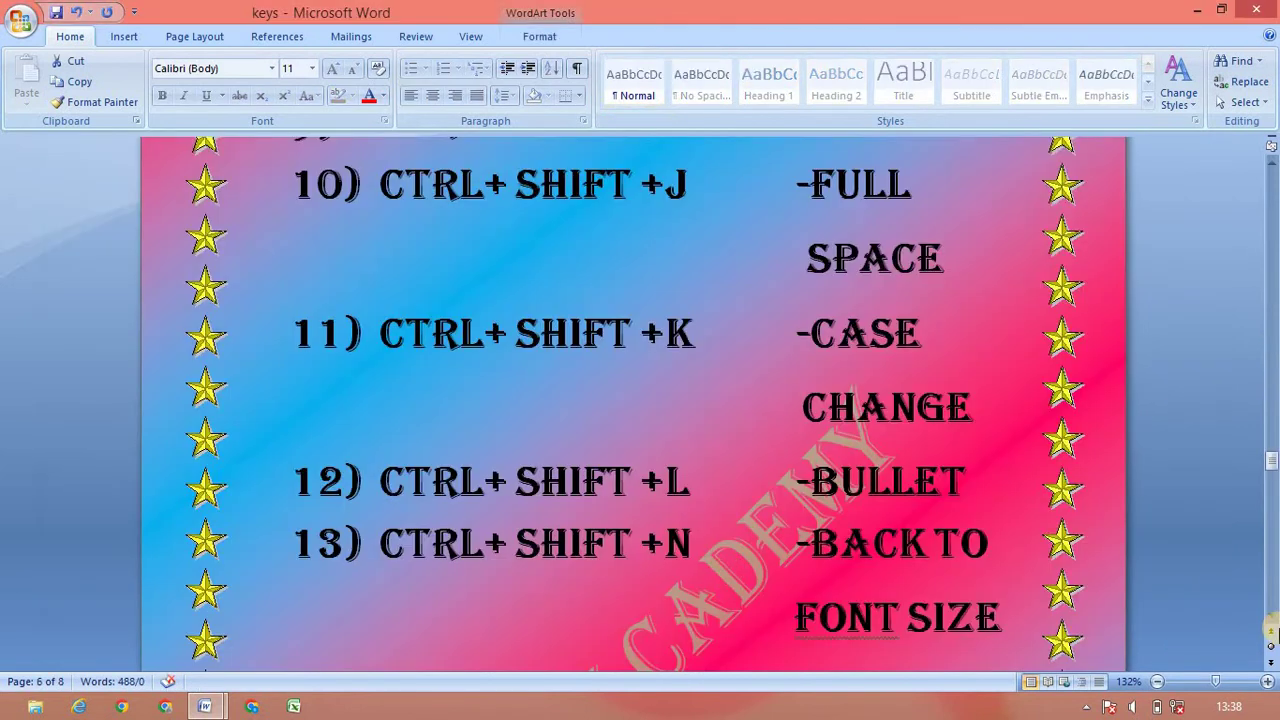
{"action": "left_click", "coordinate": [1272, 620]}
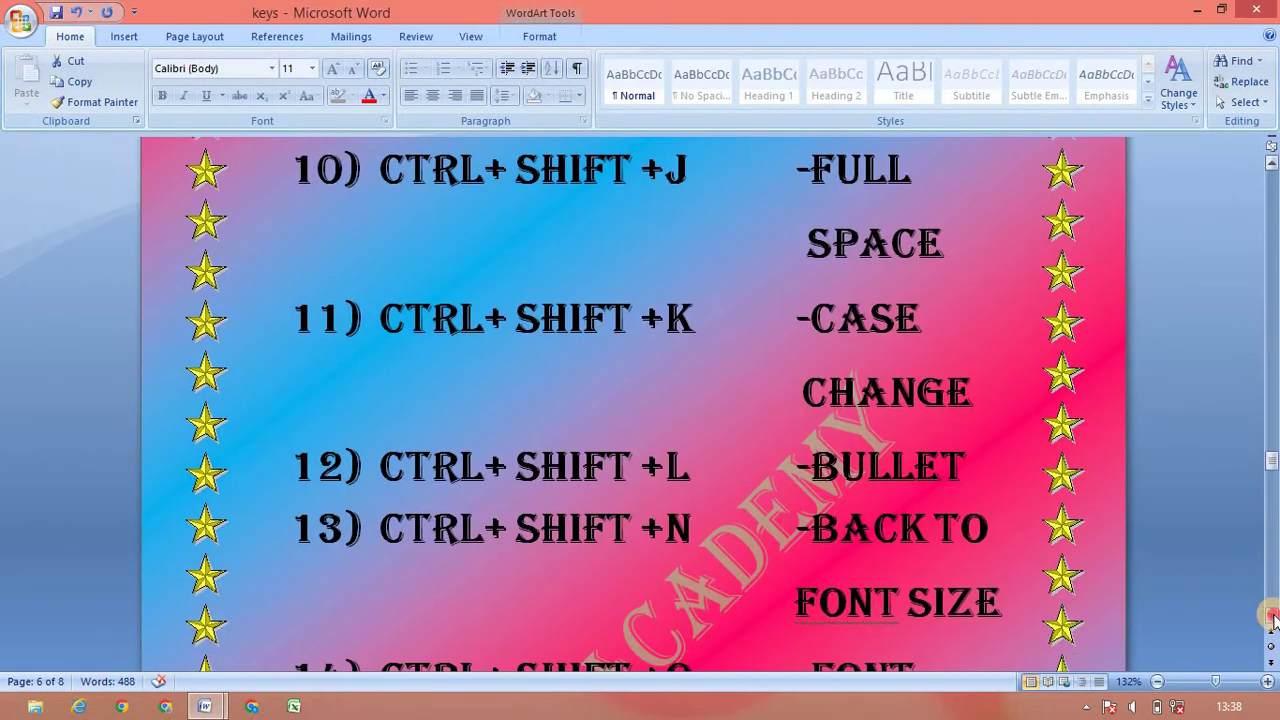
{"action": "left_click", "coordinate": [1272, 620]}
{"action": "left_click", "coordinate": [1272, 620]}
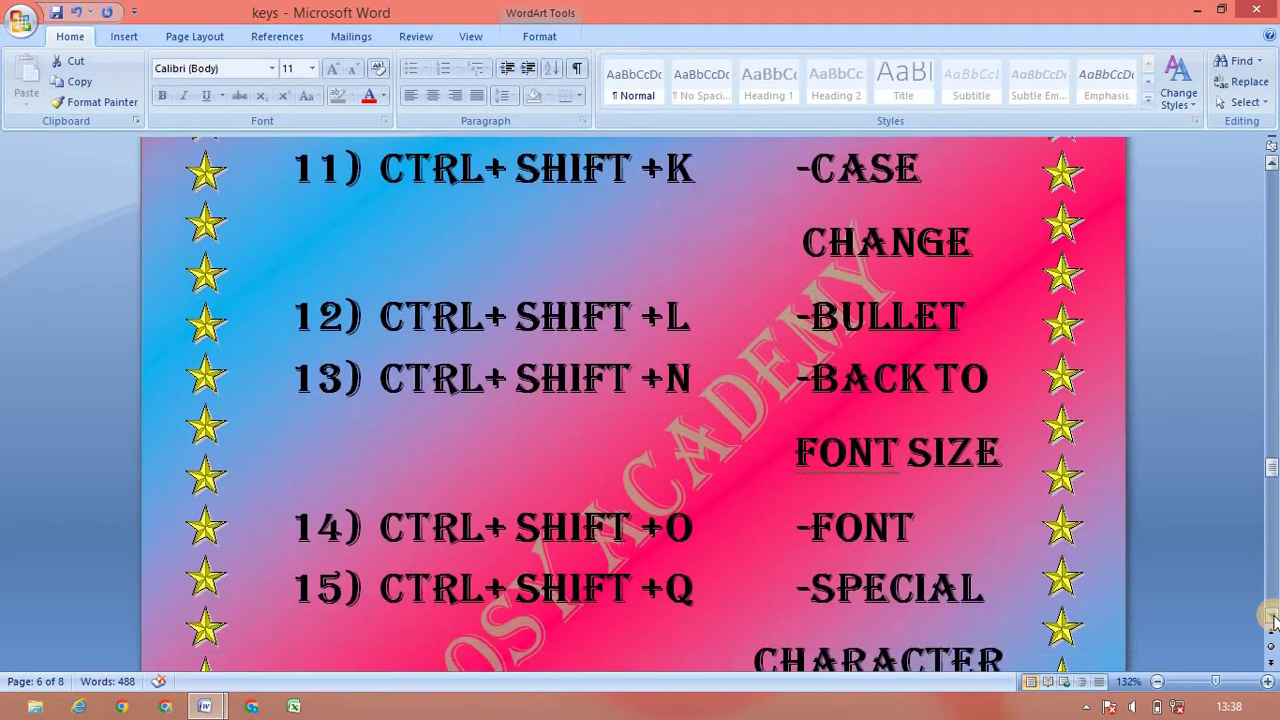
- Select 'coordinate' in Document1 and look up its synonyms
{"action": "key", "text": "alt+Tab"}
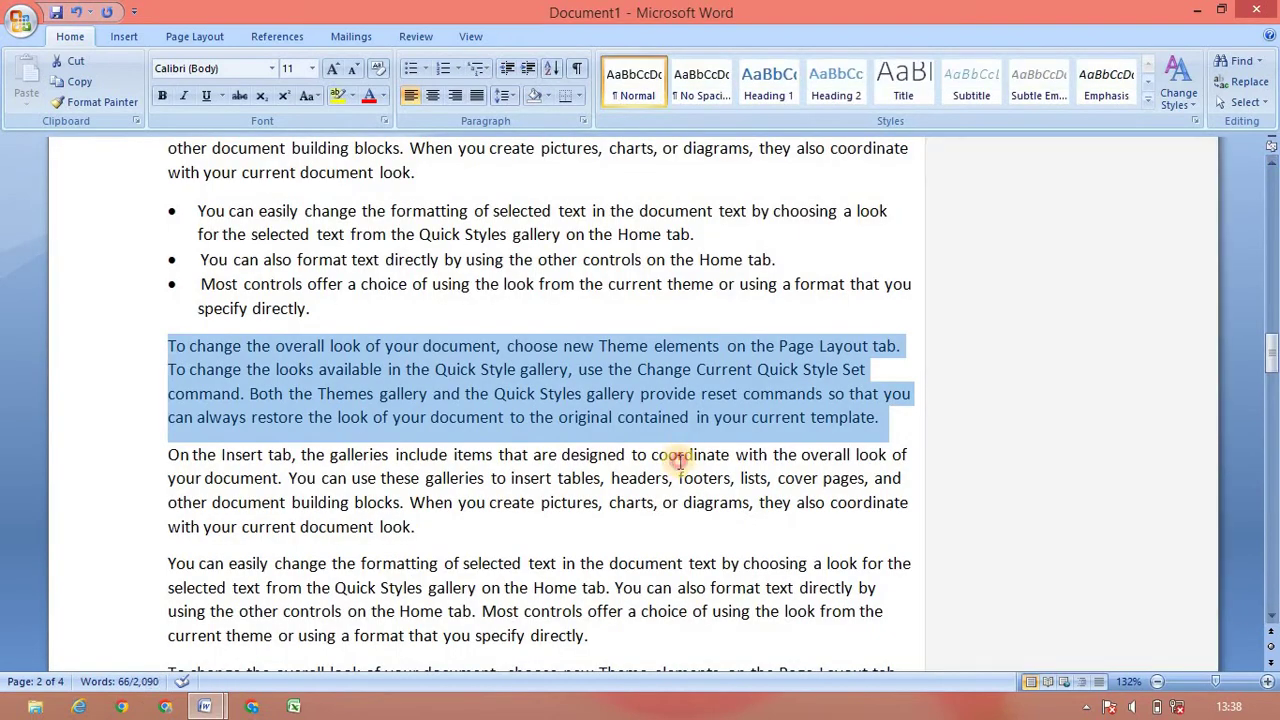
{"action": "double_click", "coordinate": [680, 460]}
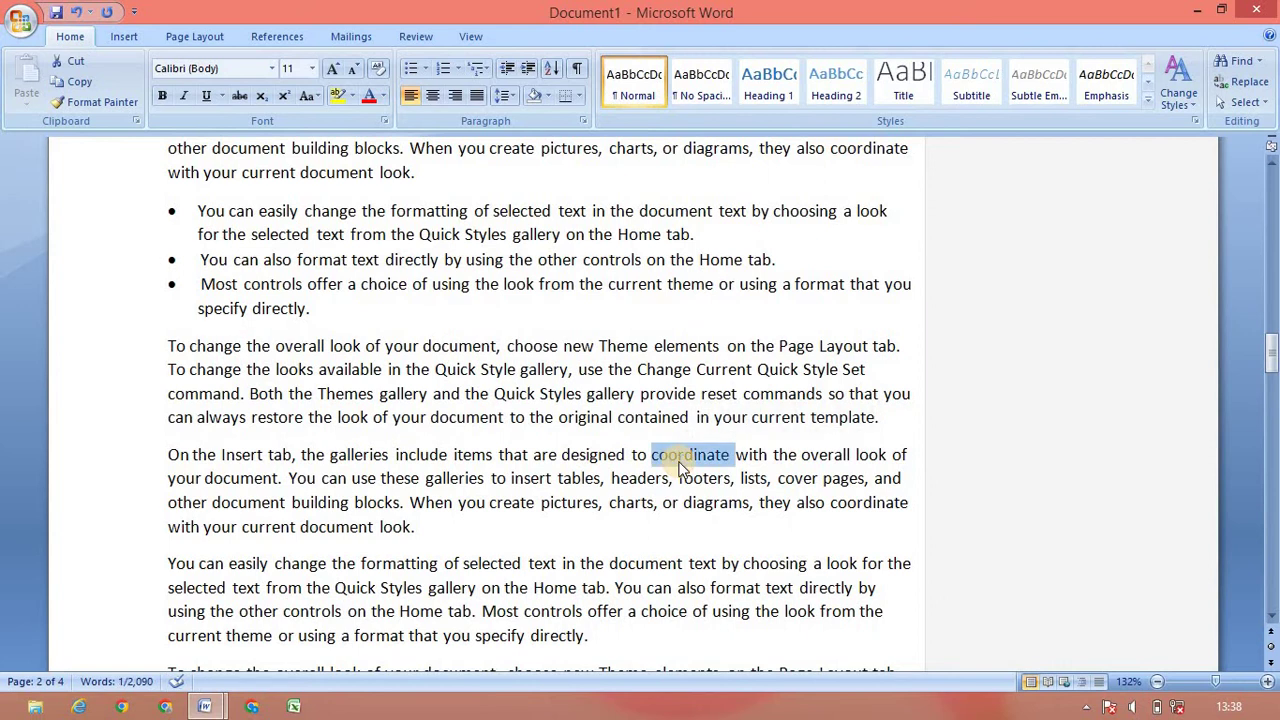
{"action": "left_click", "coordinate": [680, 458], "text": "alt"}
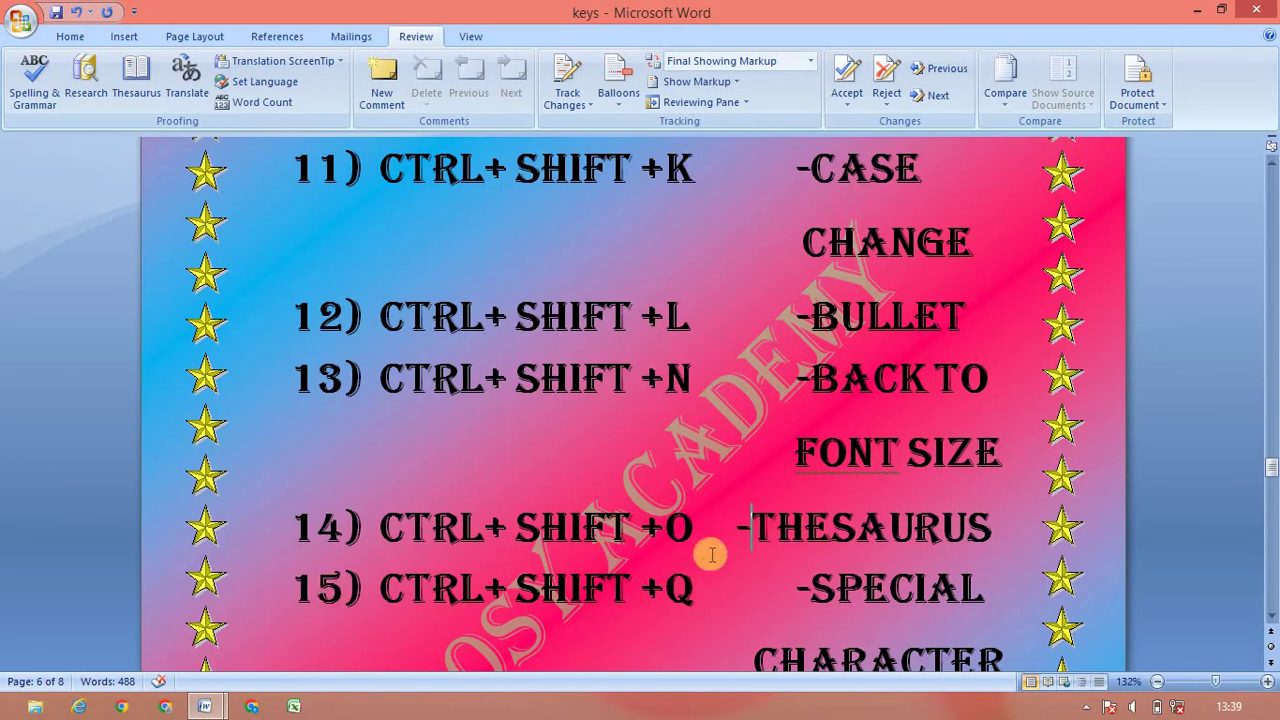
{"action": "key", "text": "alt+Tab"}
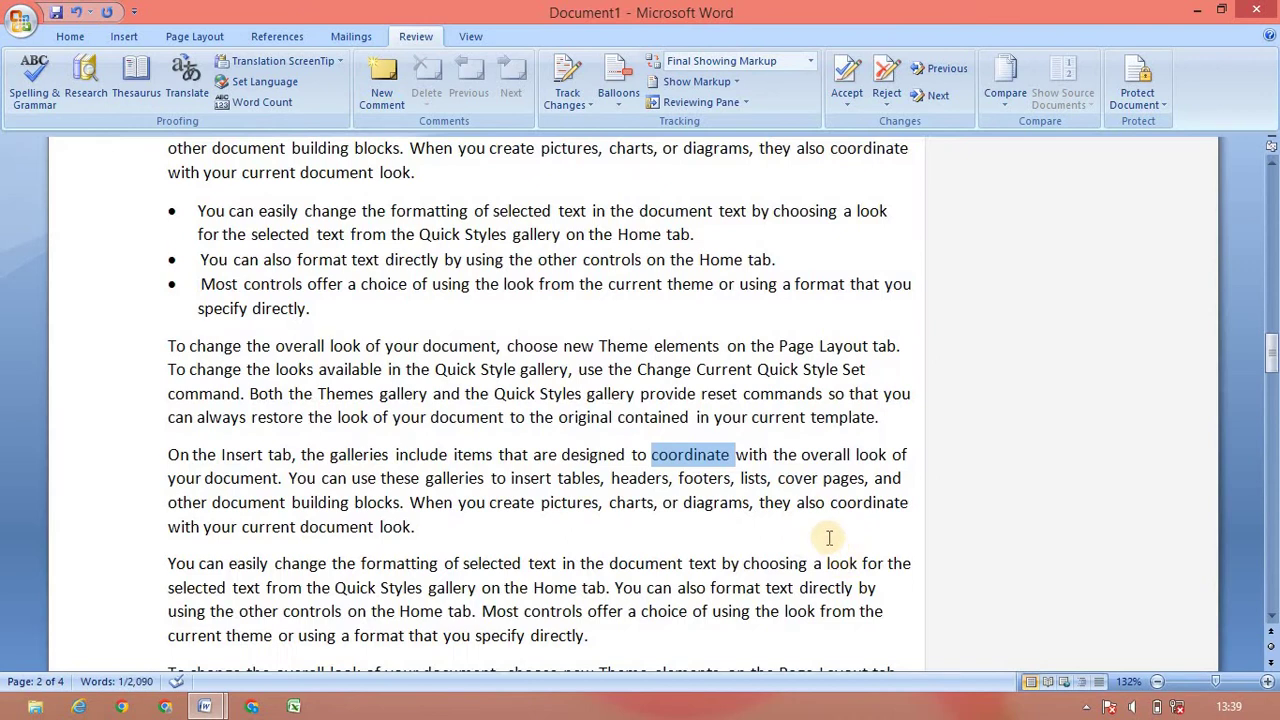
- Show the thesaurus lookup for 'coordinate', then close the lookup pane
{"action": "key", "text": "alt+r"}
{"action": "key", "text": "r"}
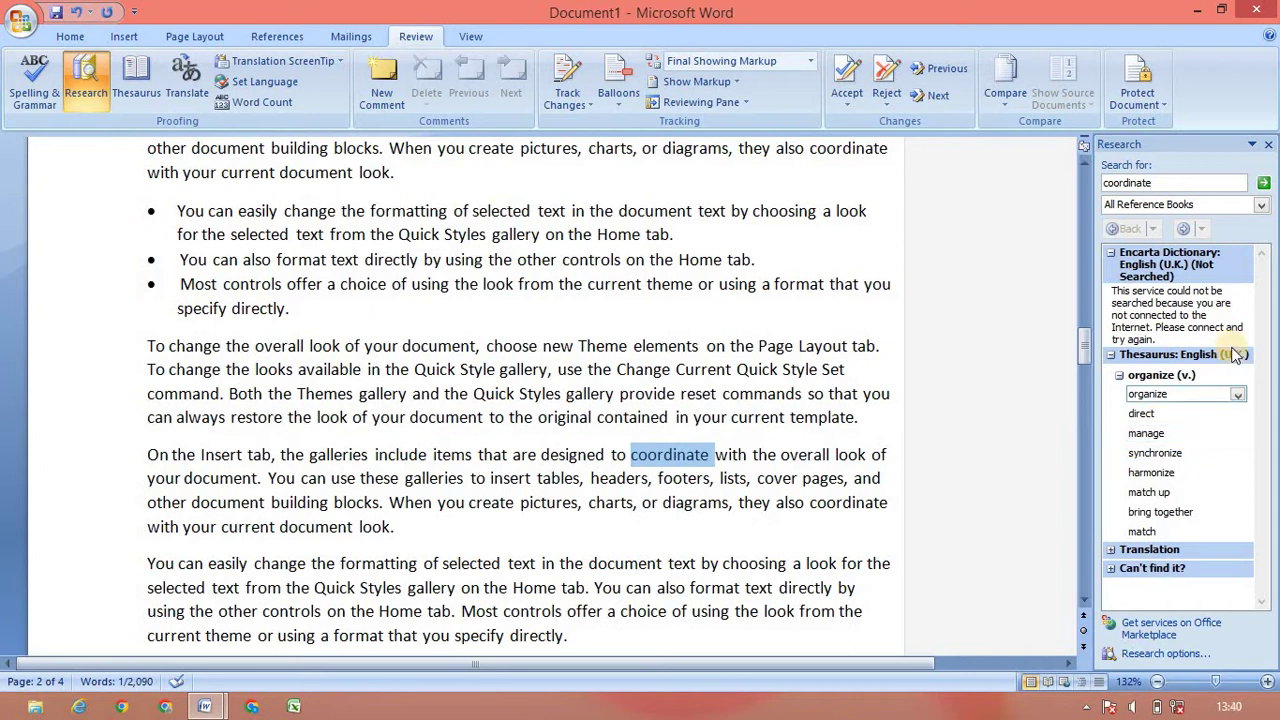
{"action": "left_click", "coordinate": [1269, 144]}
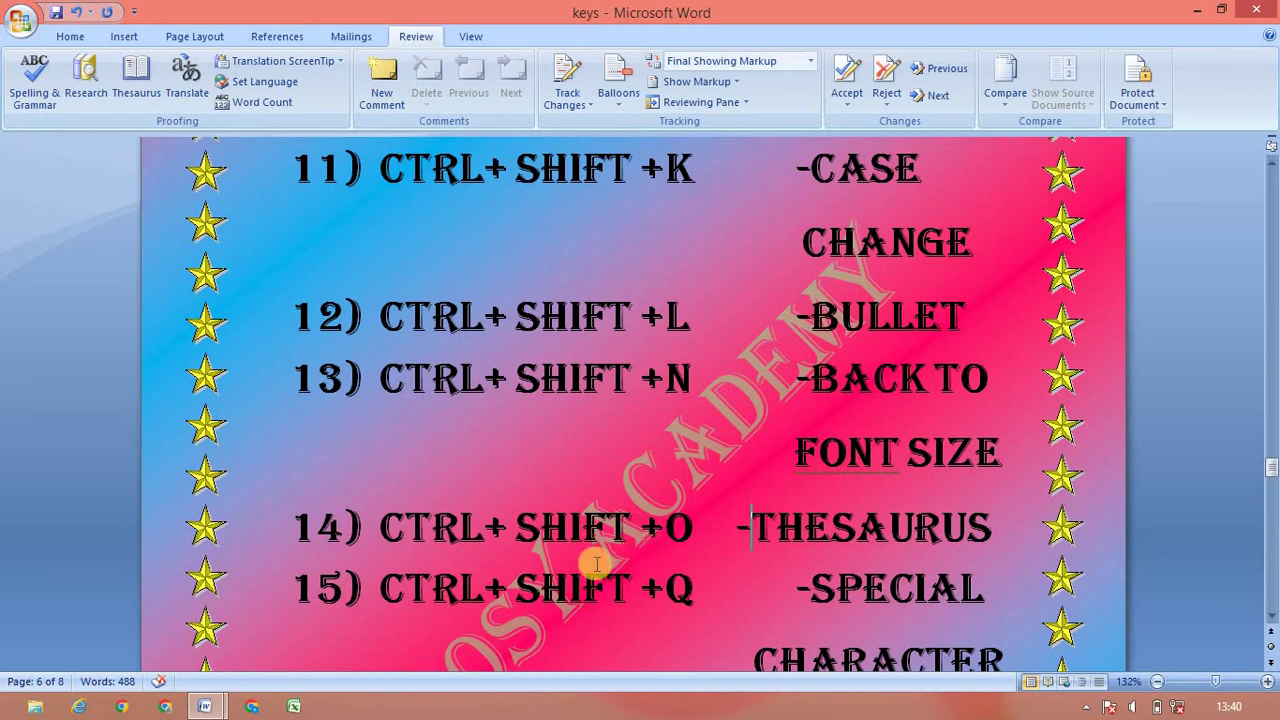
- Turn 'coordinate' into Symbol-font Greek letters with Ctrl+Shift+Q and check the shortcut list
{"action": "scroll", "coordinate": [590, 560], "scroll_direction": "down", "scroll_amount": 5}
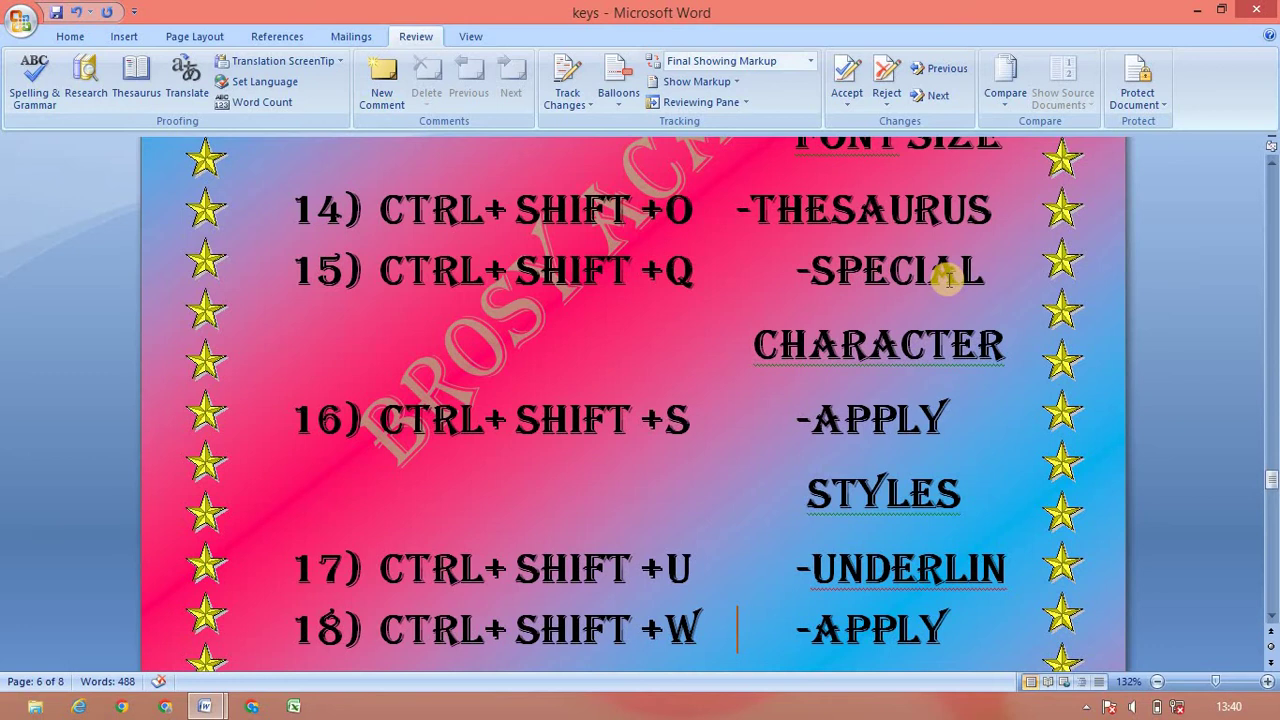
{"action": "key", "text": "alt+Tab"}
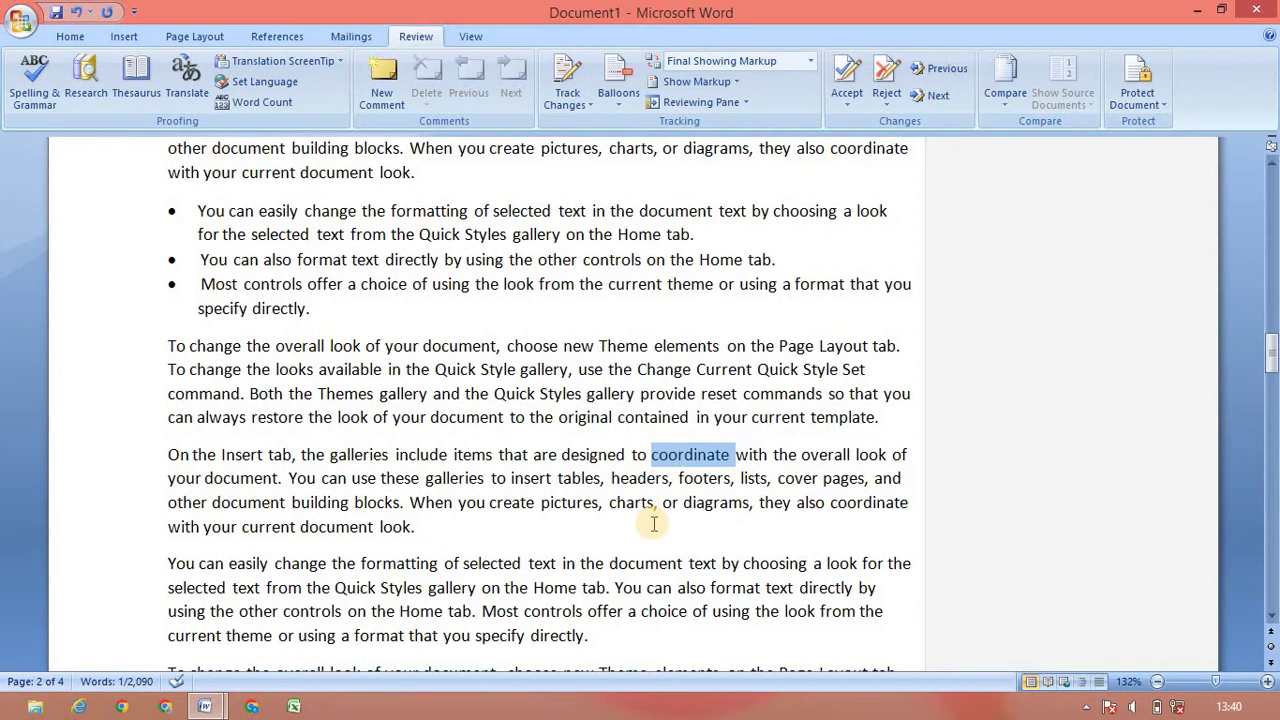
{"action": "key", "text": "ctrl+shift+q"}
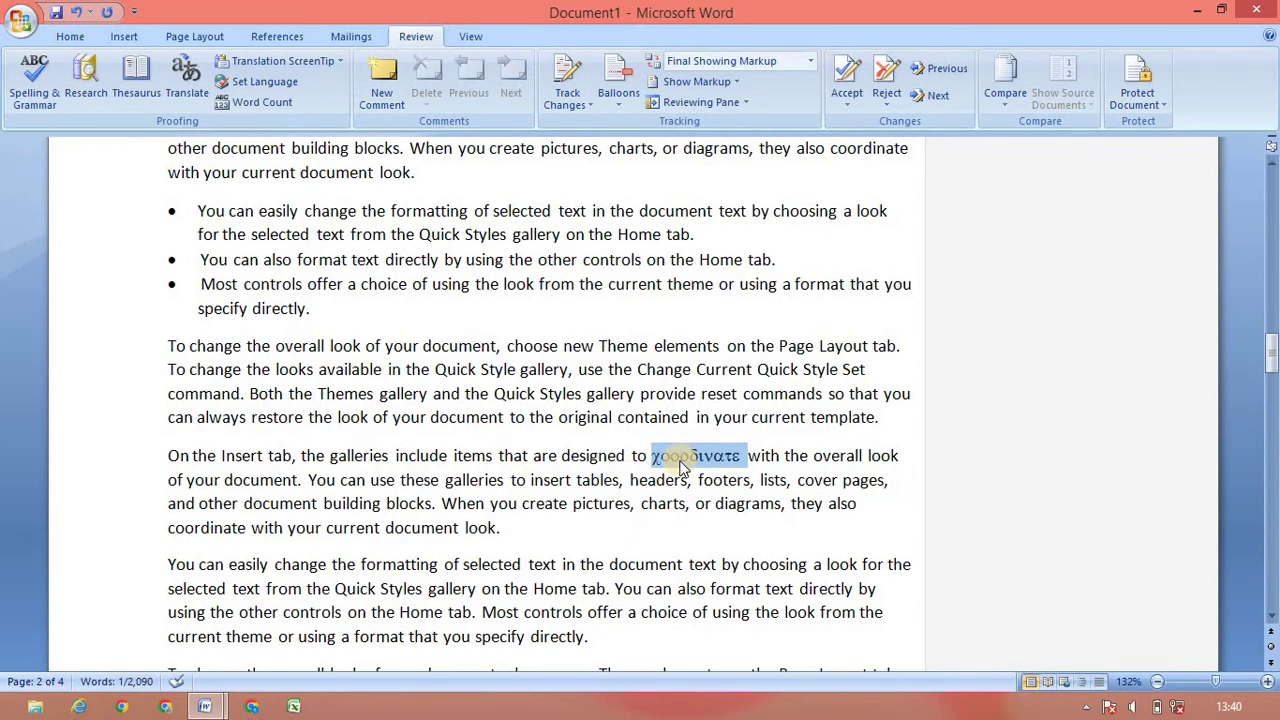
{"action": "key", "text": "alt+Tab"}
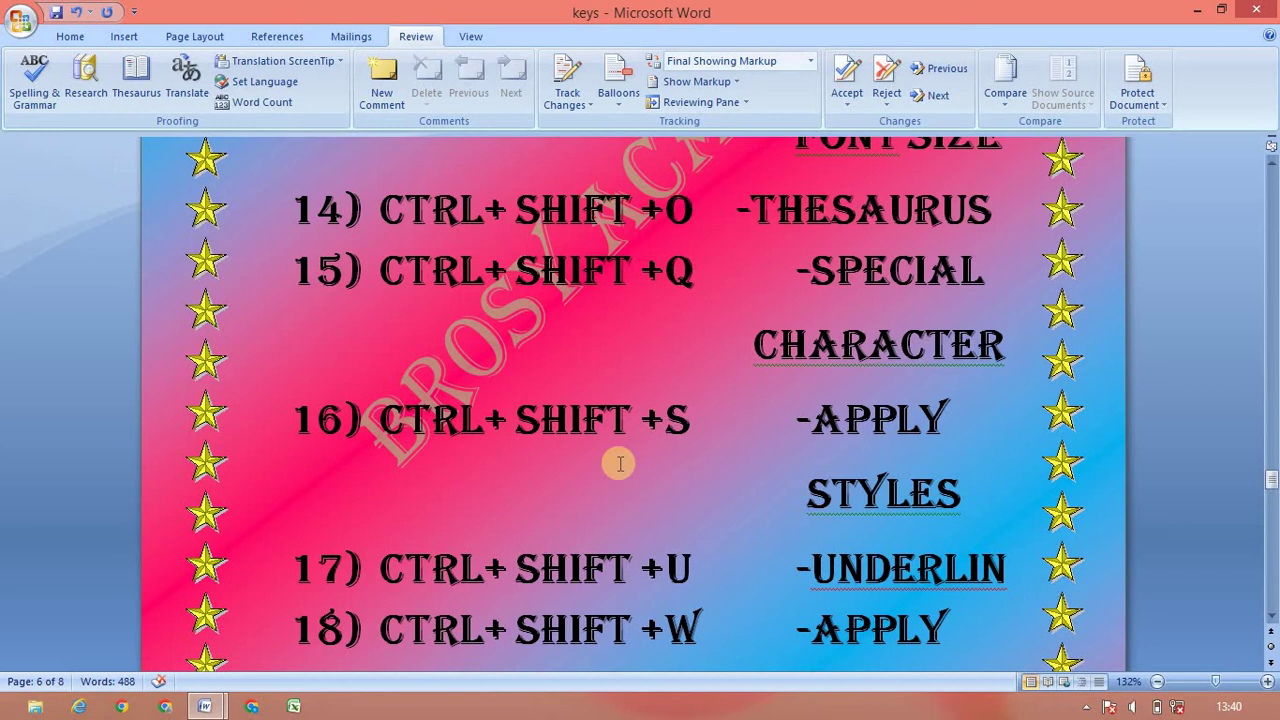
- Return 'coordinate' to normal letters and select the word 'include'
{"action": "key", "text": "alt+Tab"}
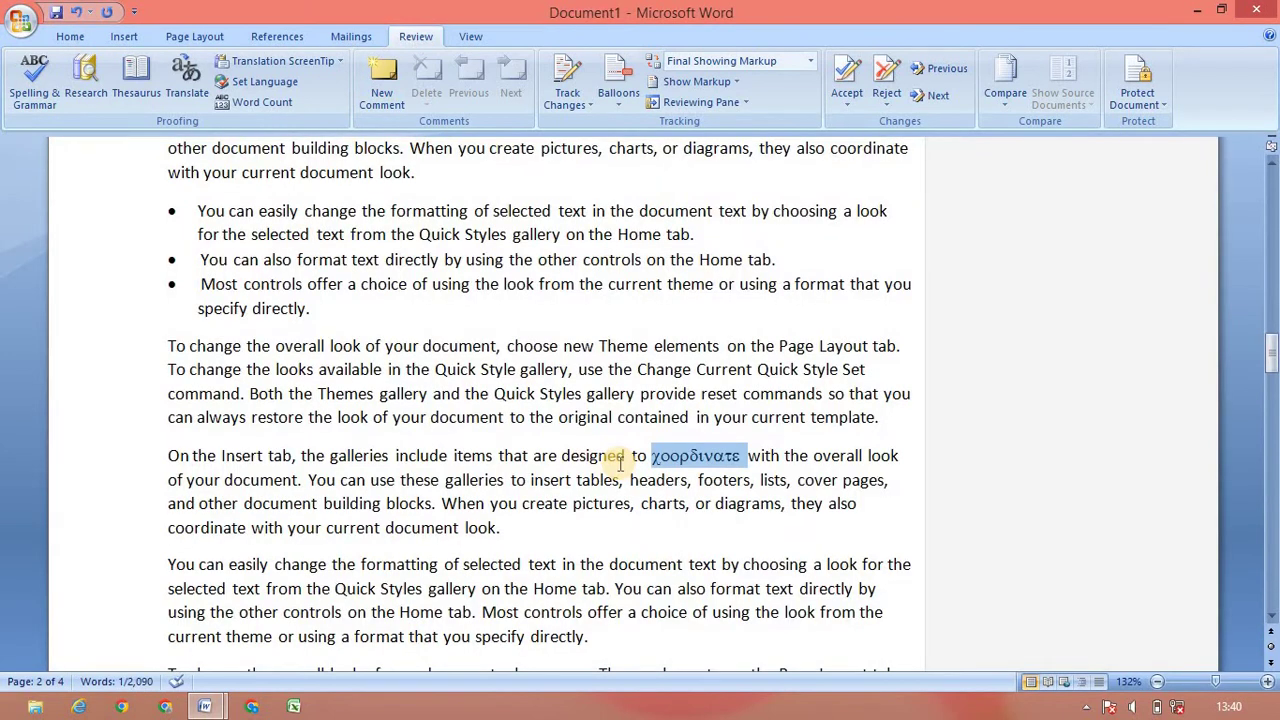
{"action": "key", "text": "shift+Pause"}
{"action": "double_click", "coordinate": [420, 455]}
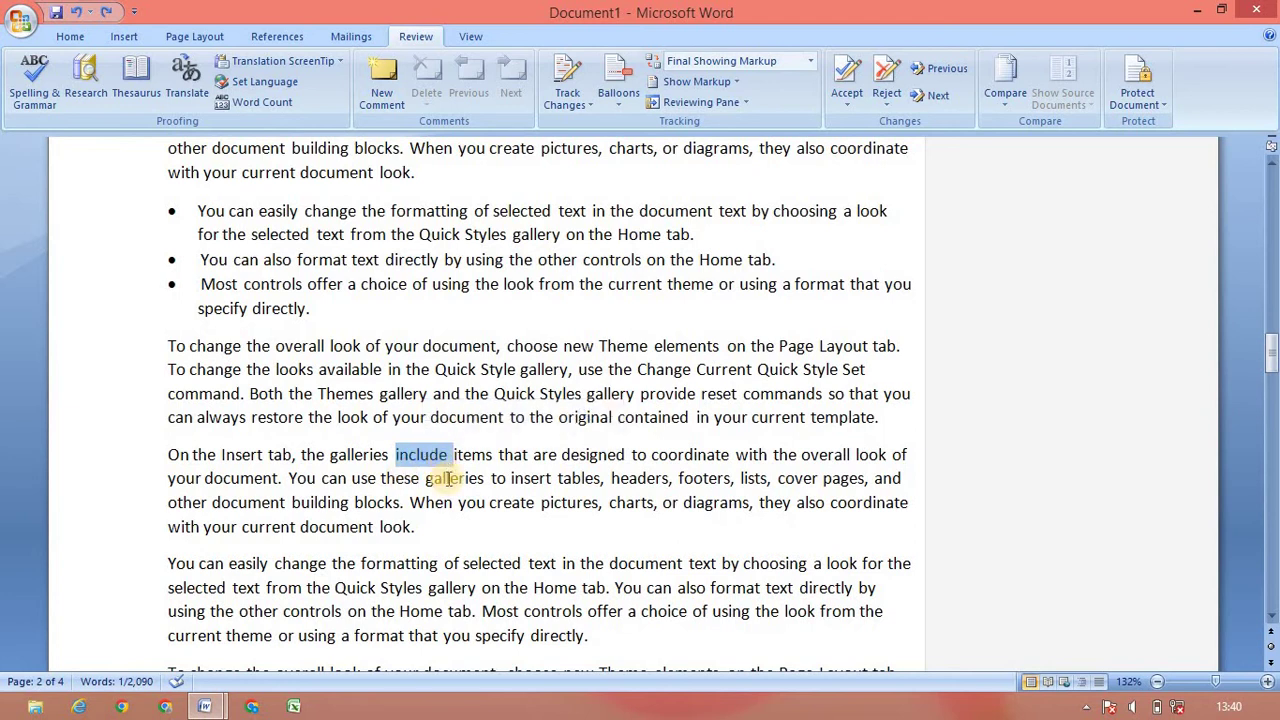
- Open the Apply Styles pane, browse its Style Name list, then close the pane
{"action": "key", "text": "ctrl+shift+s"}
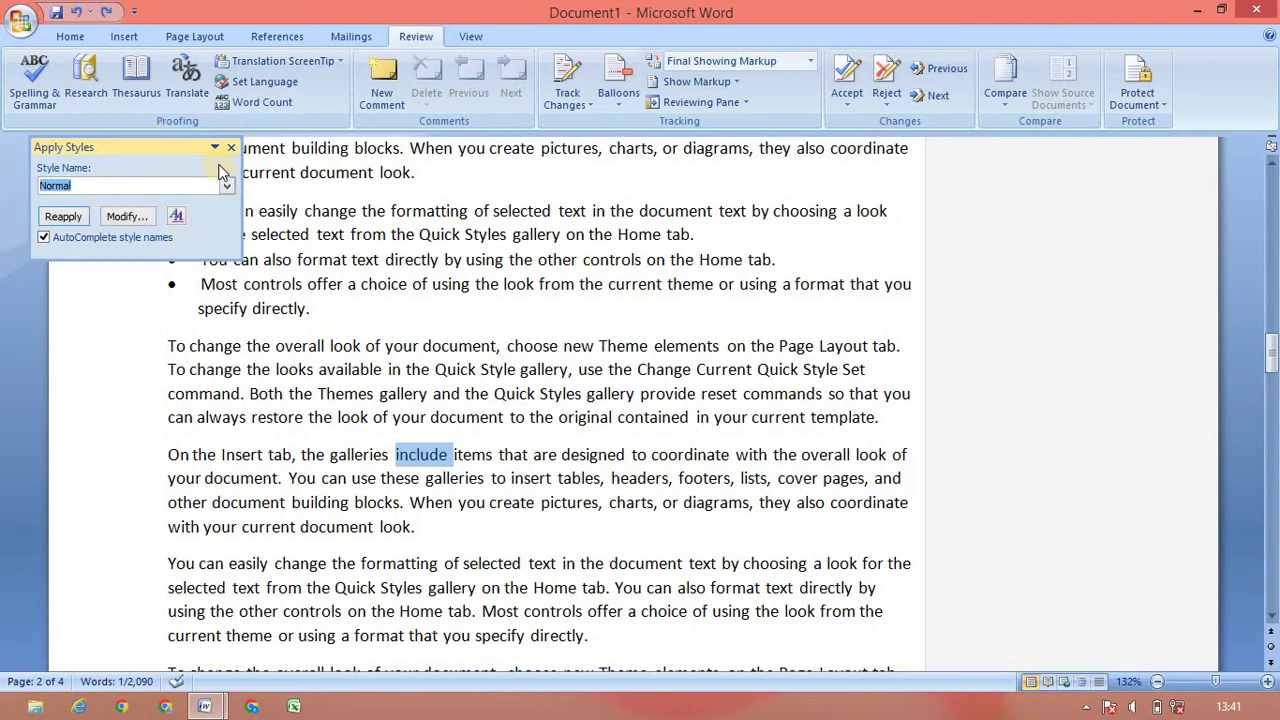
{"action": "left_click", "coordinate": [72, 37]}
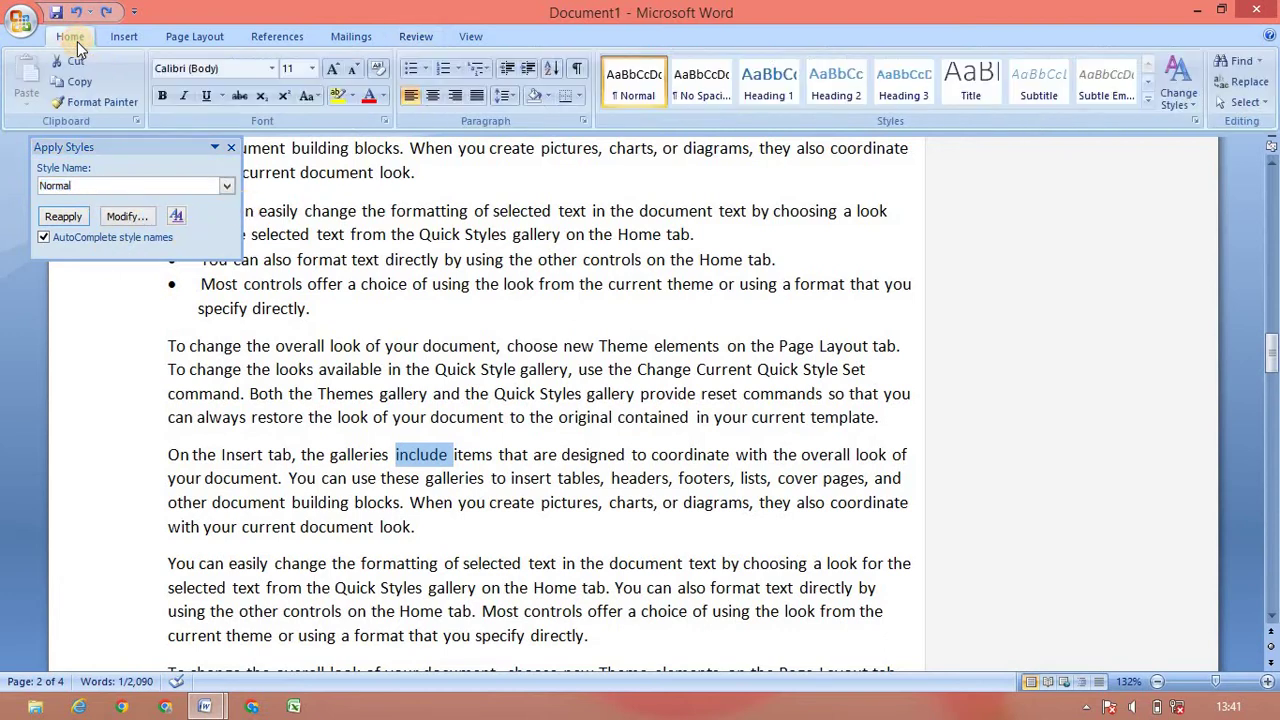
{"action": "left_click", "coordinate": [226, 186]}
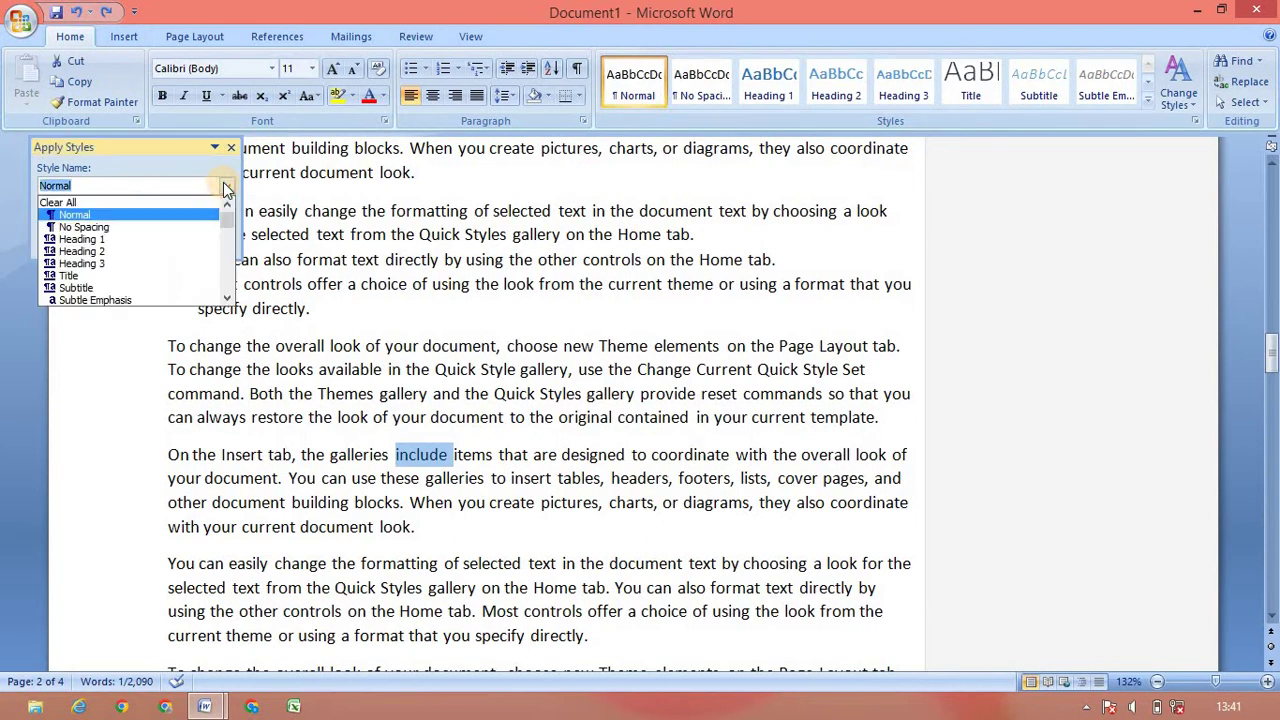
{"action": "scroll", "coordinate": [234, 268], "scroll_direction": "down", "scroll_amount": 3}
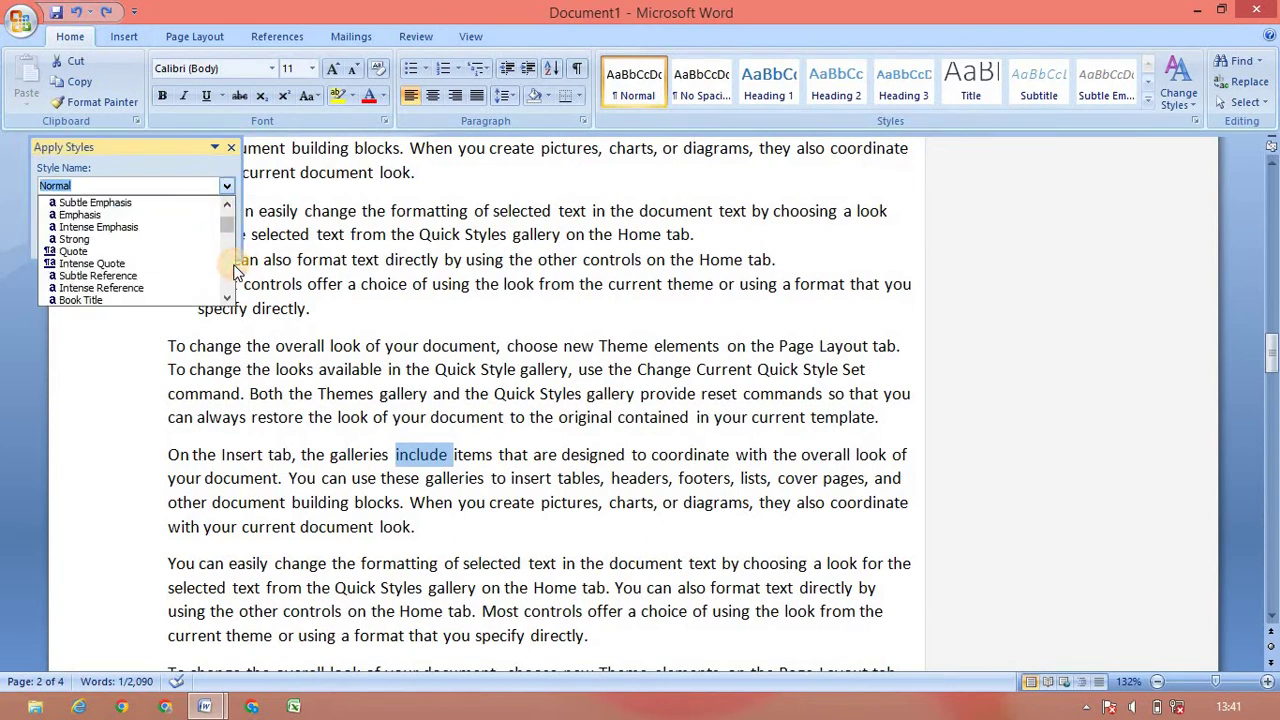
{"action": "scroll", "coordinate": [232, 272], "scroll_direction": "down", "scroll_amount": 5}
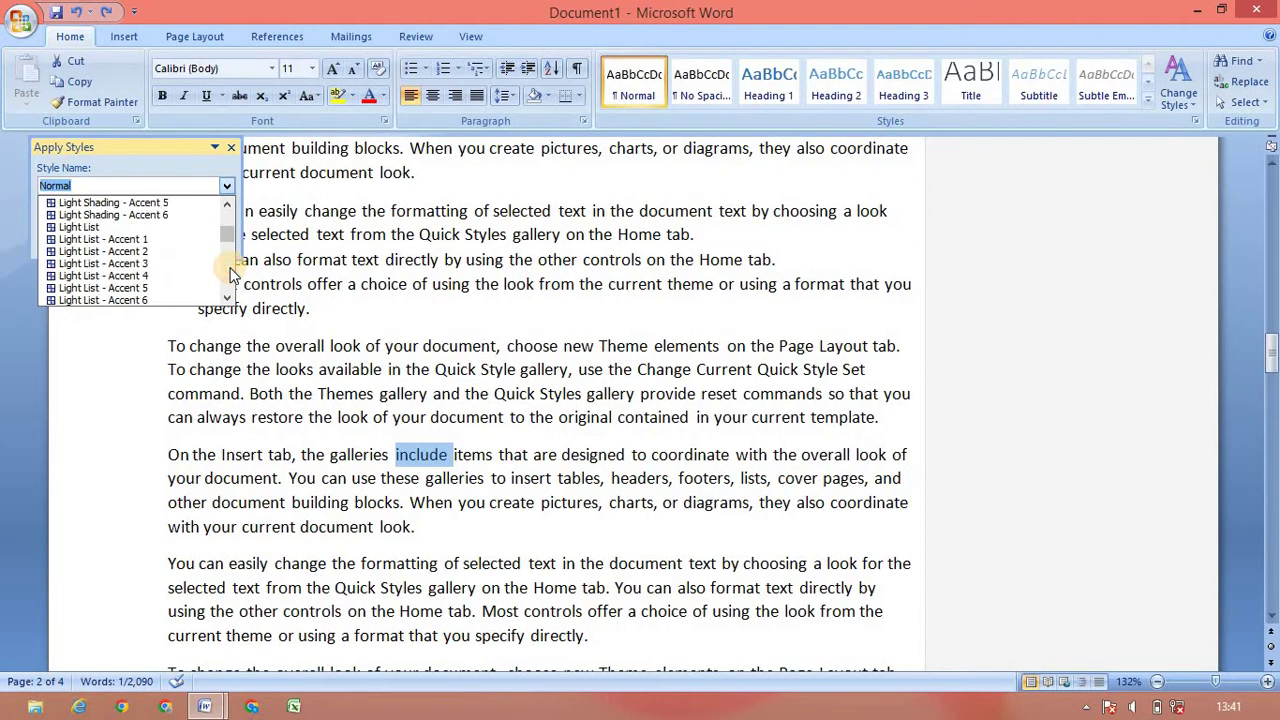
{"action": "left_click", "coordinate": [508, 562]}
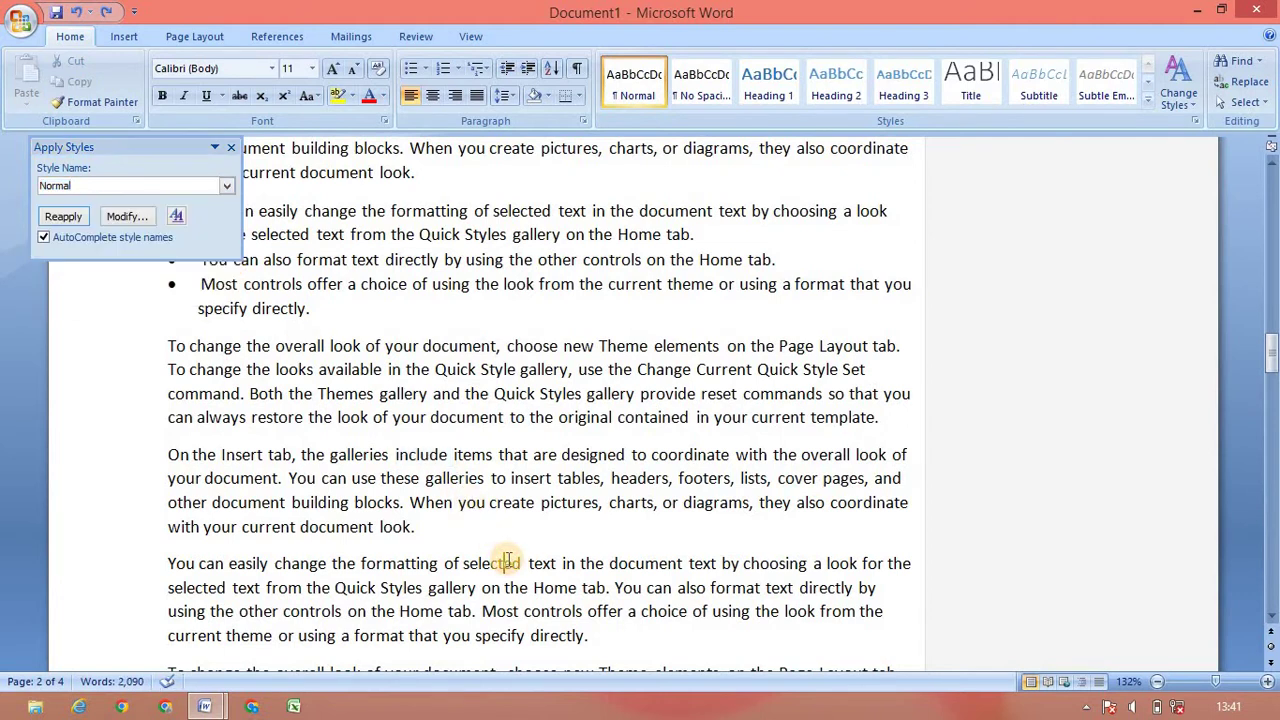
{"action": "left_click", "coordinate": [232, 147]}
{"action": "key", "text": "alt+Tab"}
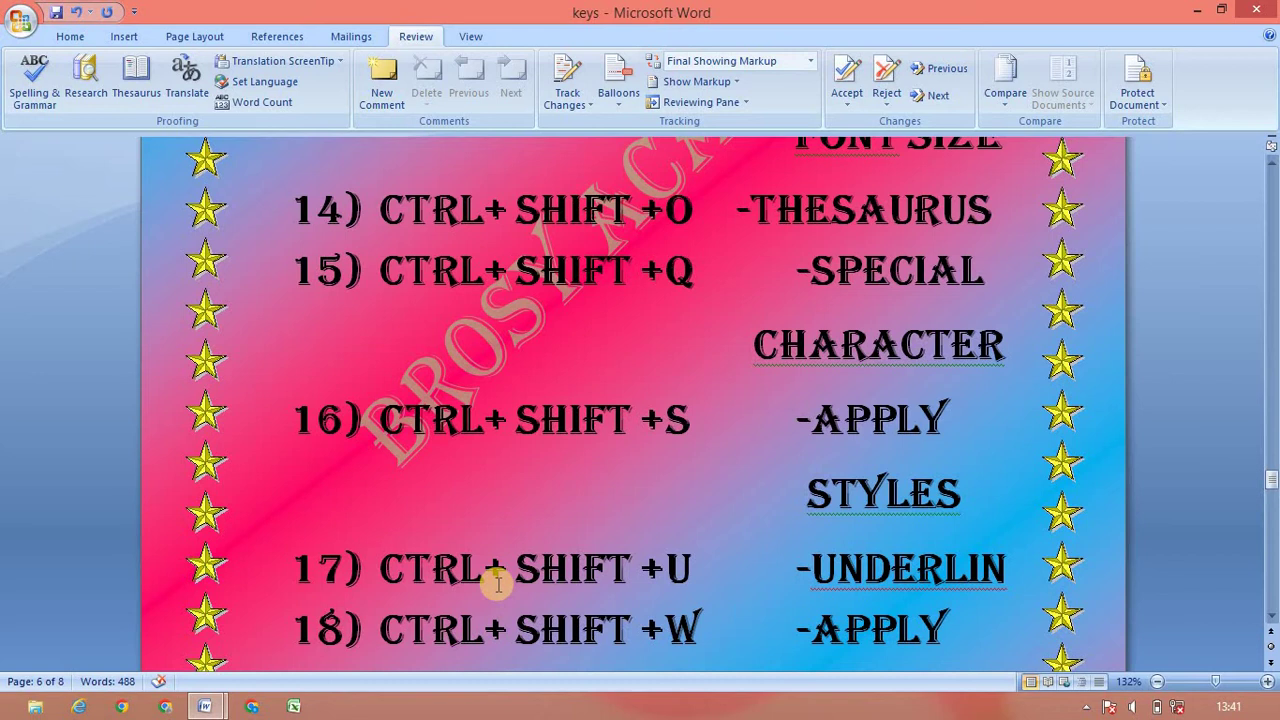
- Underline the word 'coordinate' in Document1's Insert-tab paragraph
{"action": "key", "text": "alt+Tab"}
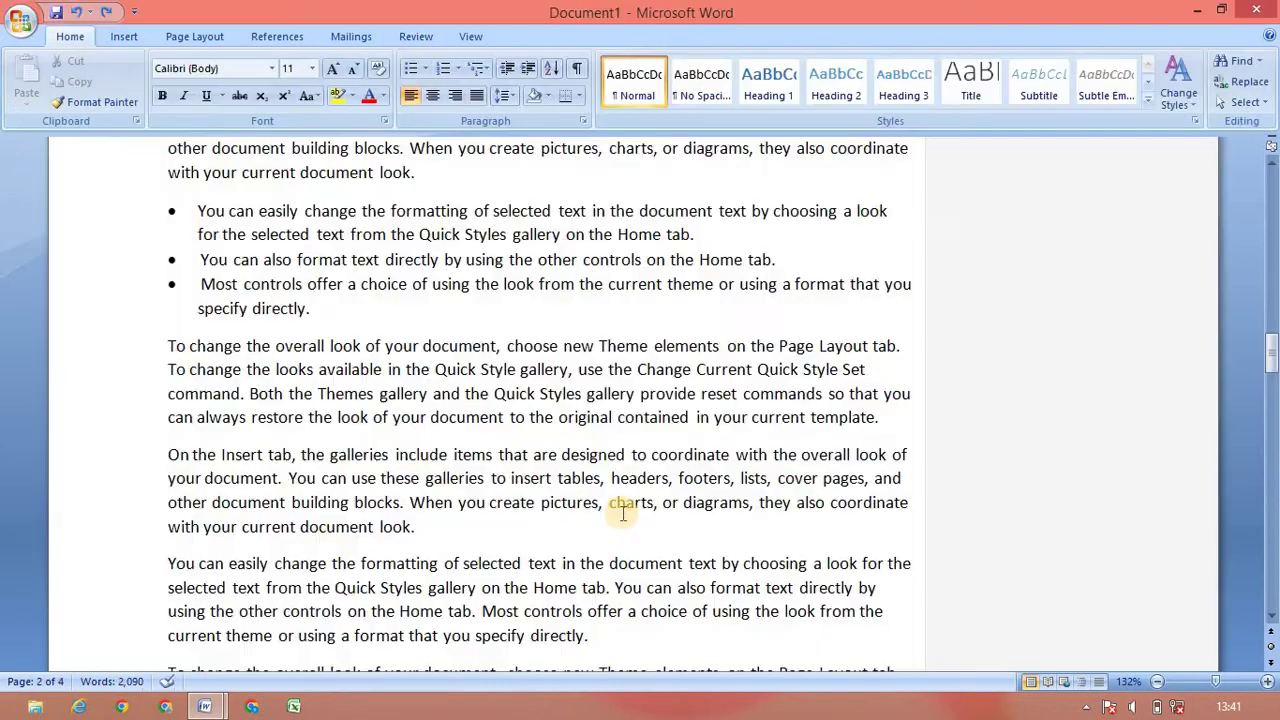
{"action": "double_click", "coordinate": [680, 453]}
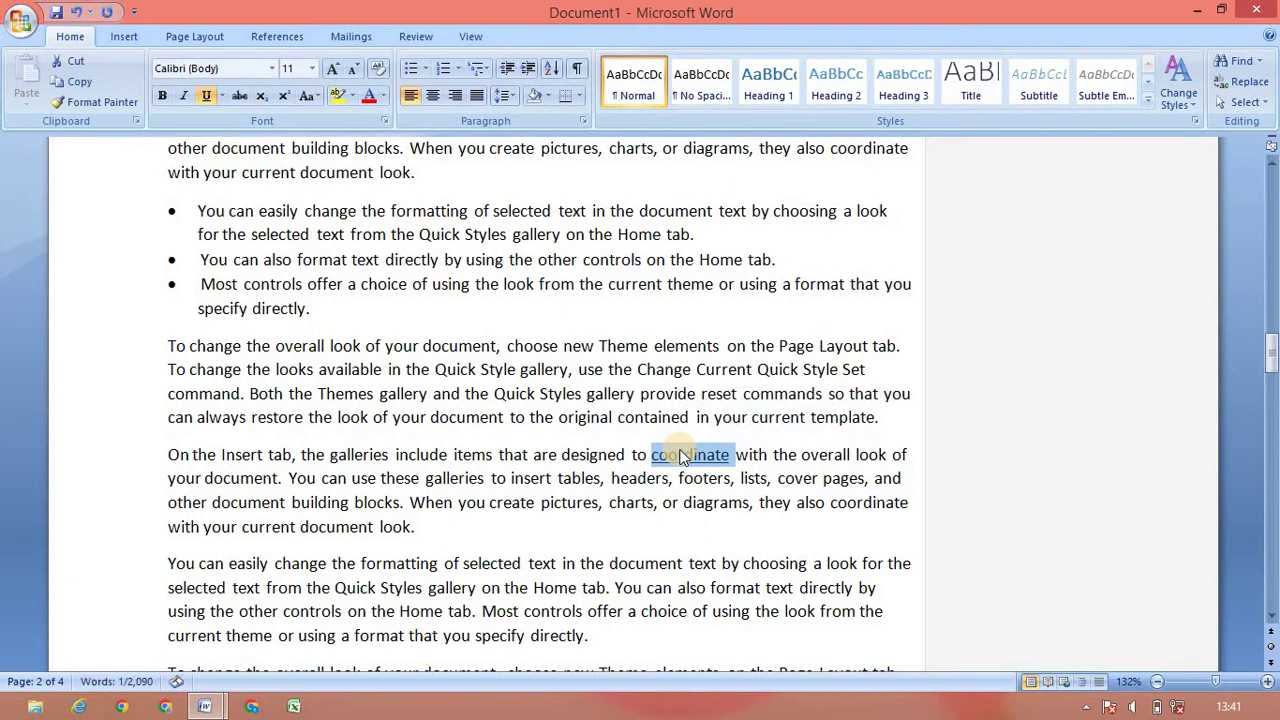
{"action": "key", "text": "ctrl+u"}
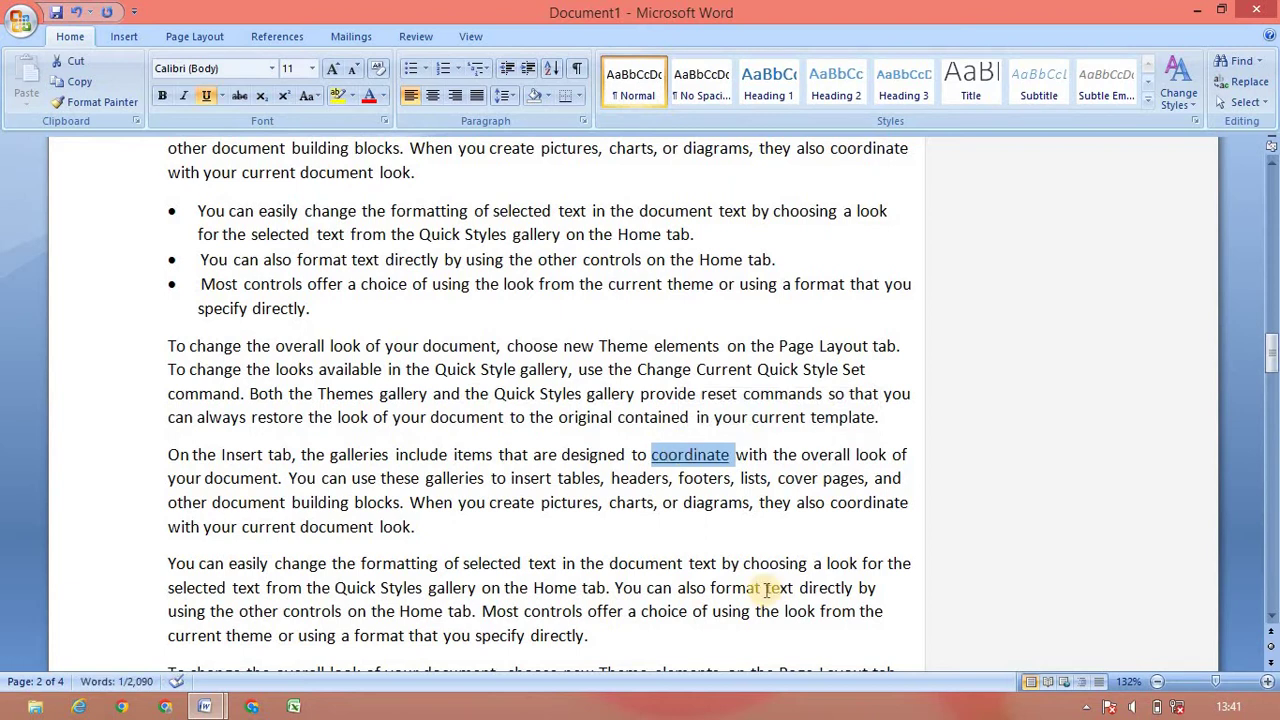
- Return to the keys list and scroll down toward entry 18, Apply Underline Word
{"action": "key", "text": "alt+Tab"}
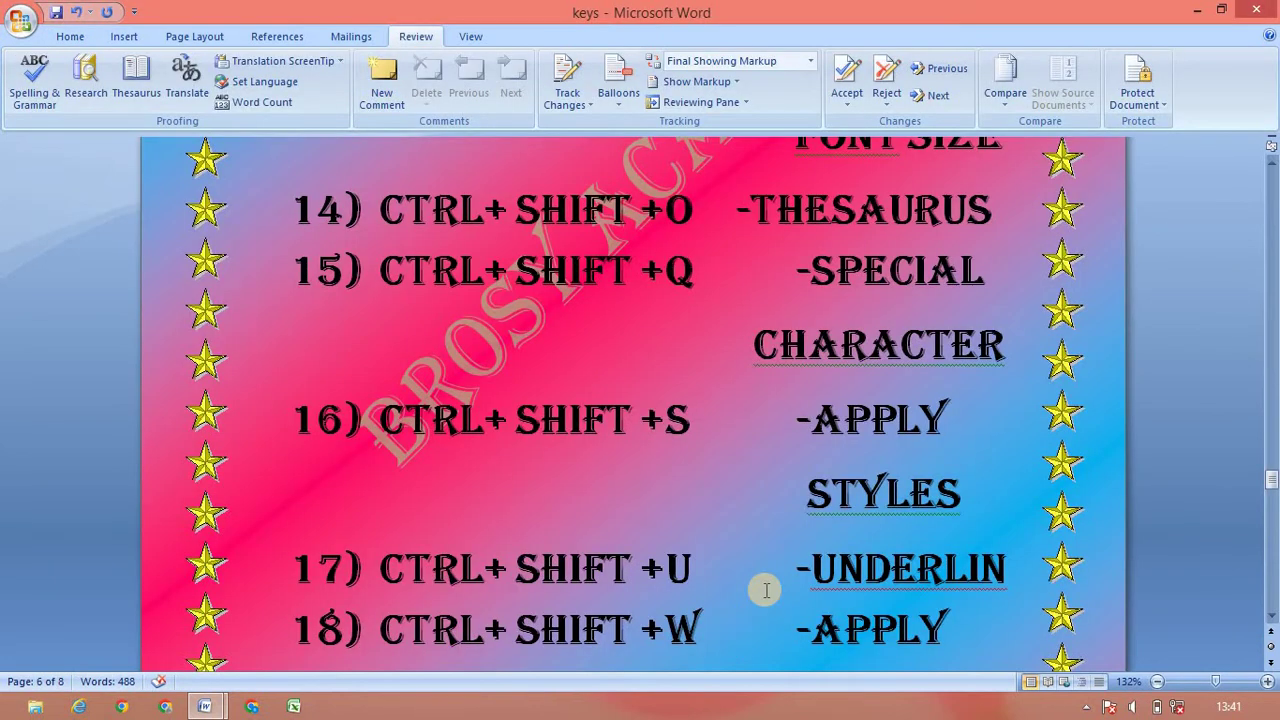
{"action": "left_click", "coordinate": [1270, 616]}
{"action": "left_click", "coordinate": [1270, 616]}
{"action": "left_click", "coordinate": [1270, 616]}
- Scroll the list to show entry 18 in full and select the word 'document' in Document1
{"action": "left_click", "coordinate": [1270, 616]}
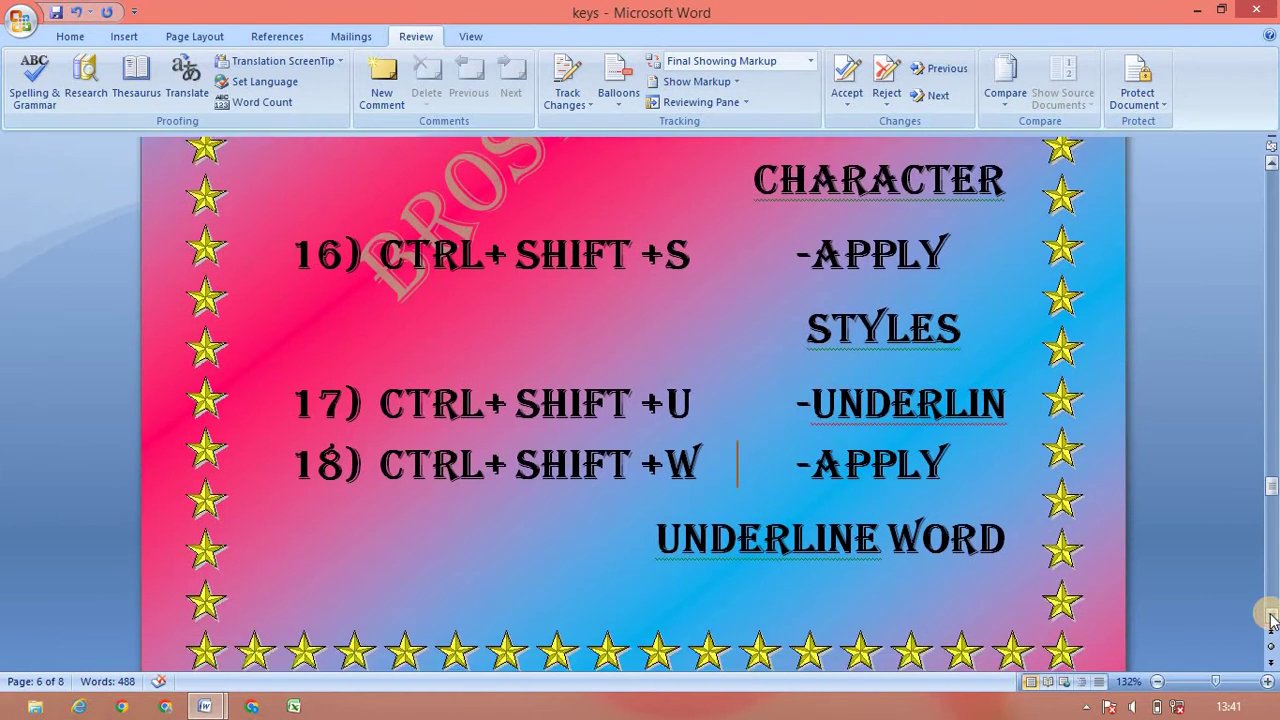
{"action": "key", "text": "alt+Tab"}
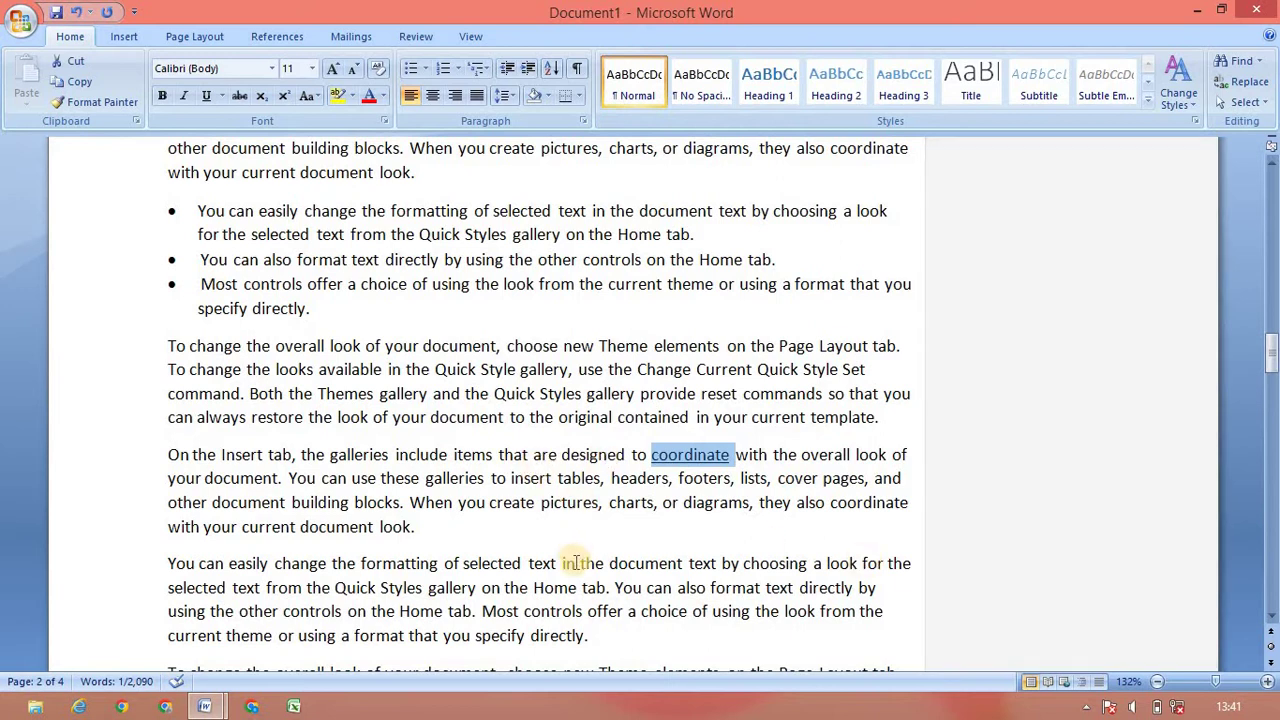
{"action": "double_click", "coordinate": [618, 563]}
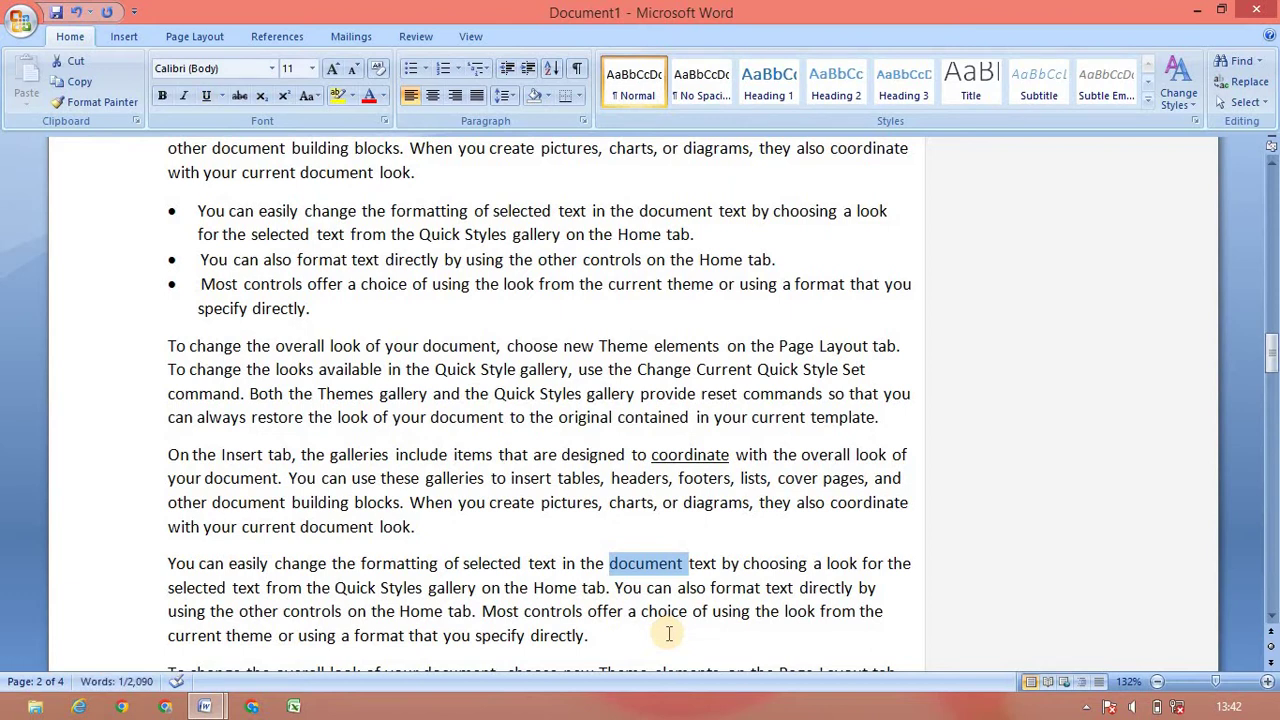
{"action": "key", "text": "alt+Tab"}
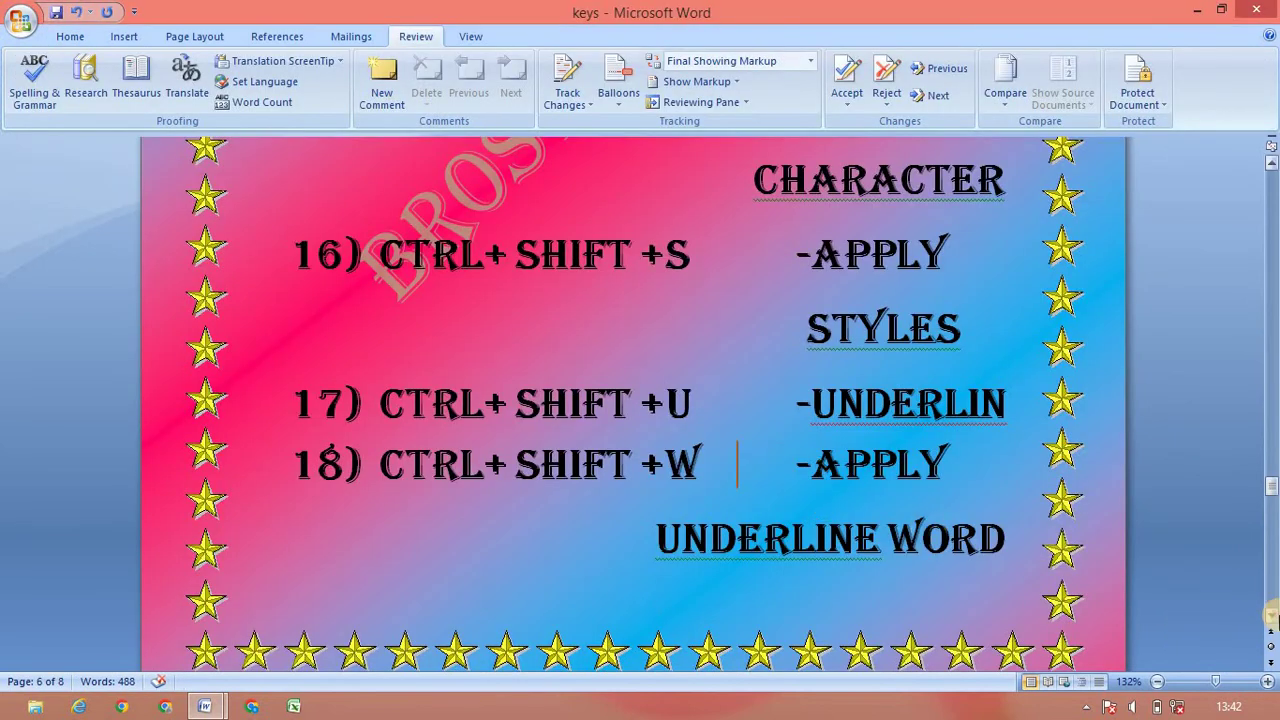
- Scroll the shortcut list to page 7, and place the caret at the end of Document1's second bullet
{"action": "left_click", "coordinate": [1272, 615]}
{"action": "left_click_drag", "start_coordinate": [1272, 615], "coordinate": [1272, 615]}
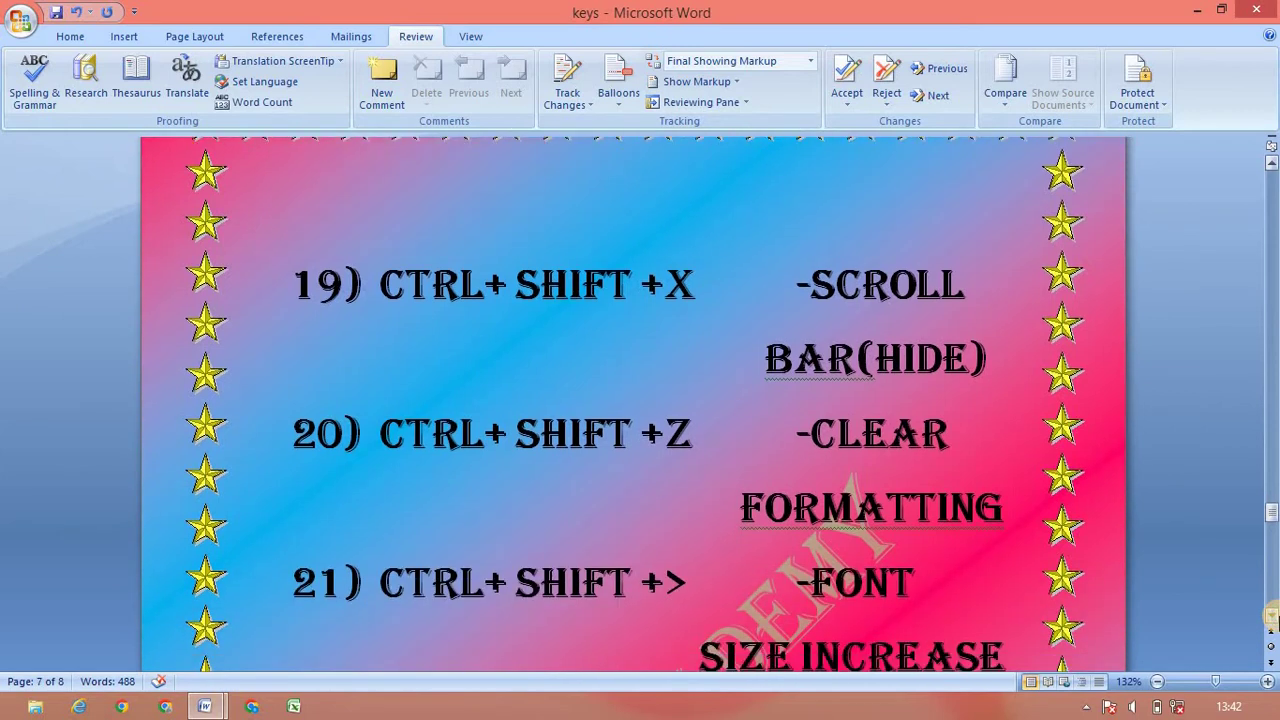
{"action": "key", "text": "alt+Tab"}
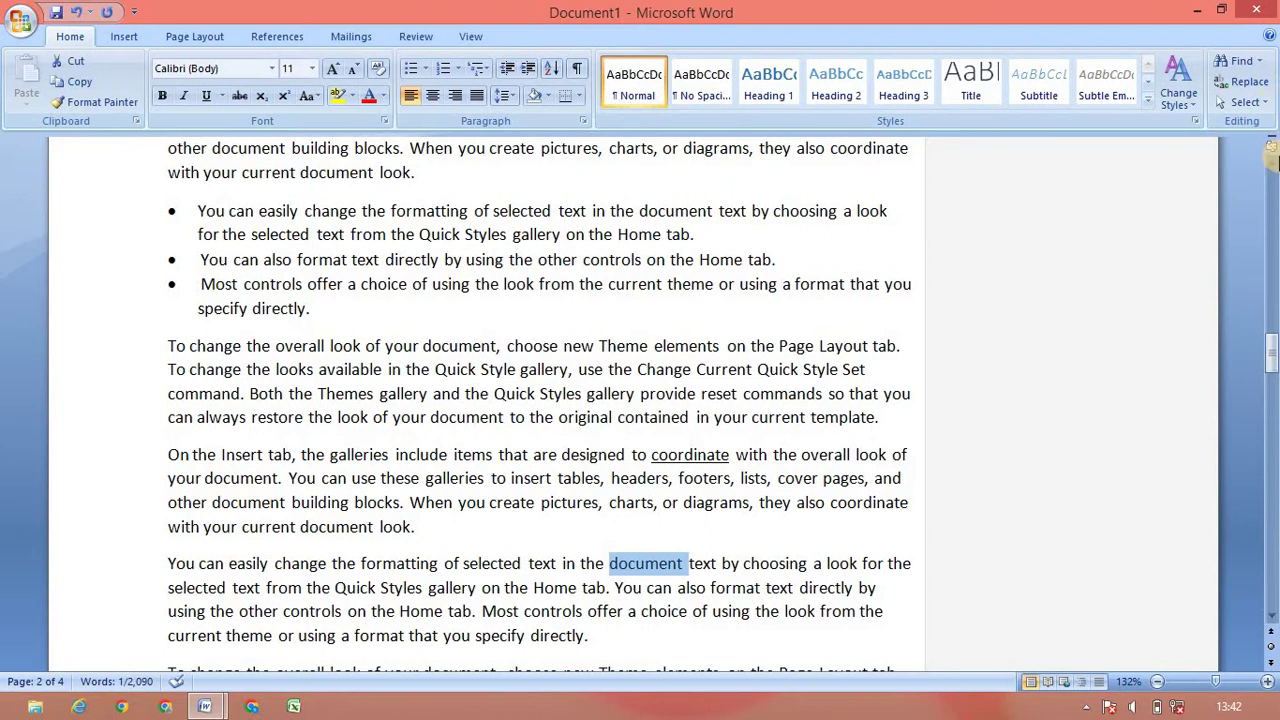
{"action": "left_click", "coordinate": [1088, 325]}
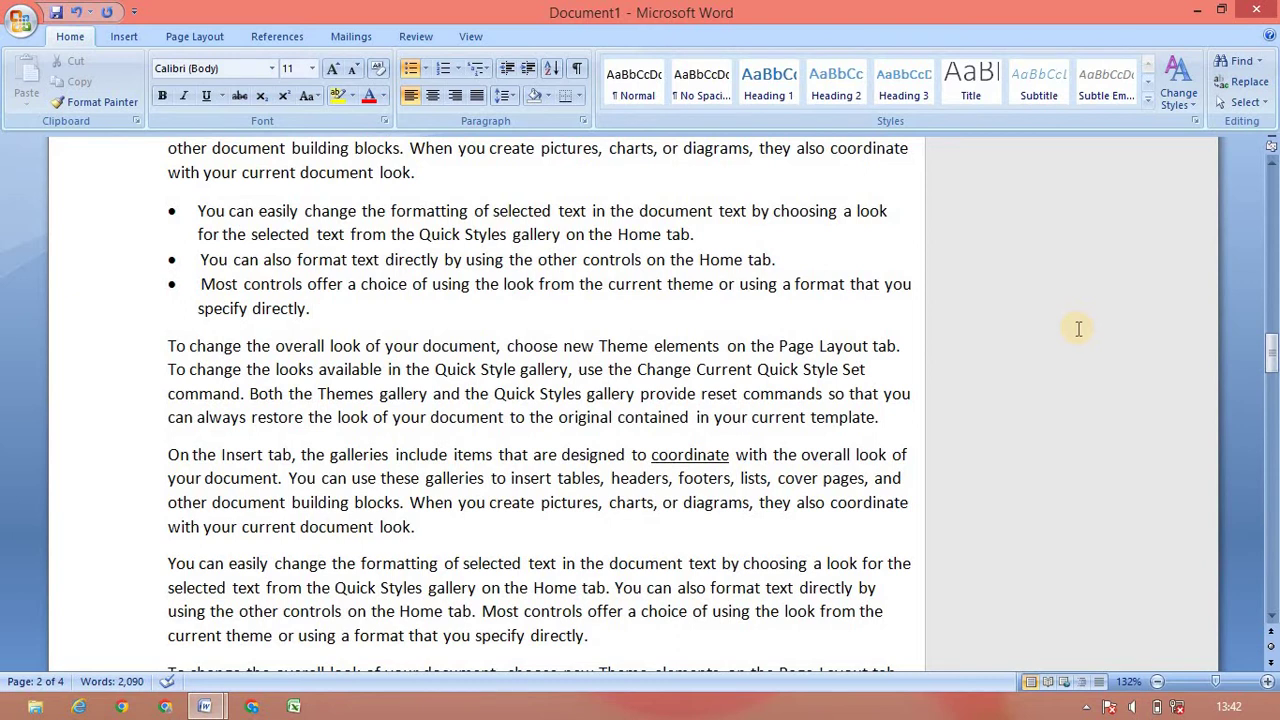
{"action": "left_click", "coordinate": [810, 259]}
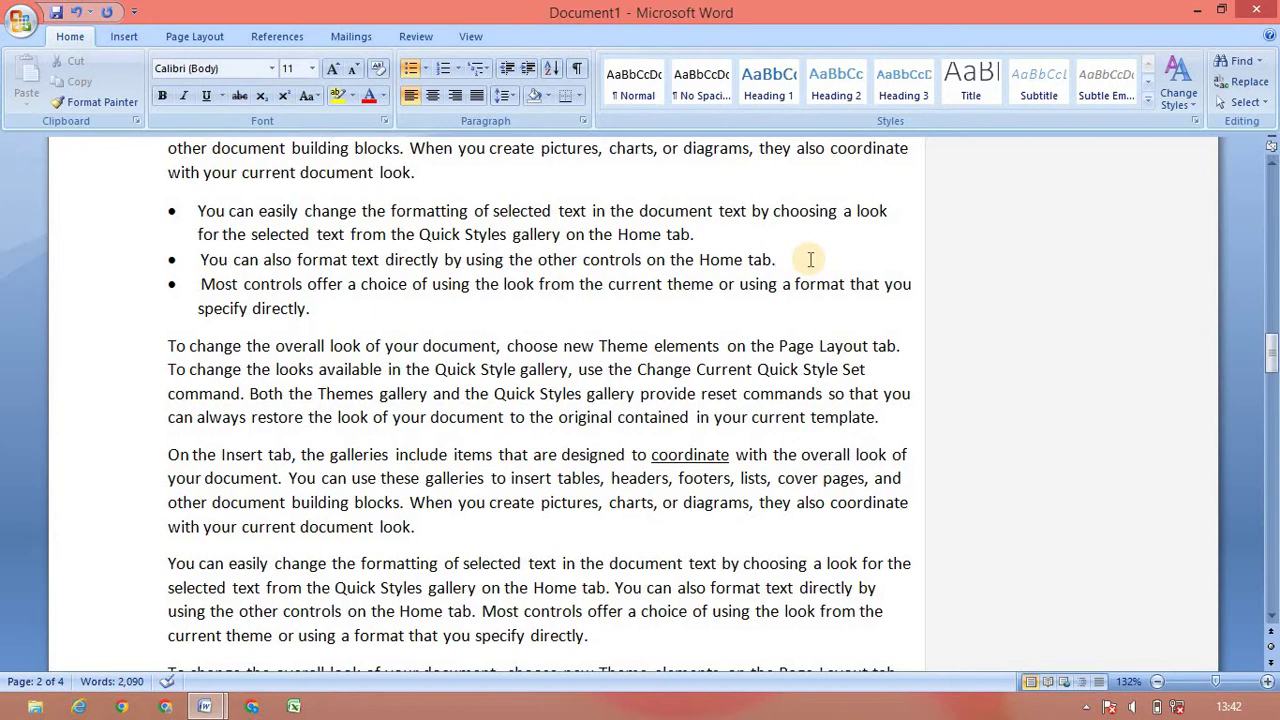
{"action": "key", "text": "alt+Tab"}
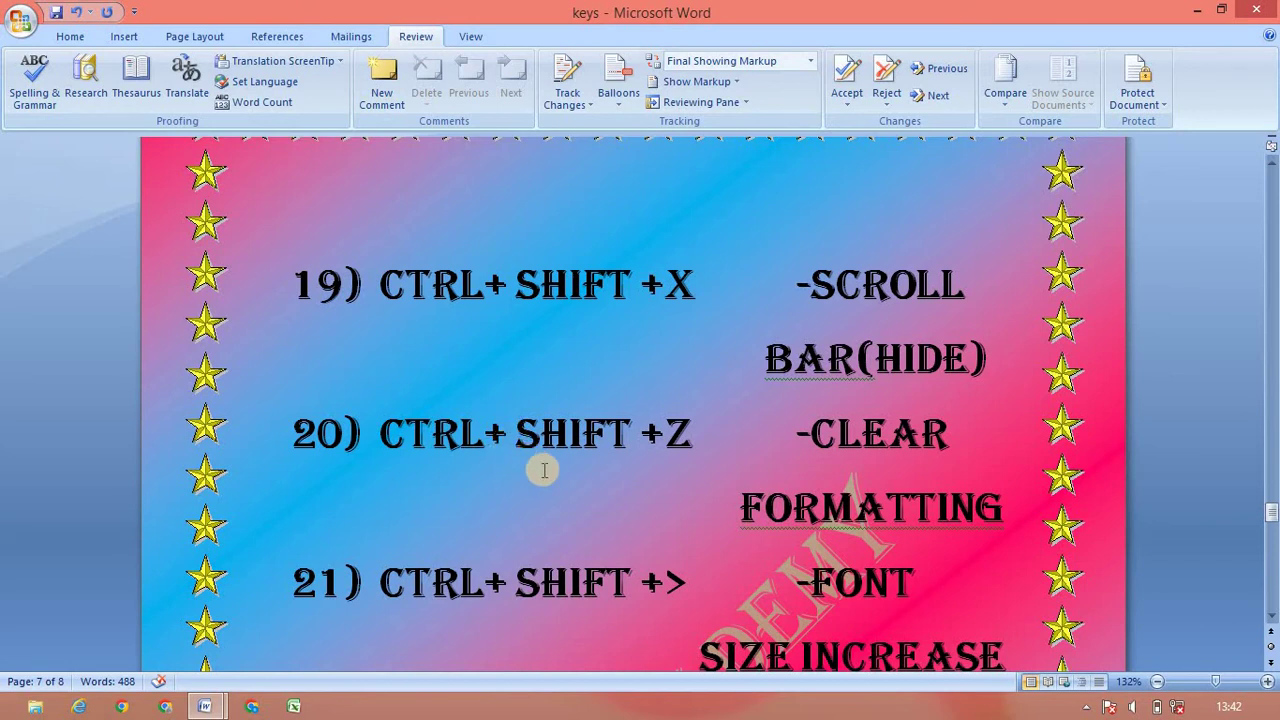
- Close the stray Page Setup dialog and reset the Insert-tab paragraph to plain Calibri
{"action": "key", "text": "alt+Tab"}
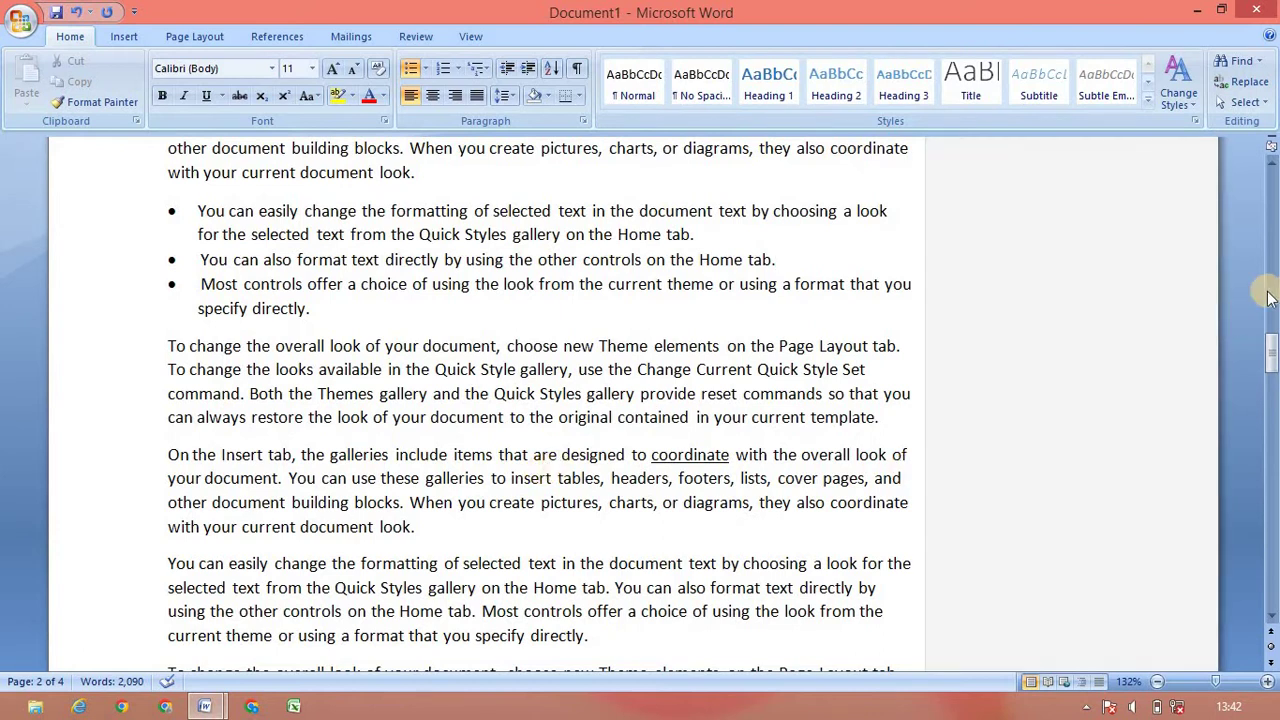
{"action": "scroll", "coordinate": [1265, 390], "scroll_direction": "up", "scroll_amount": 5}
{"action": "double_click", "coordinate": [1265, 390]}
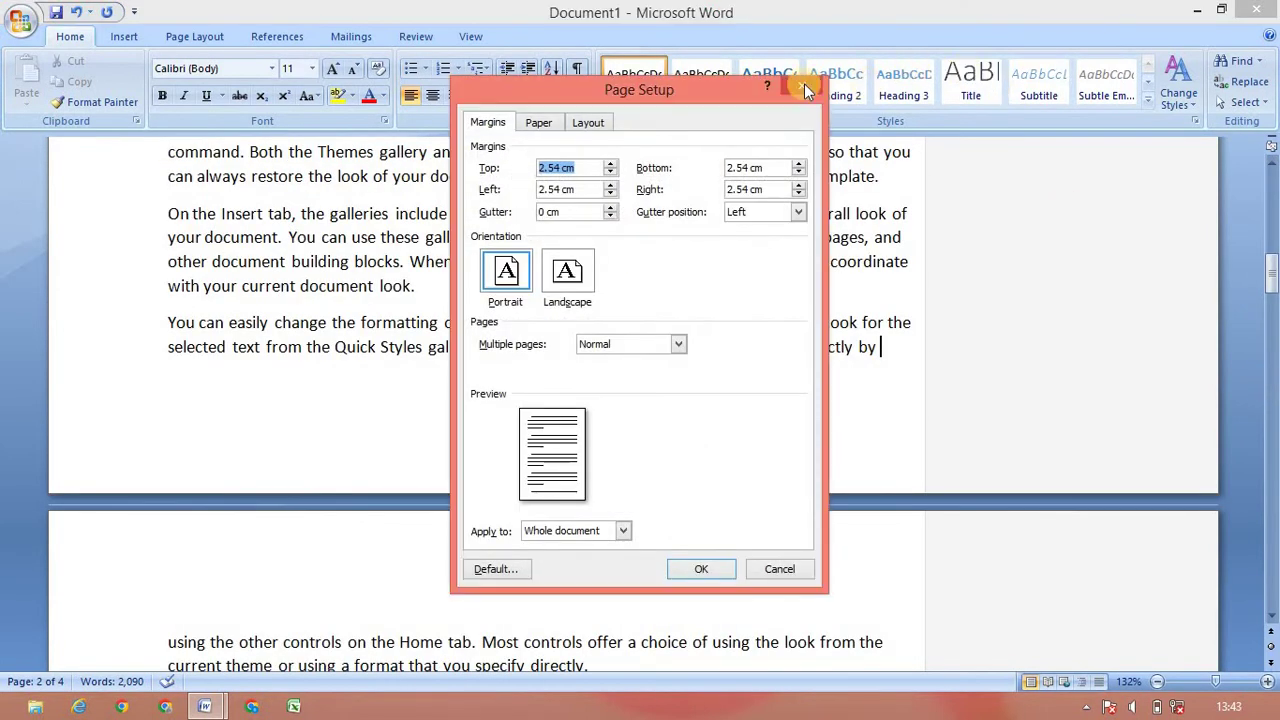
{"action": "left_click", "coordinate": [802, 86]}
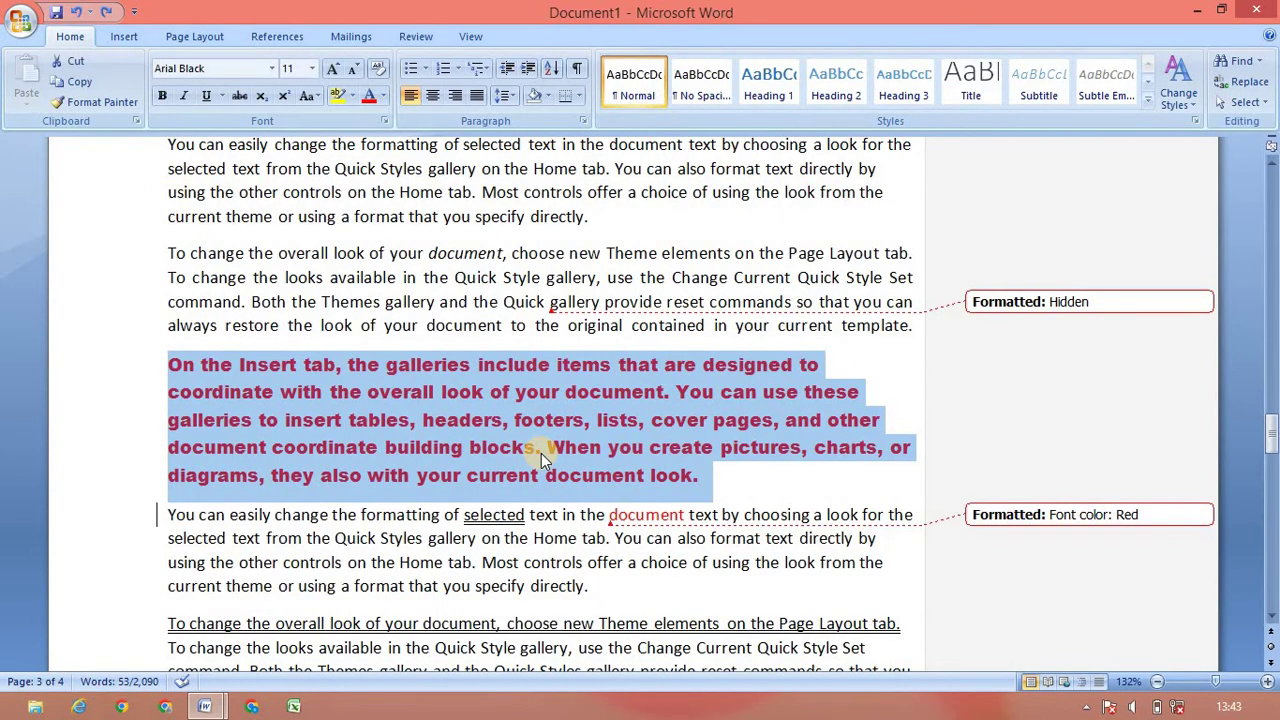
{"action": "key", "text": "ctrl+z"}
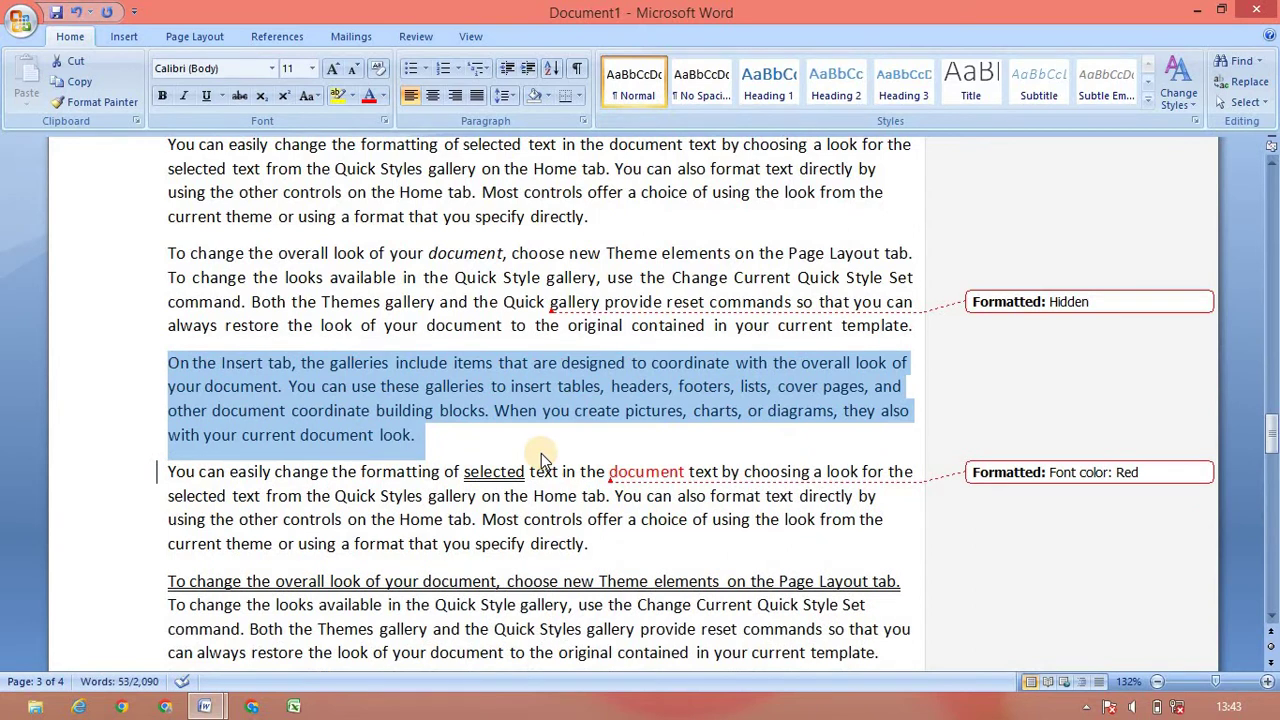
{"action": "key", "text": "alt+Tab"}
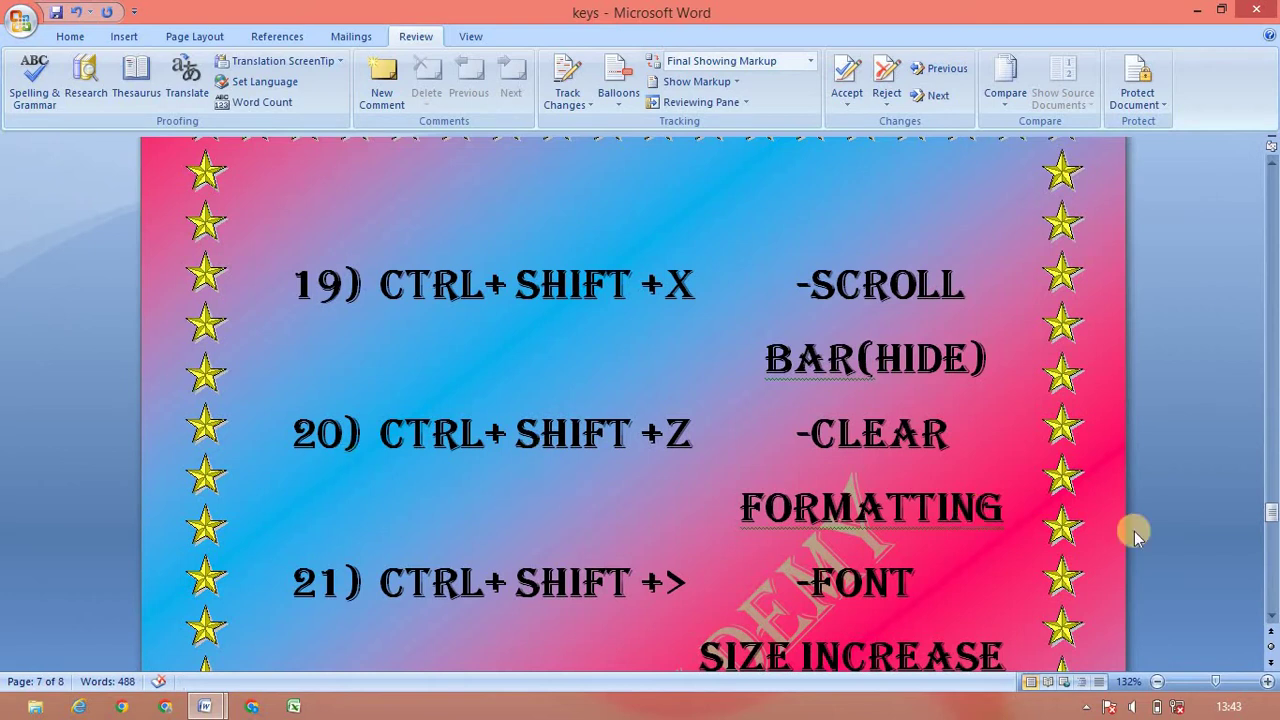
- Enlarge the Insert-tab paragraph from 11 to 20 pt, then shrink it back to 11 pt
{"action": "left_click", "coordinate": [1272, 615]}
{"action": "left_click_drag", "start_coordinate": [1274, 620], "coordinate": [1274, 622]}
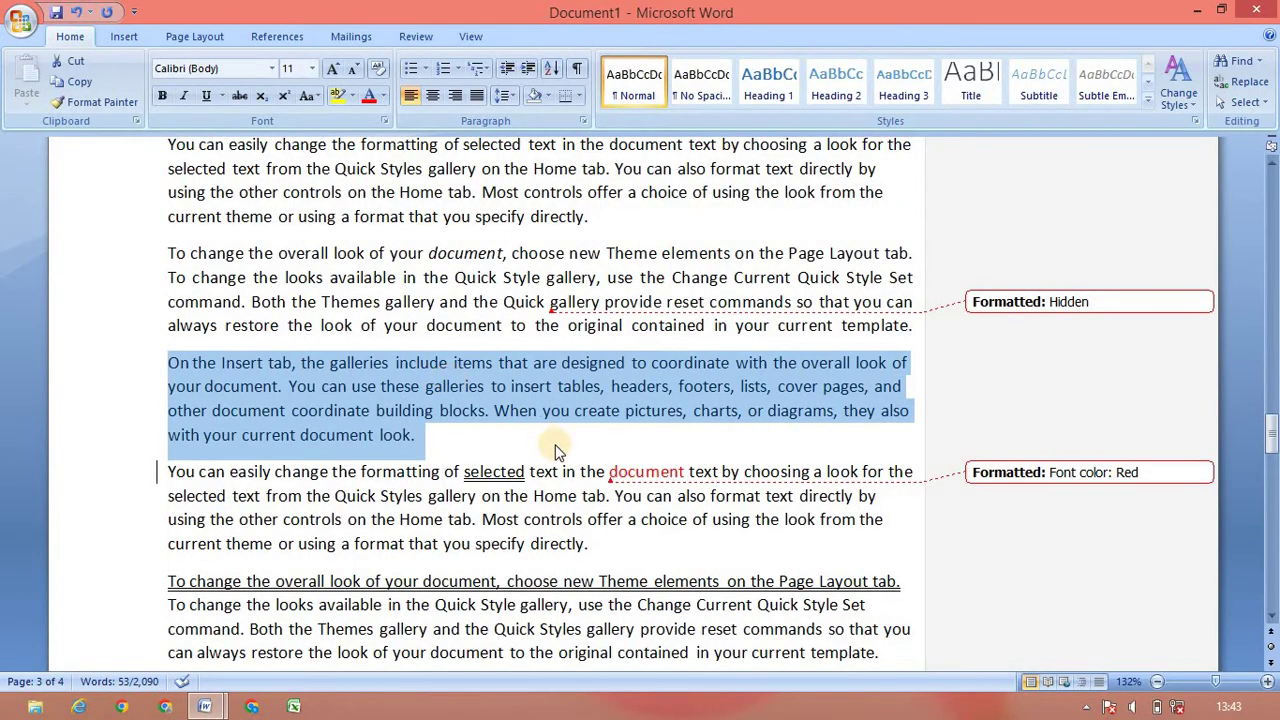
{"action": "key", "text": "ctrl+shift+period"}
{"action": "key", "text": "ctrl+shift+period"}
{"action": "key", "text": "ctrl+shift+period"}
{"action": "key", "text": "ctrl+shift+period"}
{"action": "key", "text": "ctrl+shift+period"}
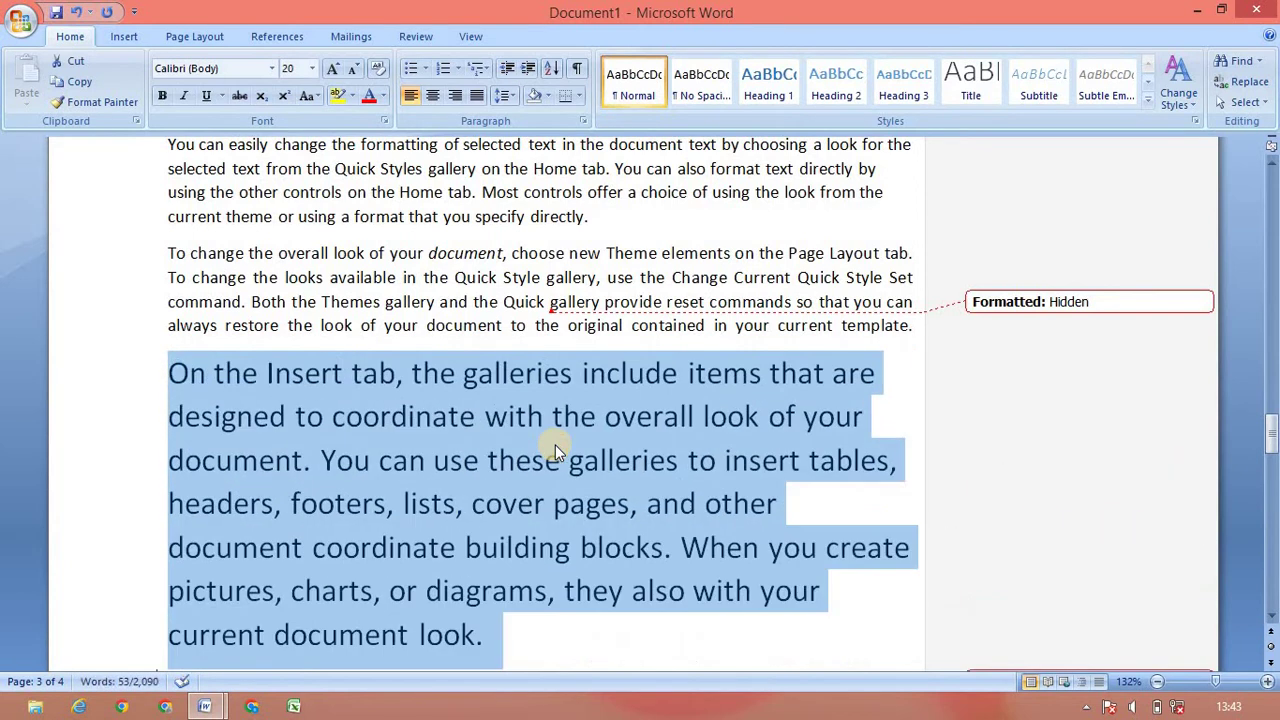
{"action": "key", "text": "ctrl+shift+comma"}
{"action": "key", "text": "ctrl+shift+comma"}
{"action": "key", "text": "ctrl+shift+comma"}
{"action": "key", "text": "ctrl+shift+comma"}
{"action": "key", "text": "ctrl+shift+comma"}
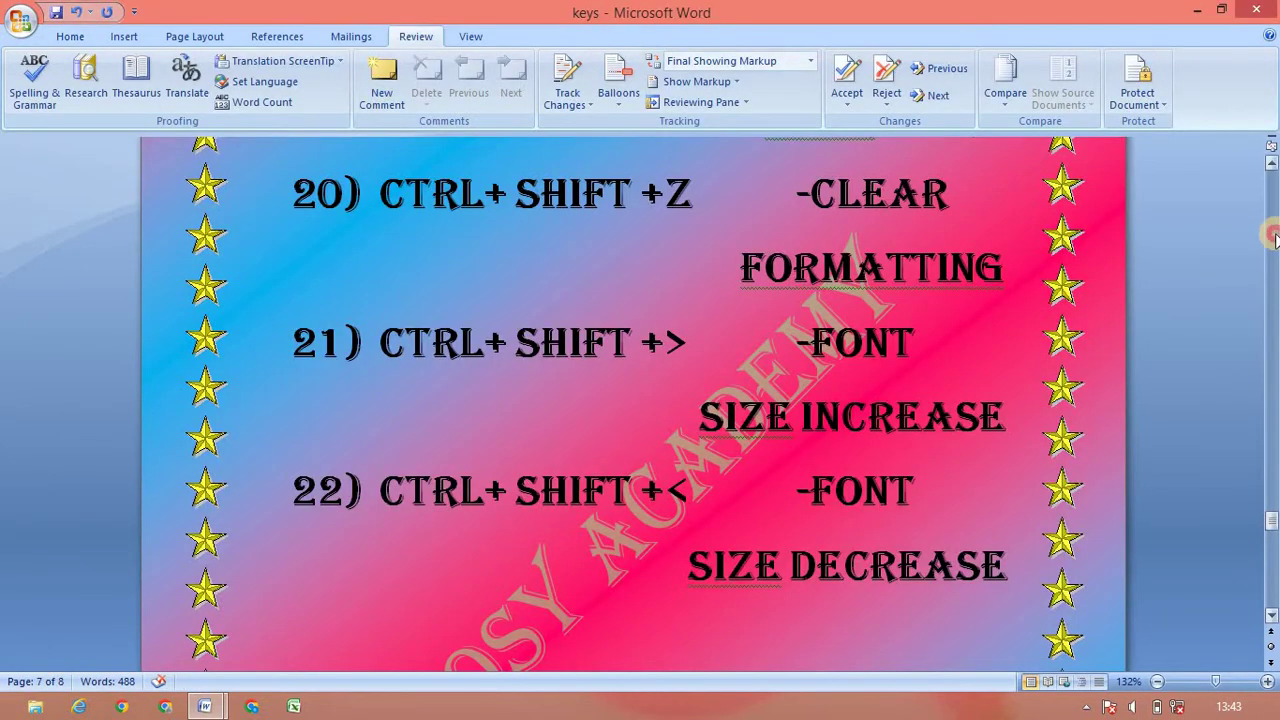
{"action": "left_click", "coordinate": [1272, 235]}
{"action": "left_click", "coordinate": [1272, 235]}
{"action": "left_click", "coordinate": [1272, 235]}
{"action": "left_click", "coordinate": [1272, 235]}
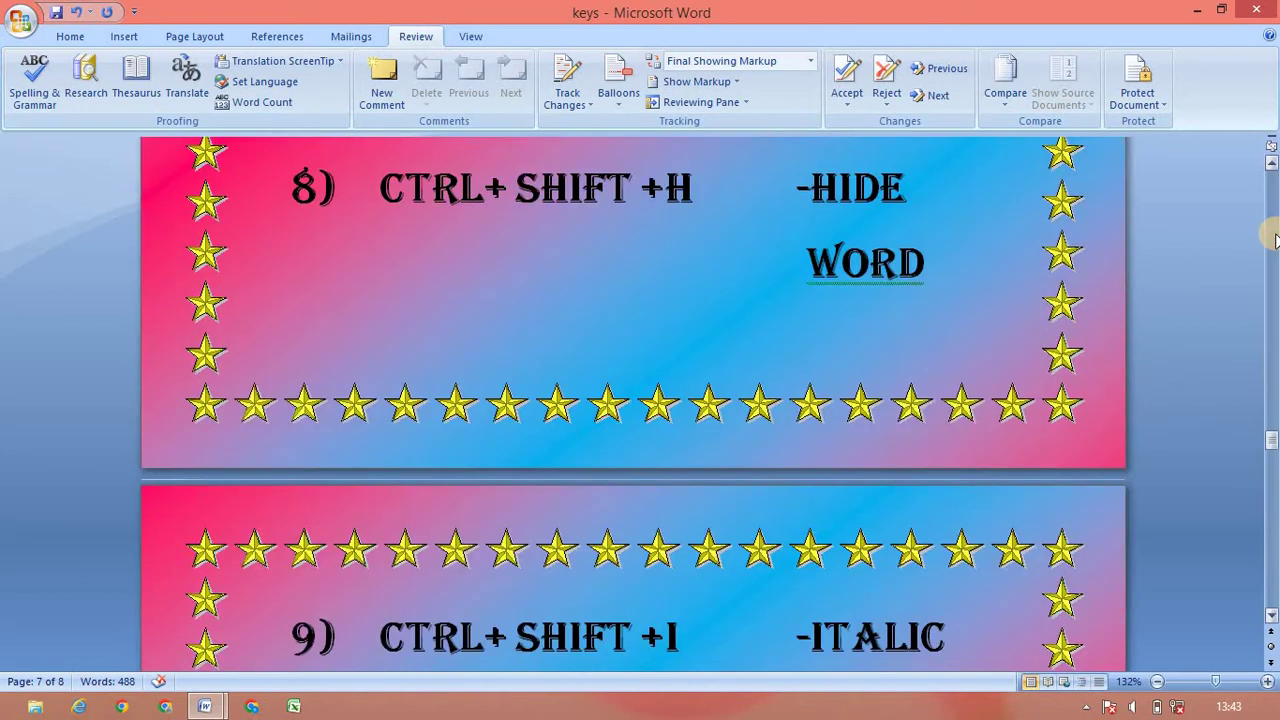
{"action": "left_click", "coordinate": [1274, 238]}
{"action": "left_click", "coordinate": [1274, 238]}
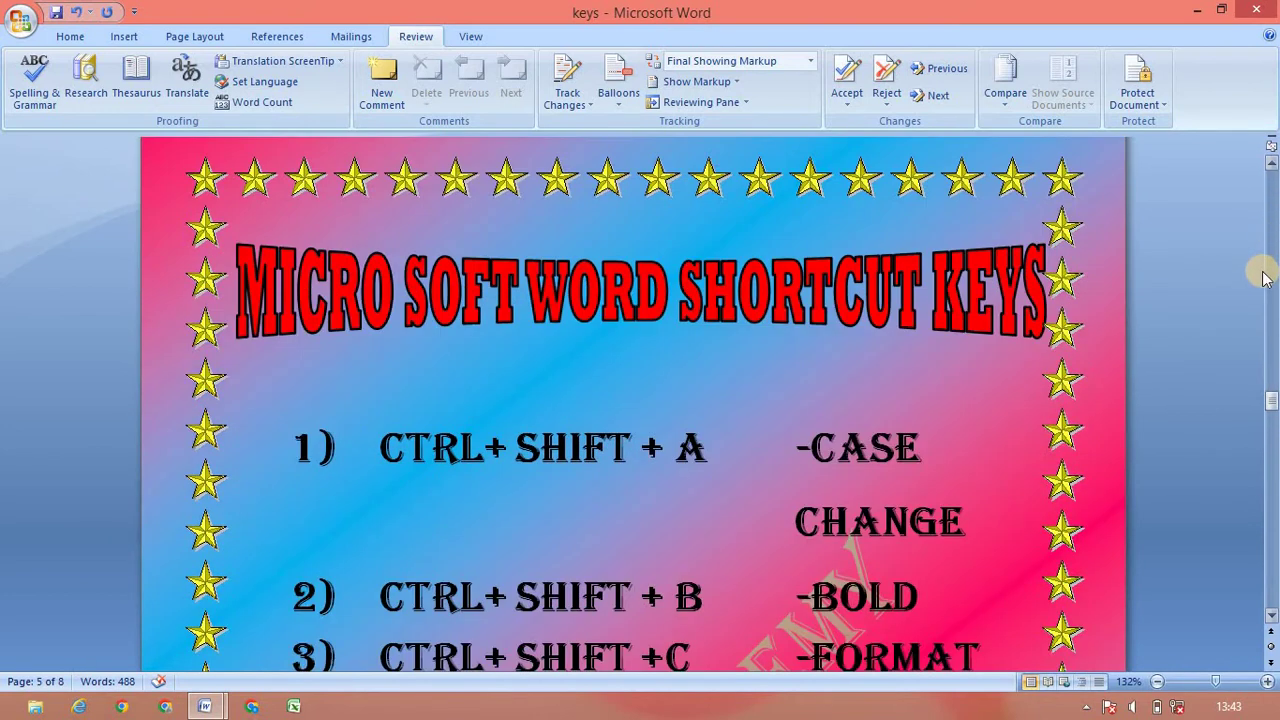
{"action": "scroll", "coordinate": [1262, 278], "scroll_direction": "down", "scroll_amount": 5}
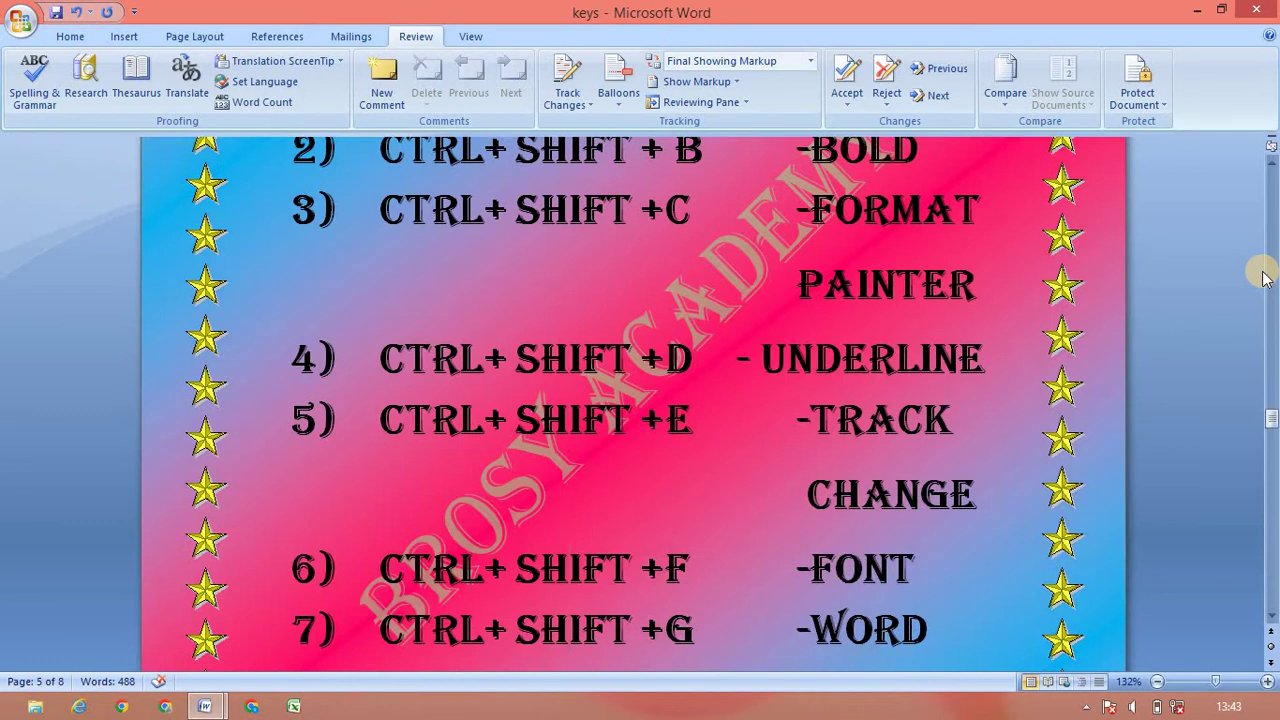
{"action": "scroll", "coordinate": [1262, 278], "scroll_direction": "up", "scroll_amount": 3}
{"action": "scroll", "coordinate": [1262, 278], "scroll_direction": "up", "scroll_amount": 5}
{"action": "scroll", "coordinate": [1262, 278], "scroll_direction": "down", "scroll_amount": 1}
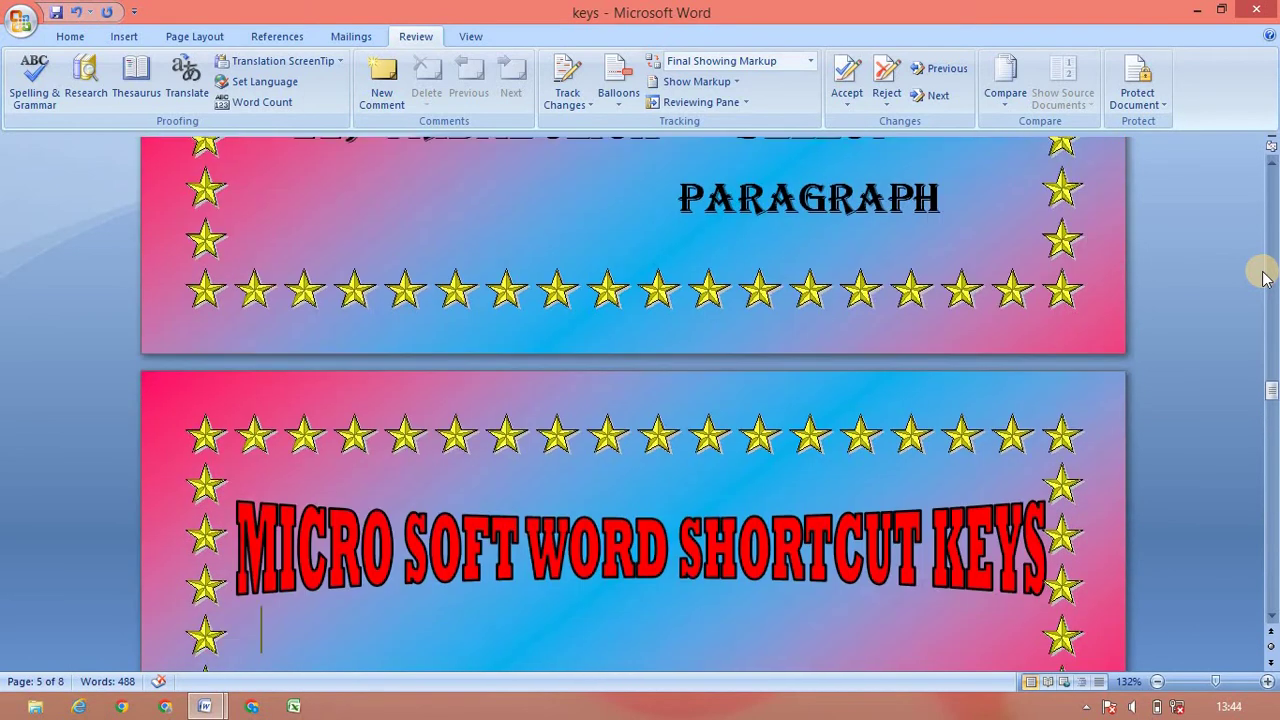
{"action": "scroll", "coordinate": [1262, 278], "scroll_direction": "down", "scroll_amount": 4}
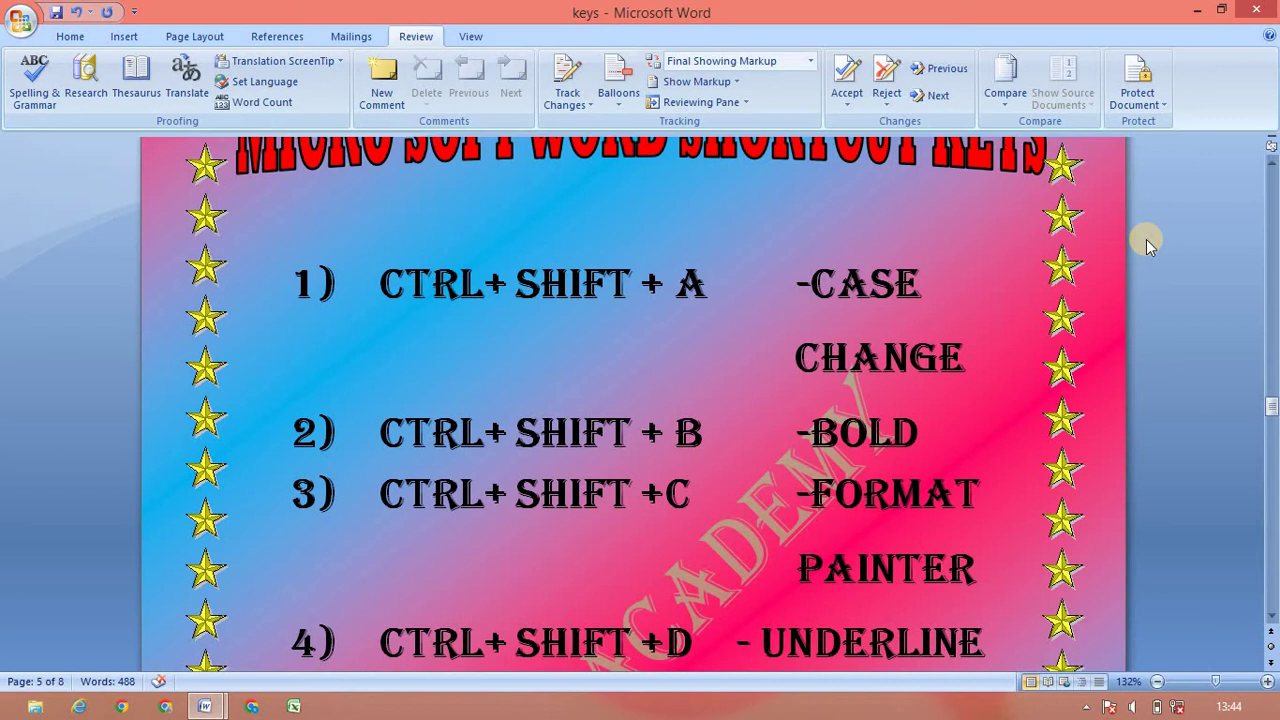
{"action": "key", "text": "Down"}
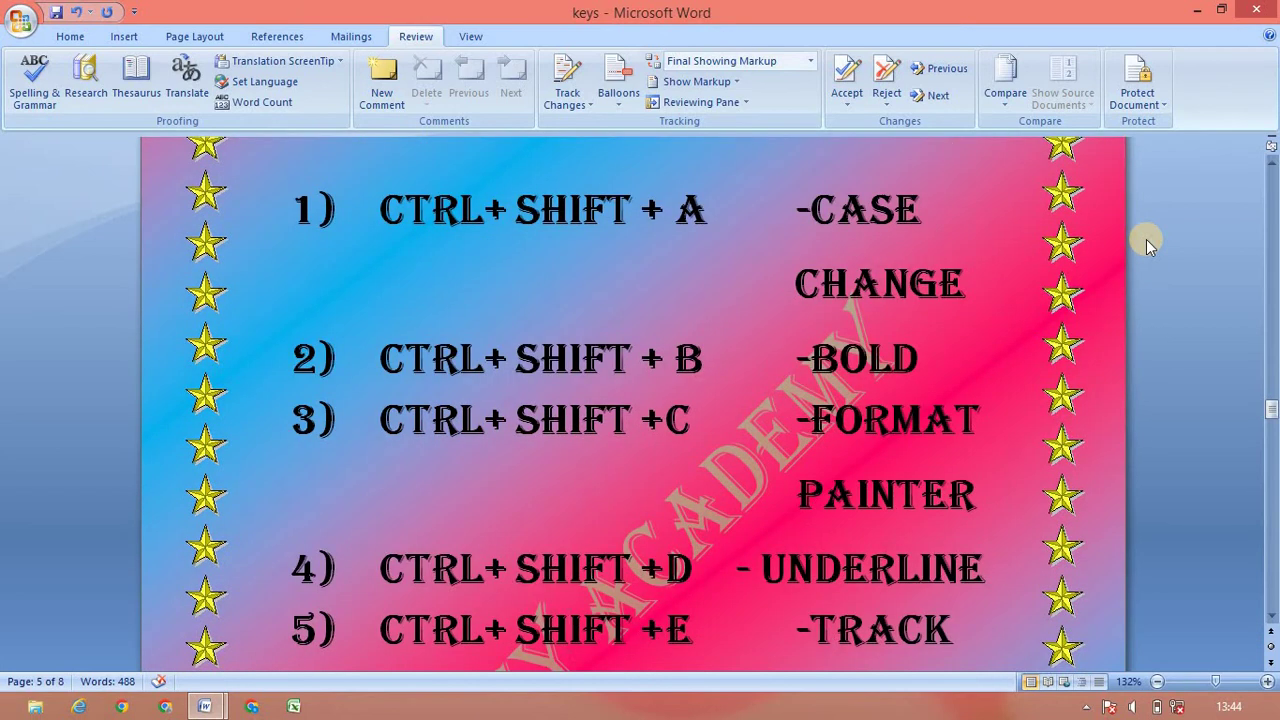
{"action": "key", "text": "Down"}
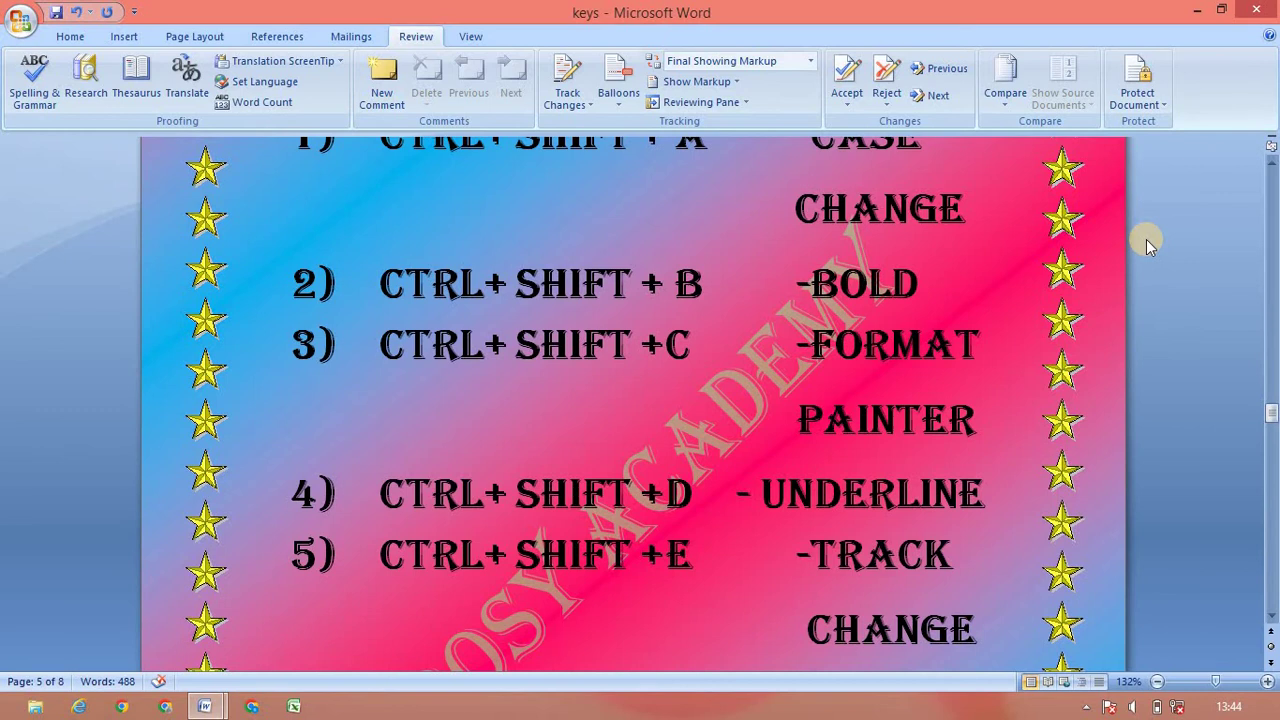
{"action": "key", "text": "Down"}
{"action": "key", "text": "Down"}
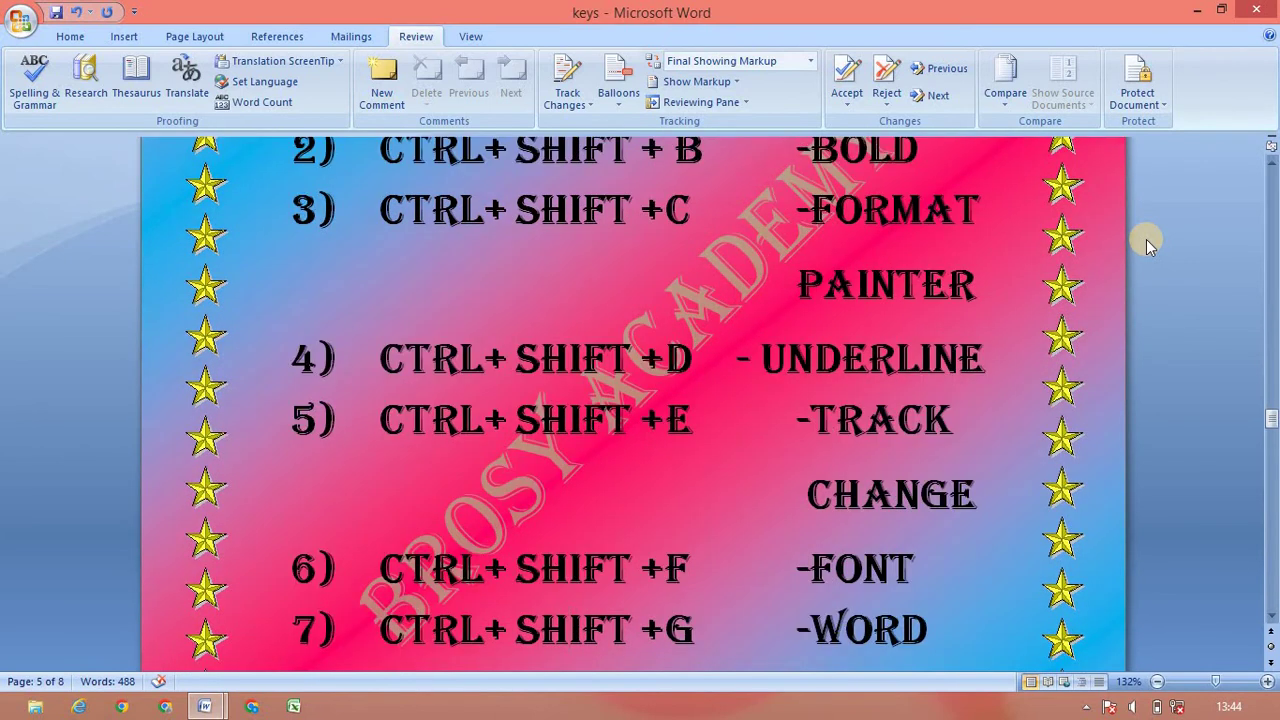
{"action": "key", "text": "Down"}
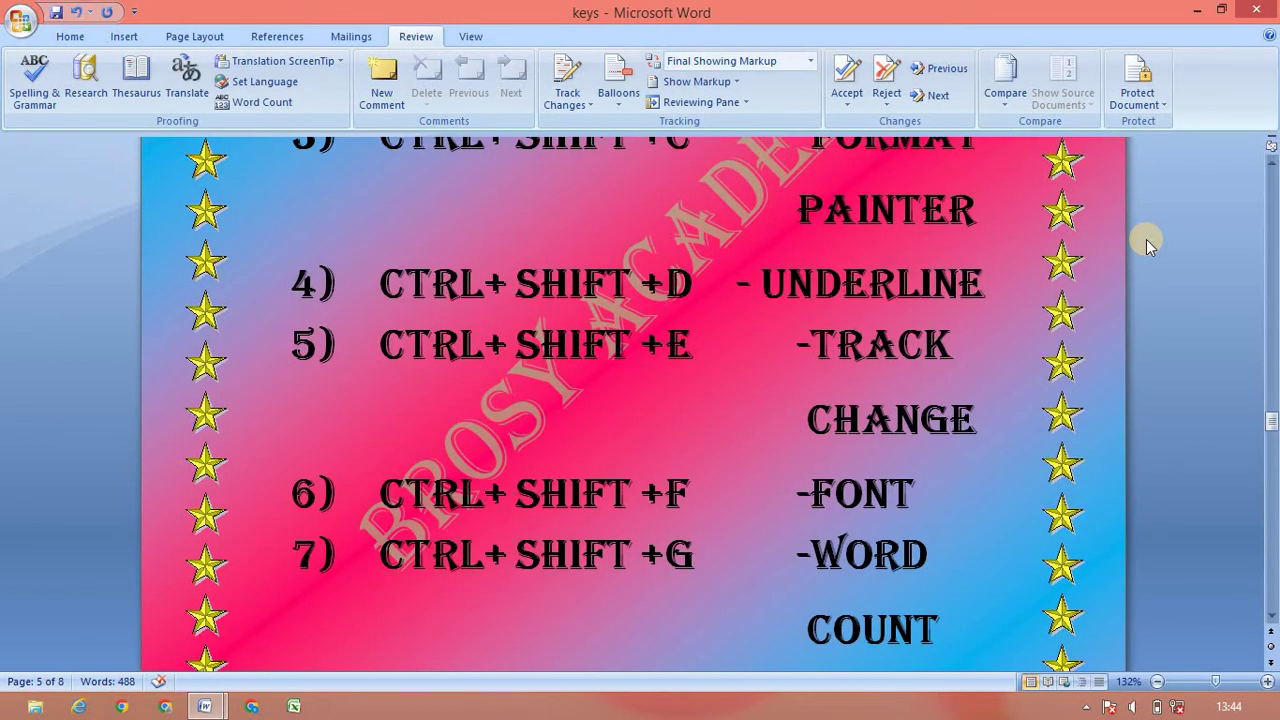
{"action": "key", "text": "Down"}
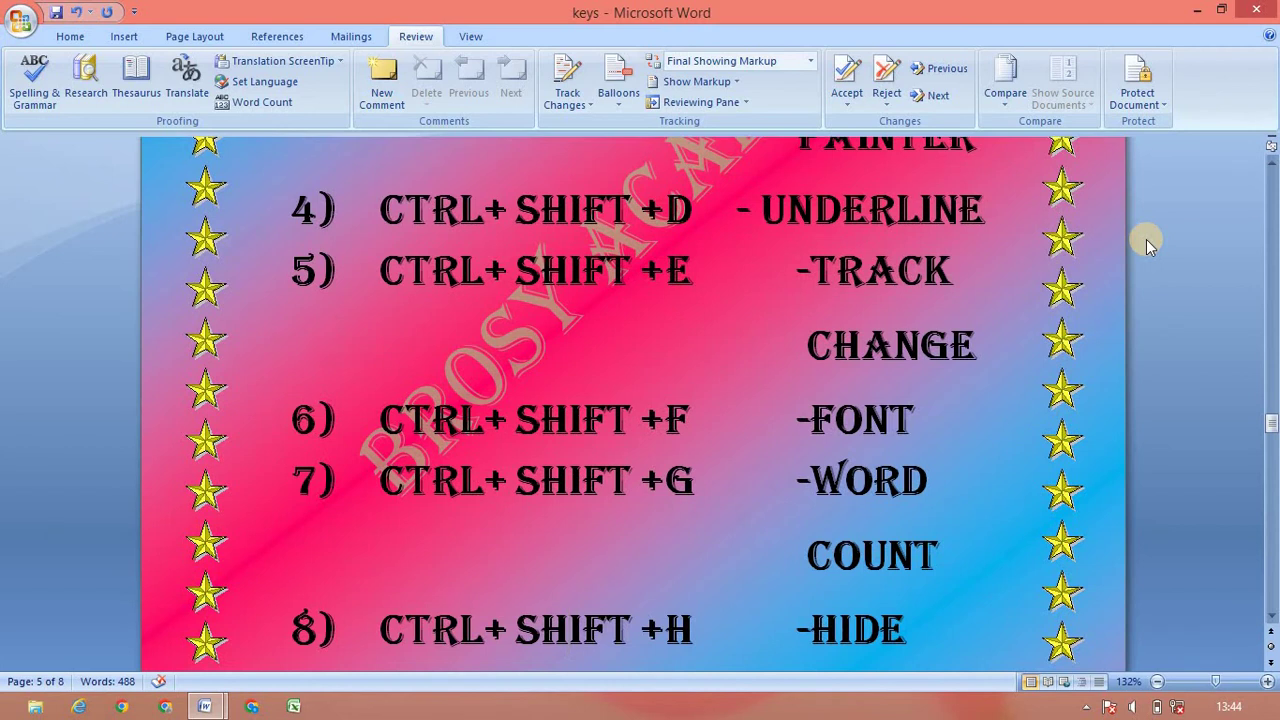
{"action": "key", "text": "Down"}
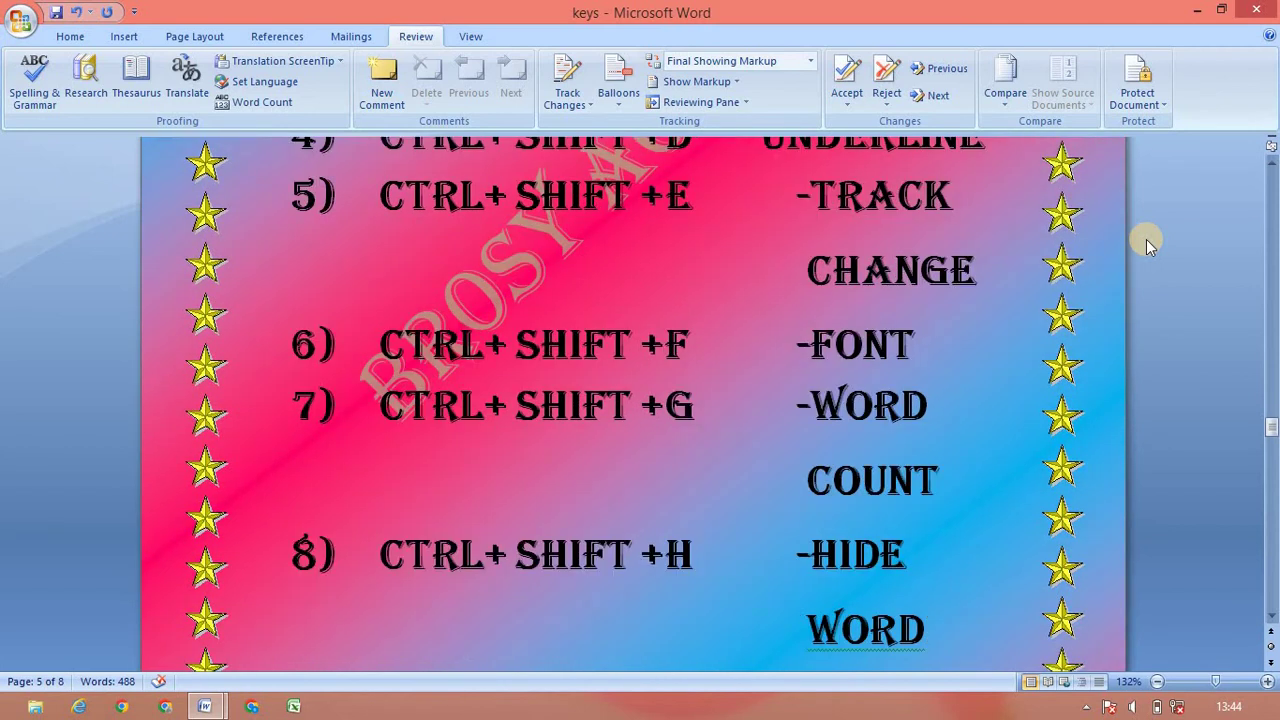
{"action": "key", "text": "Down"}
{"action": "key", "text": "Down"}
{"action": "key", "text": "Down"}
{"action": "key", "text": "Down"}
{"action": "key", "text": "Down"}
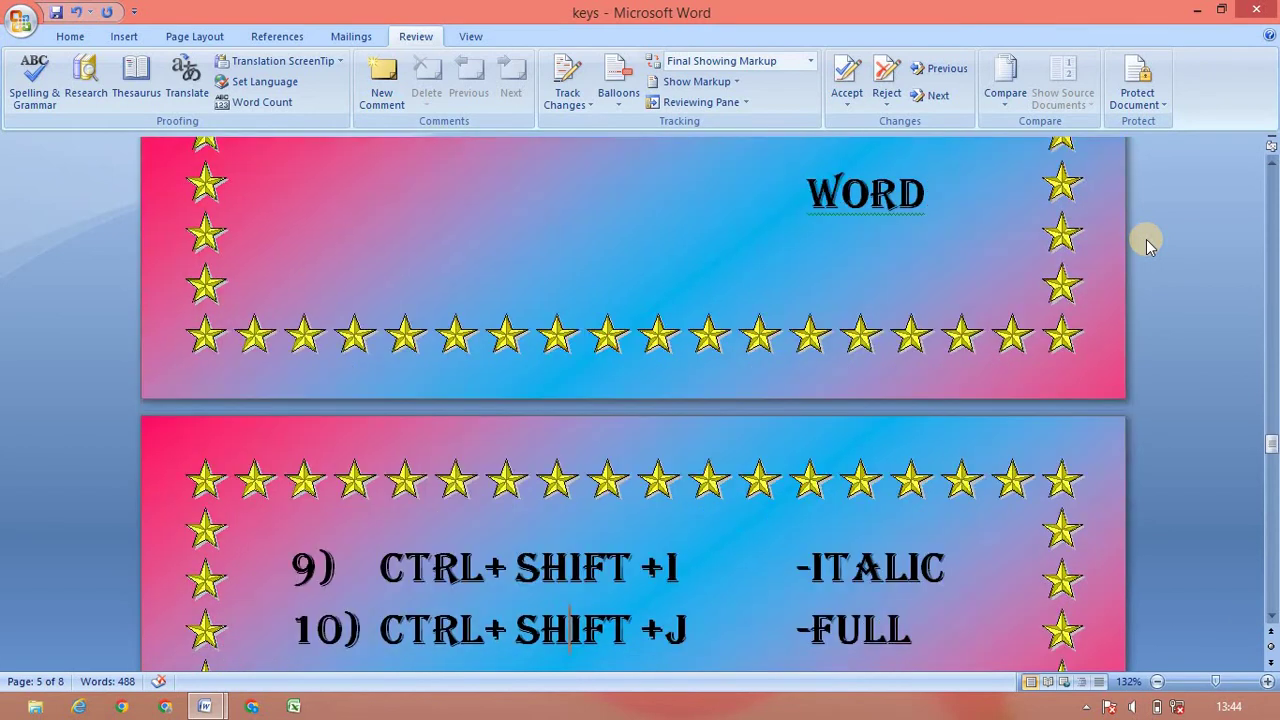
{"action": "key", "text": "Down"}
{"action": "key", "text": "Down"}
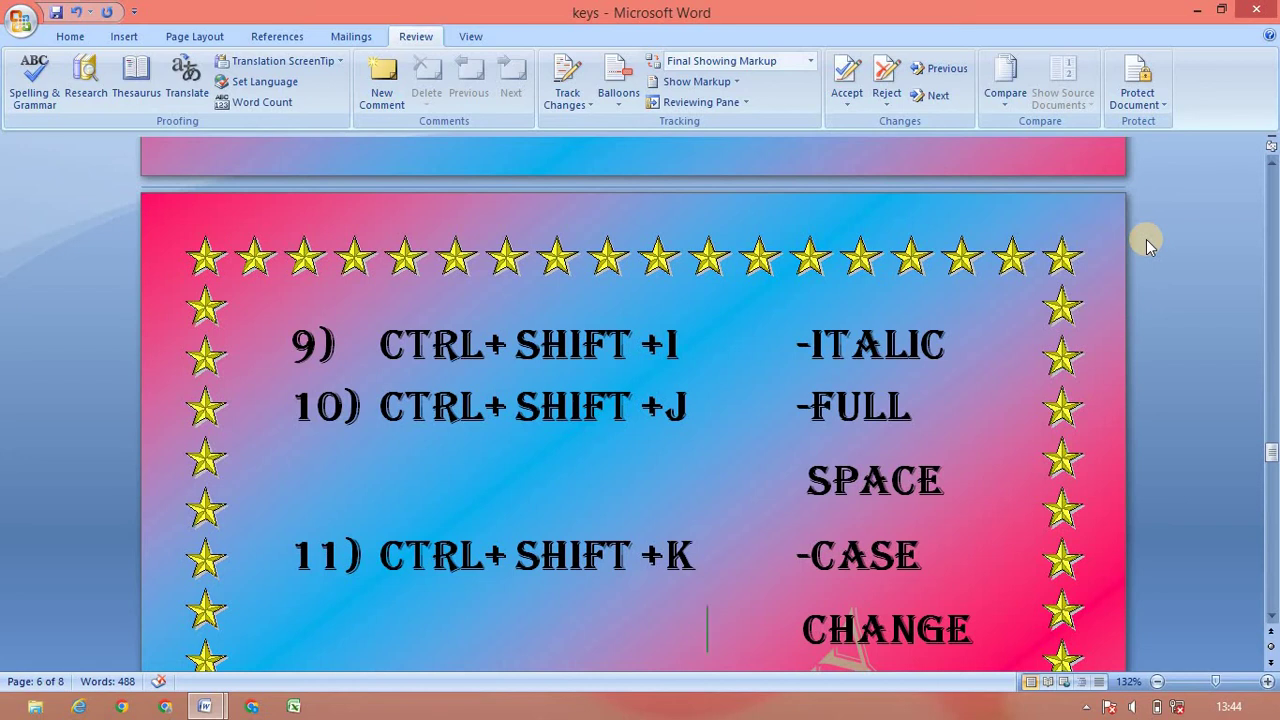
{"action": "scroll", "coordinate": [1147, 245], "scroll_direction": "down", "scroll_amount": 1}
{"action": "scroll", "coordinate": [1147, 245], "scroll_direction": "down", "scroll_amount": 1}
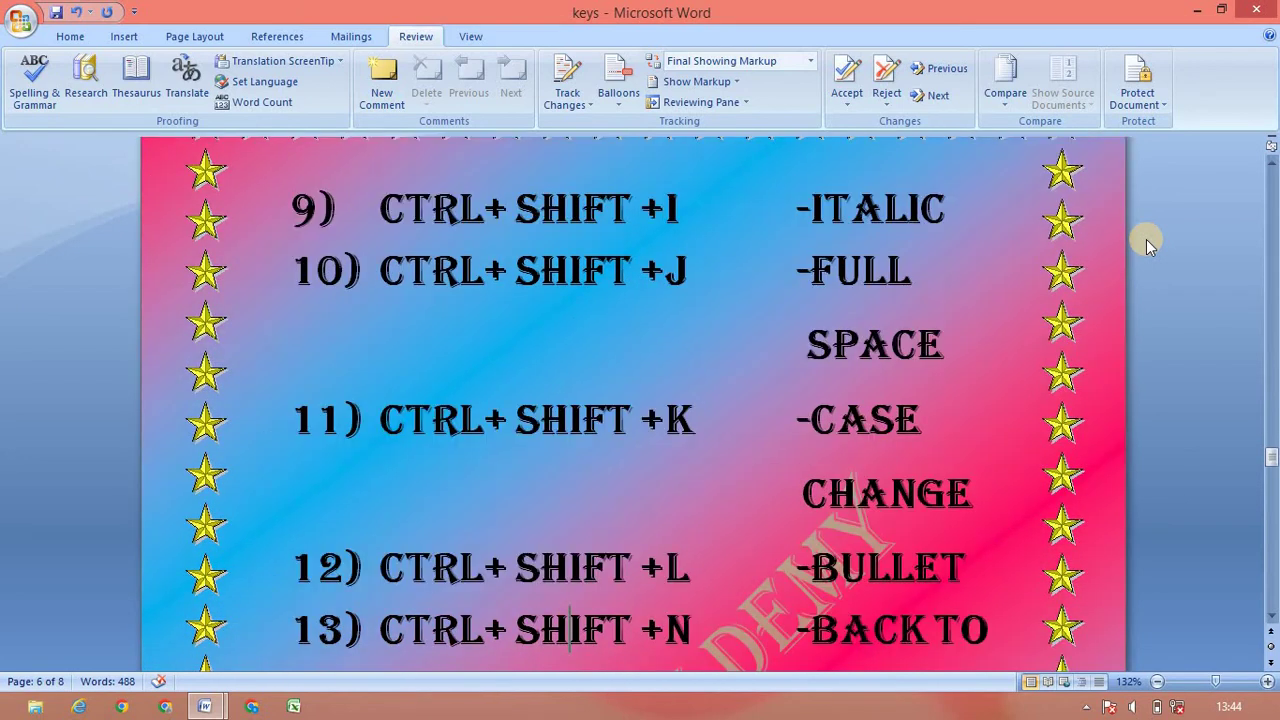
{"action": "scroll", "coordinate": [1147, 245], "scroll_direction": "down", "scroll_amount": 1}
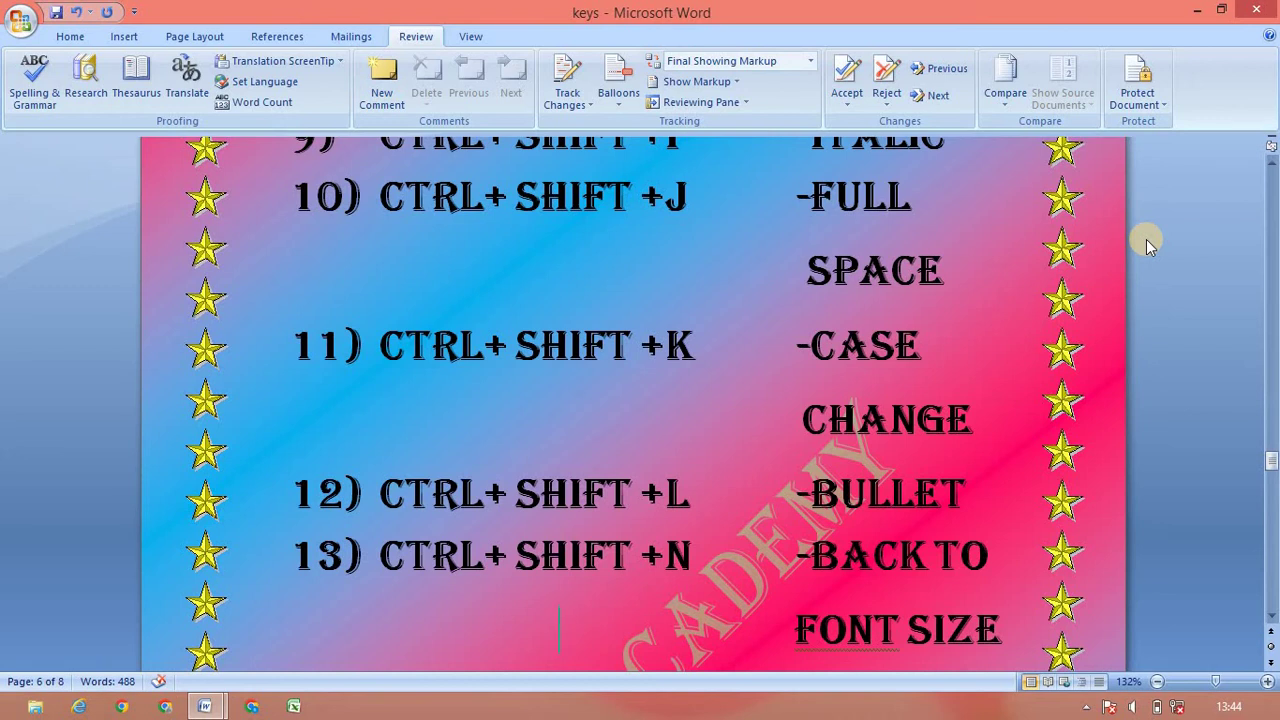
{"action": "scroll", "coordinate": [1147, 245], "scroll_direction": "down", "scroll_amount": 1}
{"action": "scroll", "coordinate": [1147, 245], "scroll_direction": "down", "scroll_amount": 1}
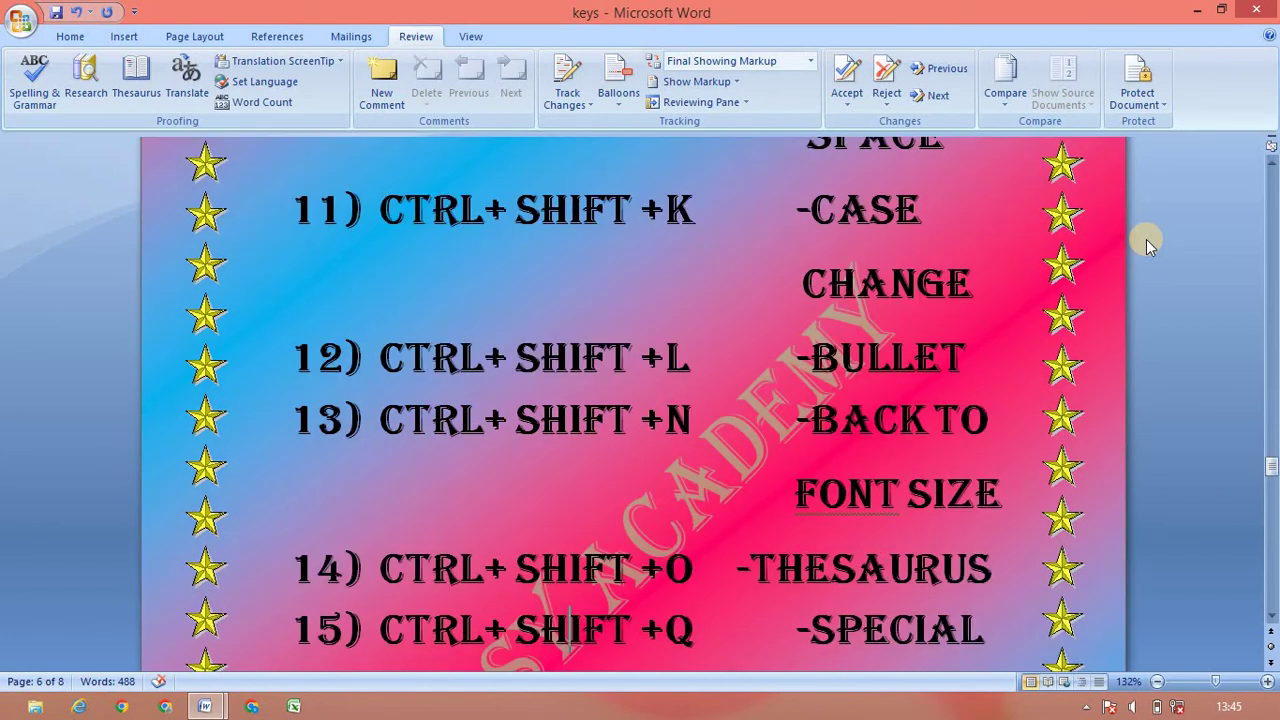
{"action": "scroll", "coordinate": [1147, 245], "scroll_direction": "down", "scroll_amount": 1}
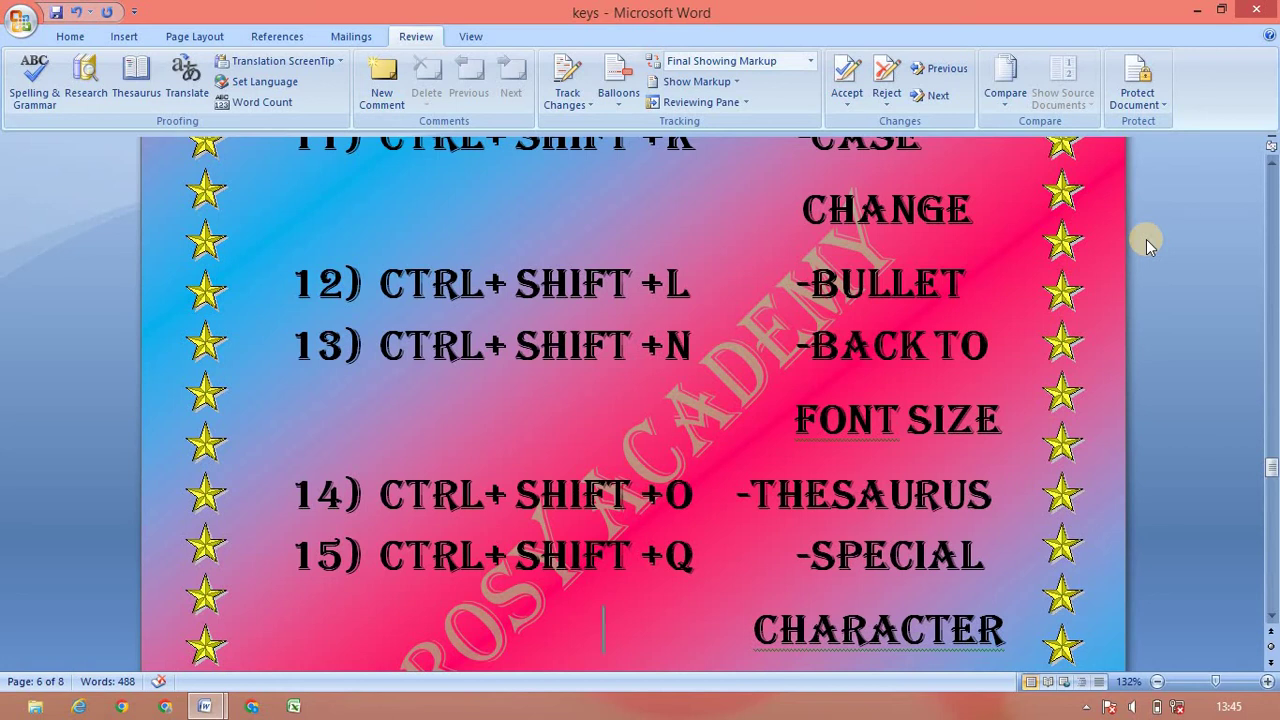
{"action": "scroll", "coordinate": [1147, 245], "scroll_direction": "down", "scroll_amount": 2}
{"action": "scroll", "coordinate": [1147, 245], "scroll_direction": "down", "scroll_amount": 1}
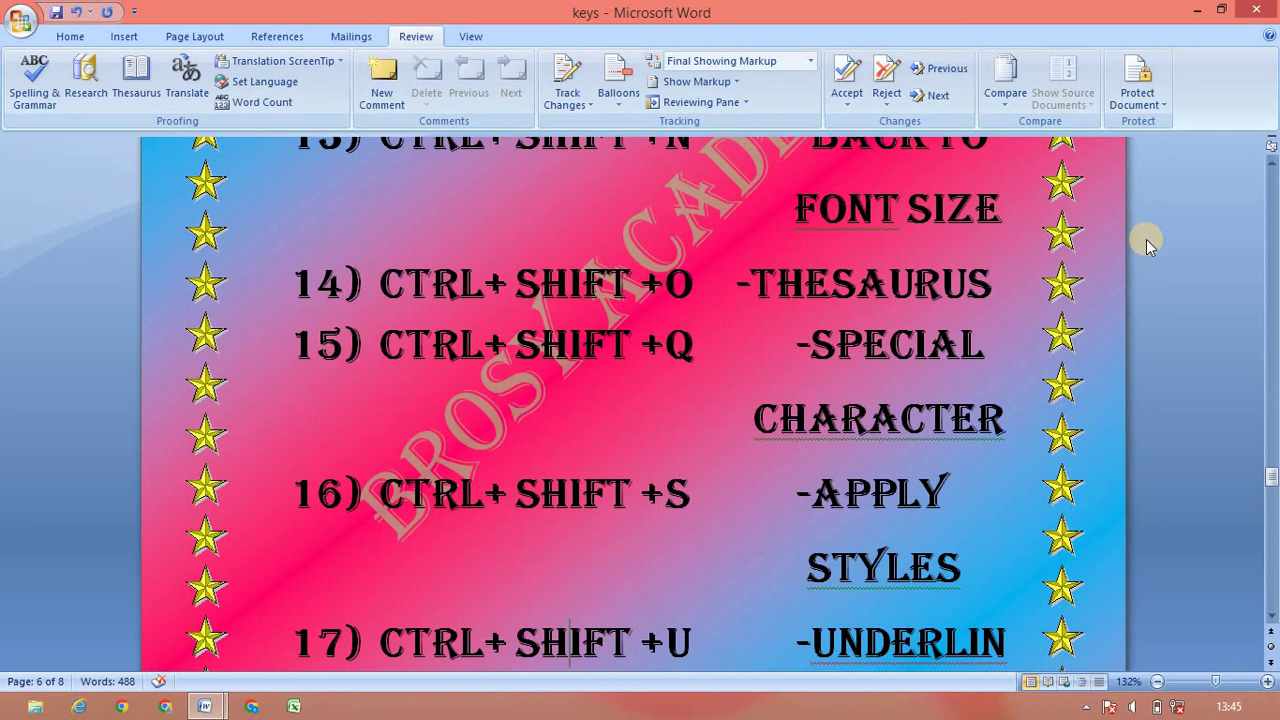
{"action": "scroll", "coordinate": [1147, 245], "scroll_direction": "down", "scroll_amount": 1}
{"action": "scroll", "coordinate": [1147, 245], "scroll_direction": "down", "scroll_amount": 1}
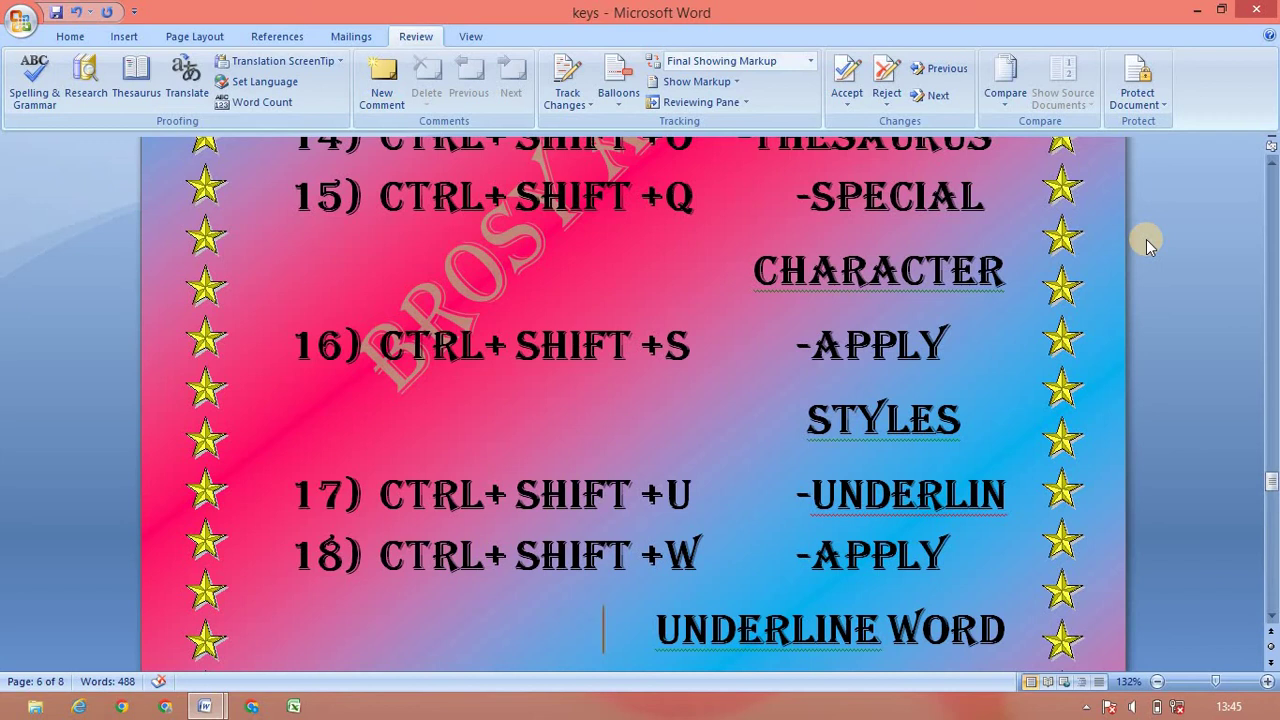
{"action": "key", "text": "Down"}
{"action": "key", "text": "Down"}
{"action": "key", "text": "Down"}
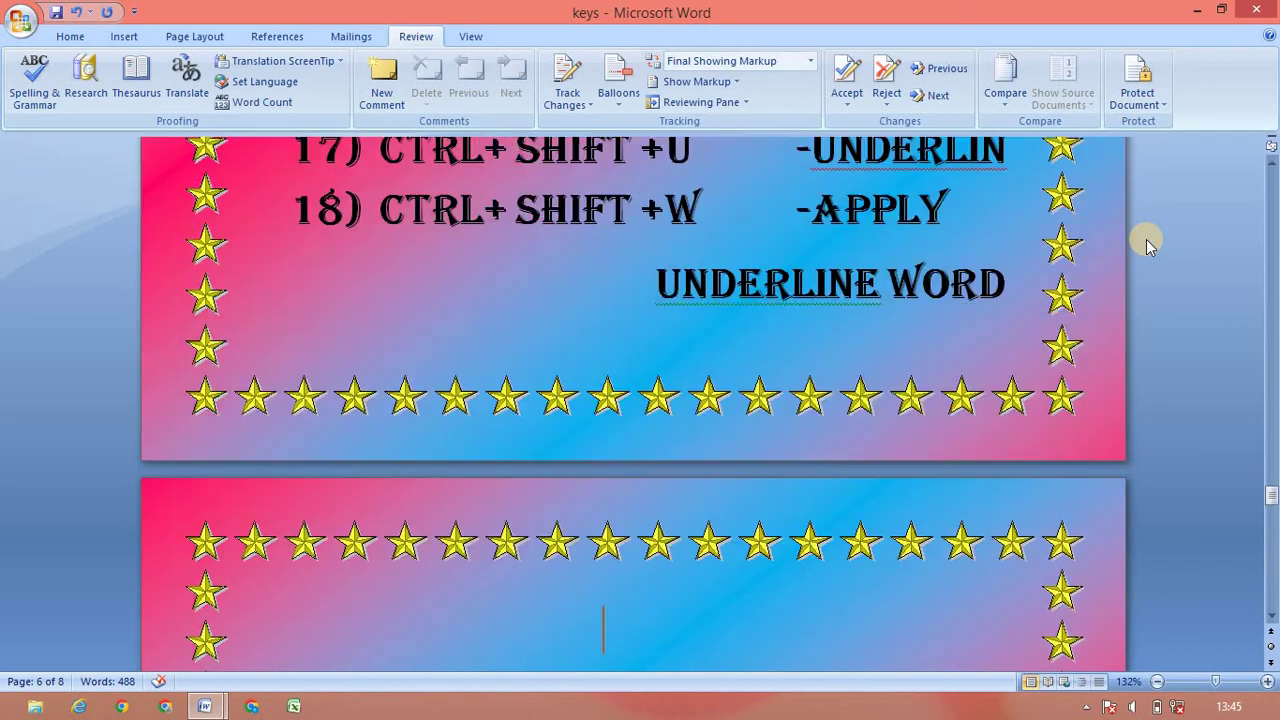
{"action": "key", "text": "Down"}
{"action": "key", "text": "Down"}
{"action": "key", "text": "Down"}
{"action": "key", "text": "Down"}
{"action": "key", "text": "Down"}
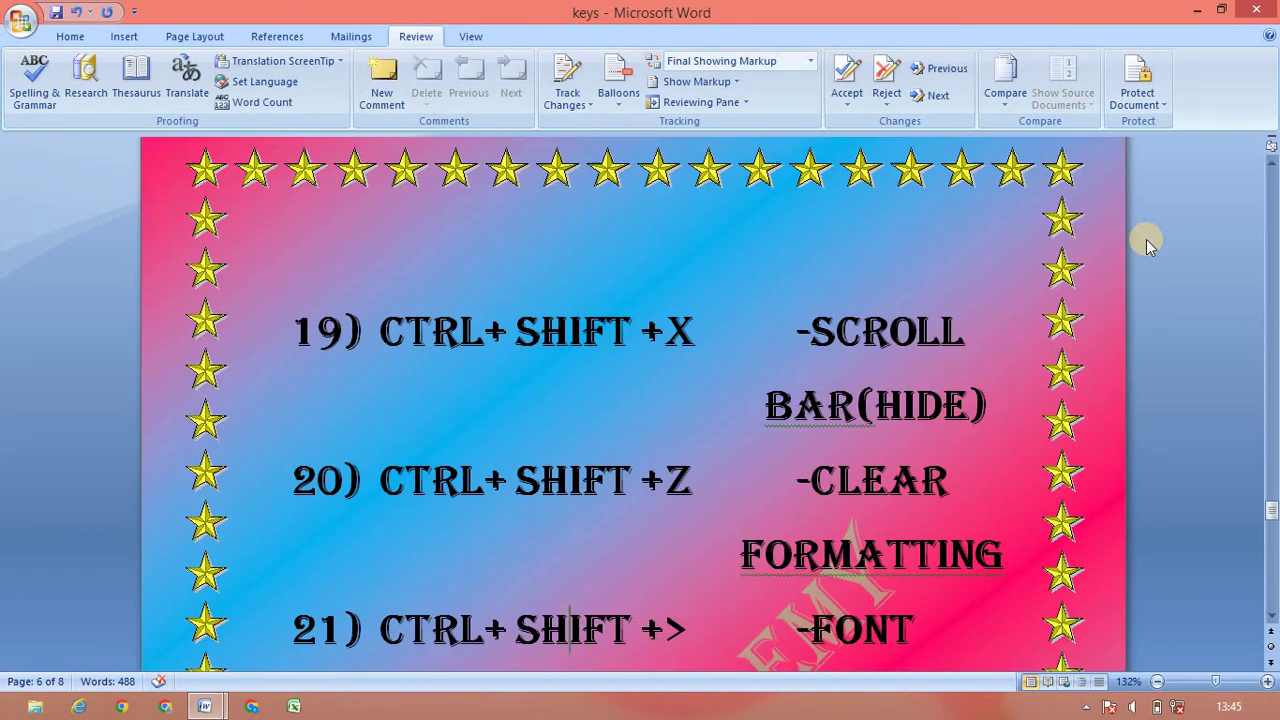
{"action": "key", "text": "Down"}
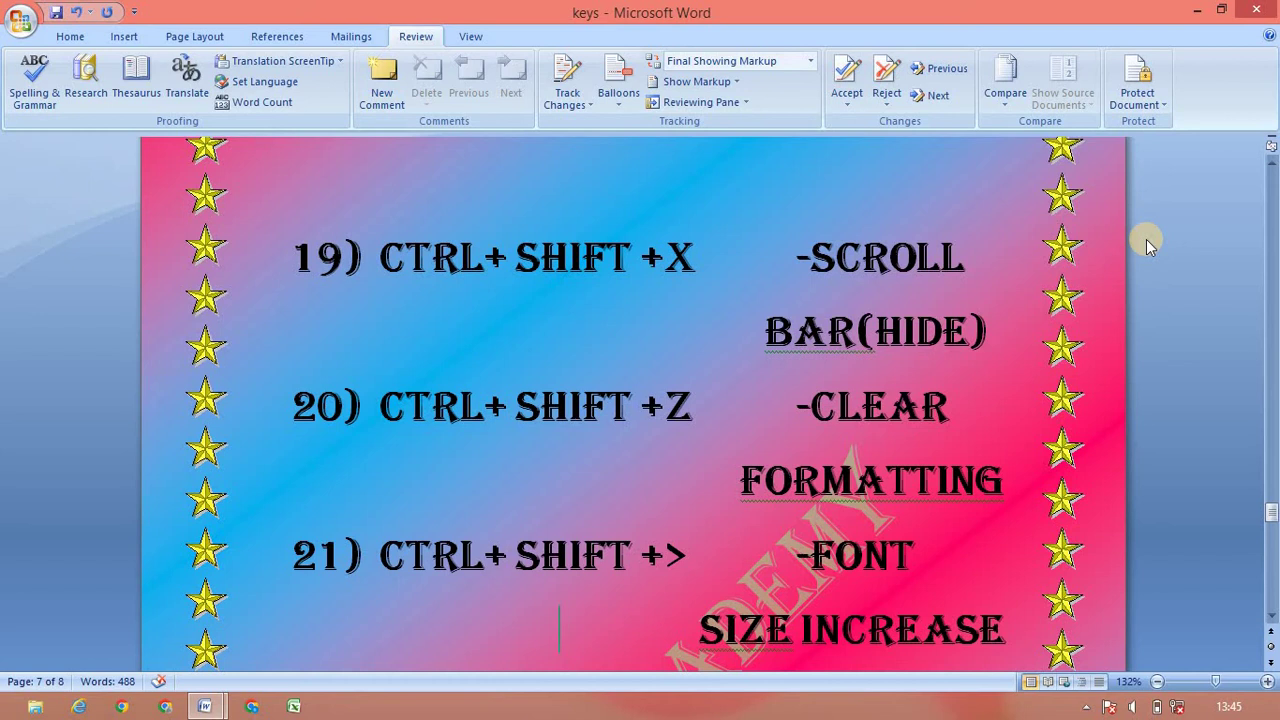
{"action": "key", "text": "Down"}
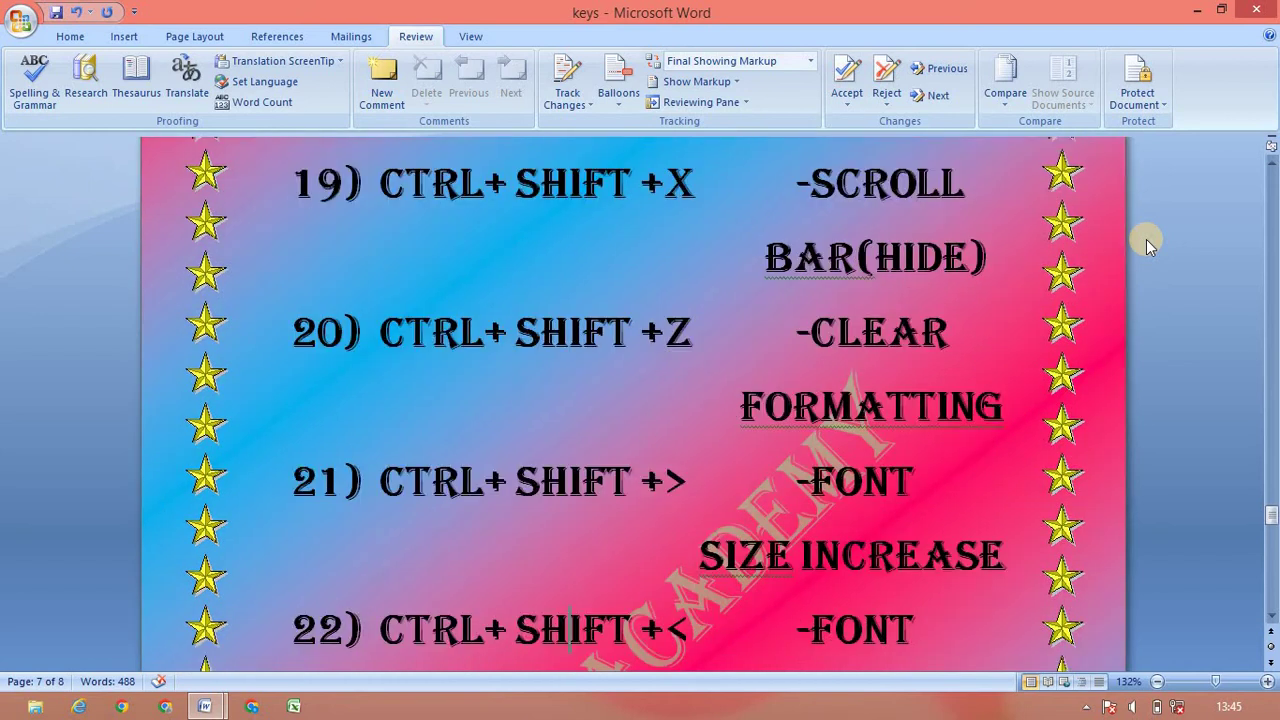
{"action": "key", "text": "Down"}
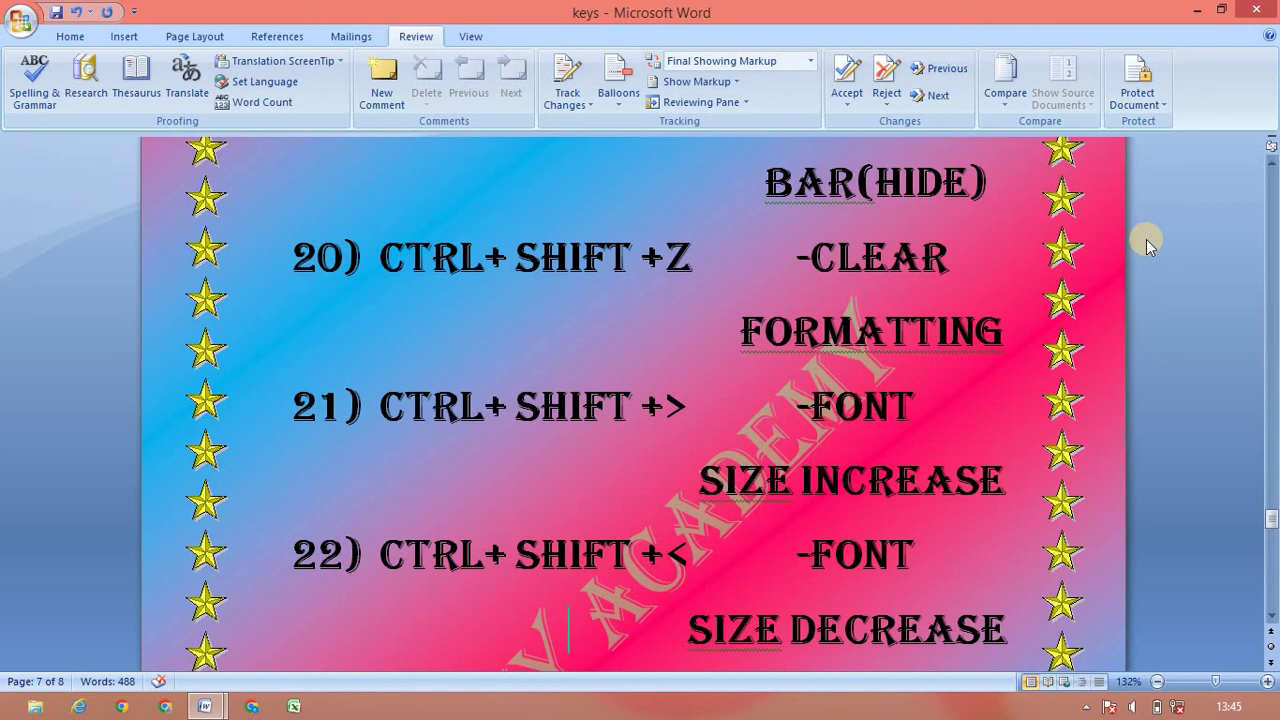
{"action": "key", "text": "Down"}
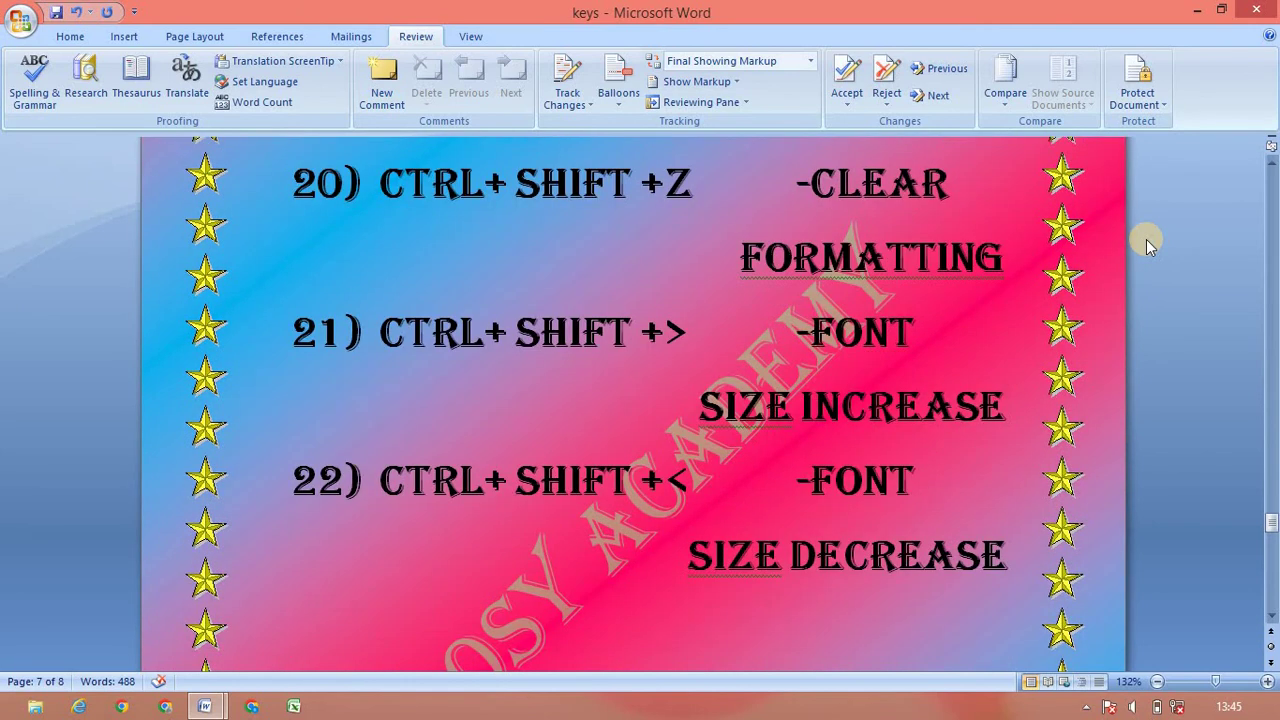